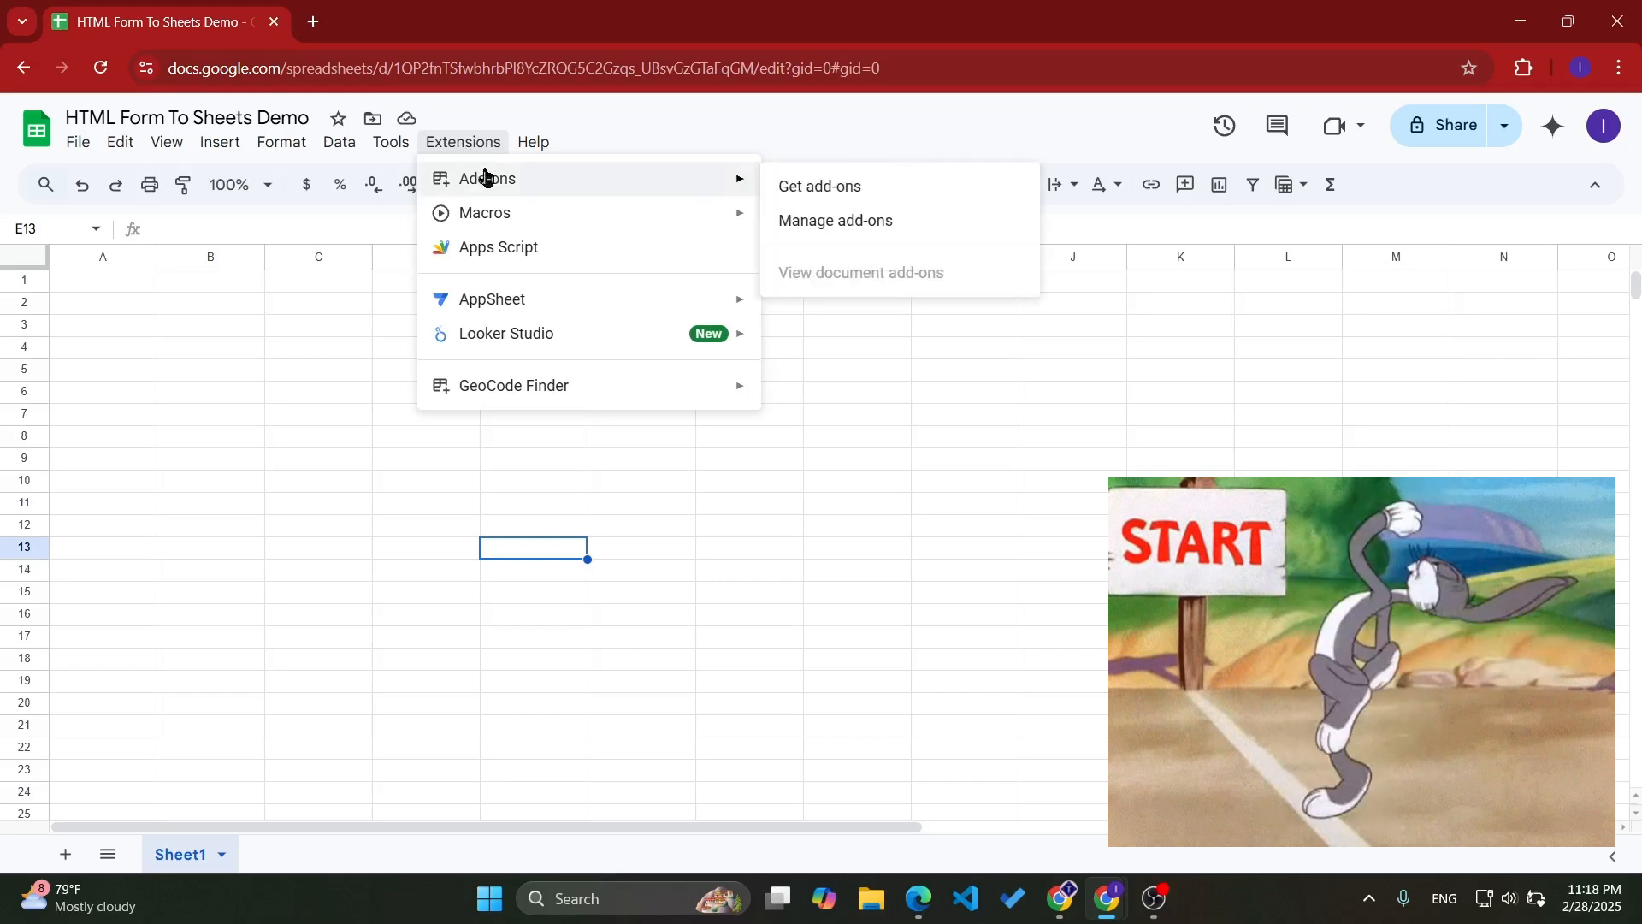
- Search the add-on marketplace for "html form to sheets" and open the HTML Form to Sheets listing by CodeAddon
{"action": "left_click", "coordinate": [814, 188]}
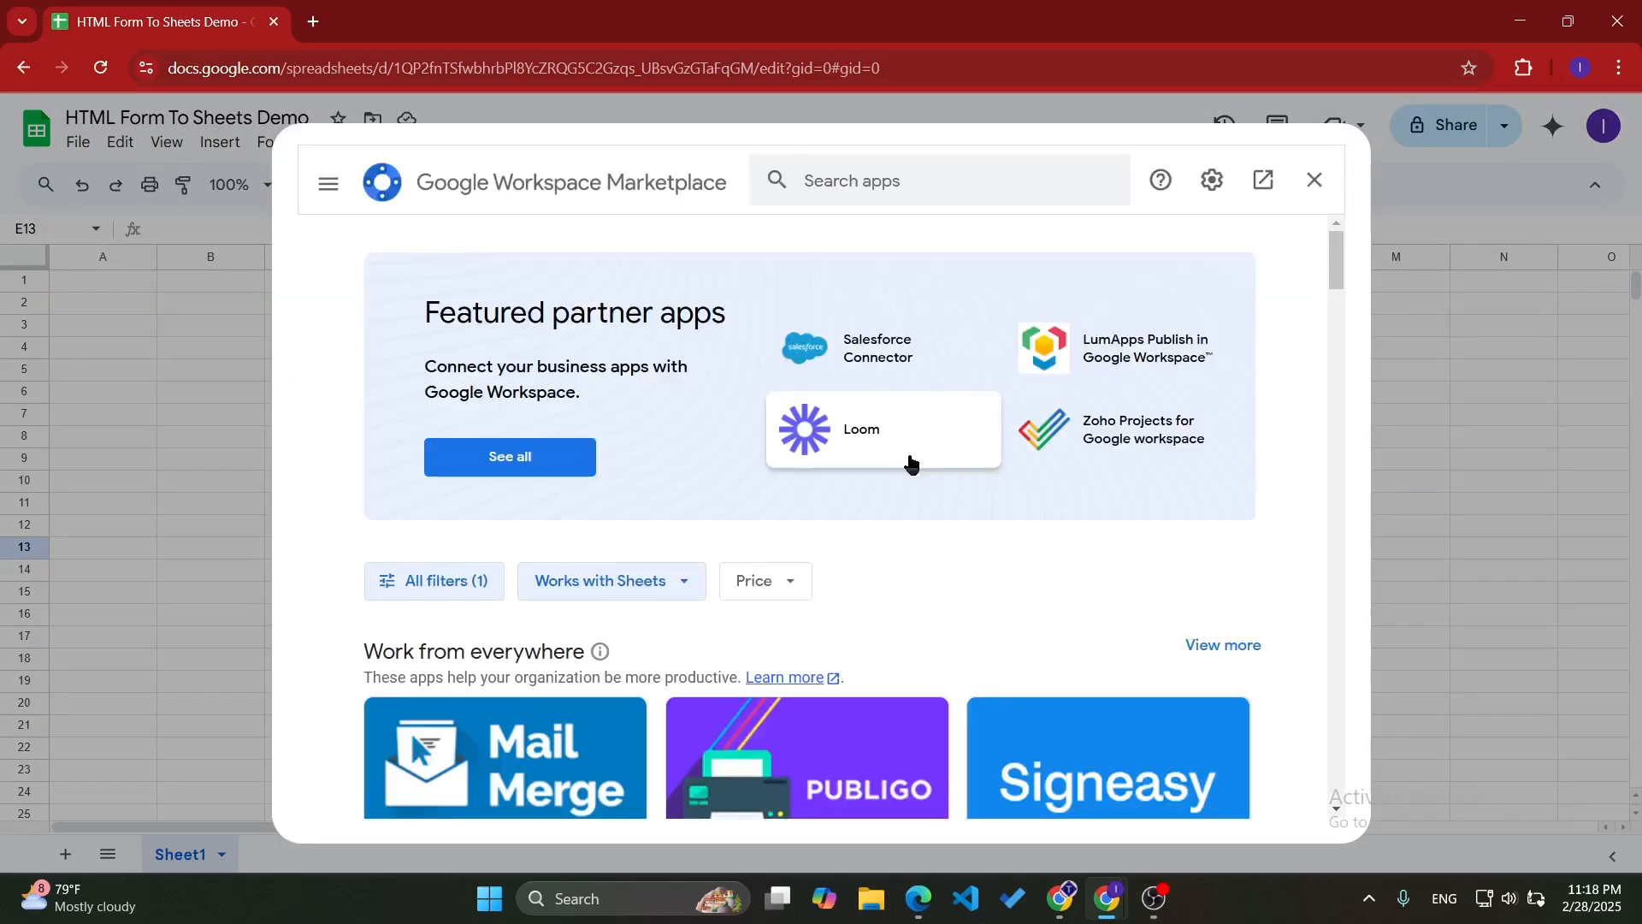
{"action": "left_click", "coordinate": [818, 175]}
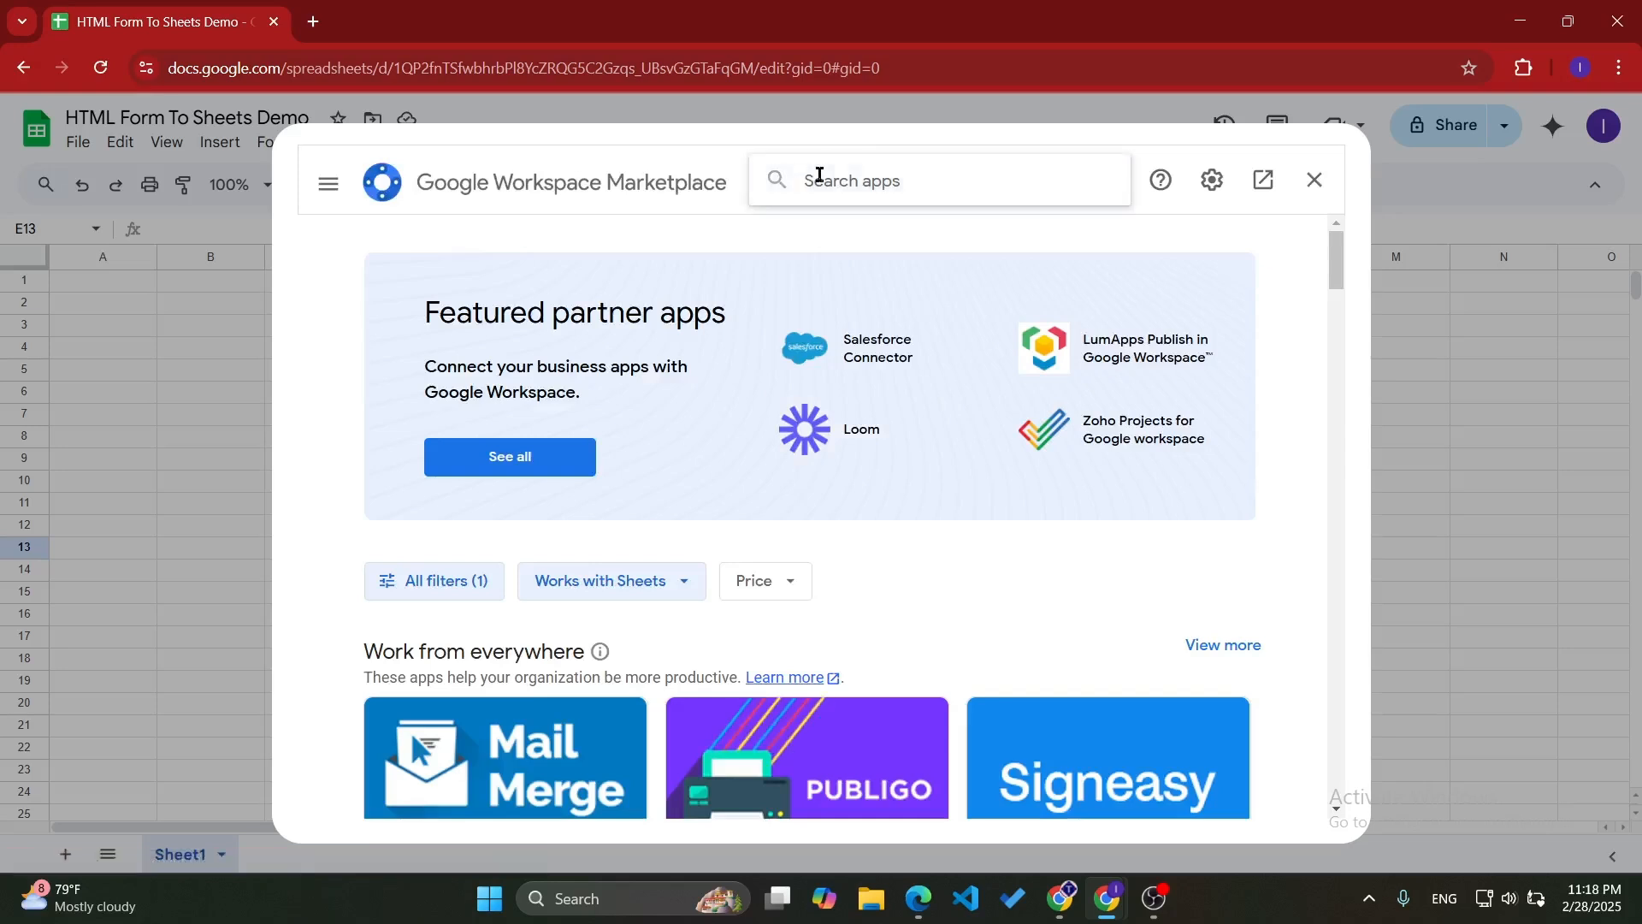
{"action": "type", "text": "html "}
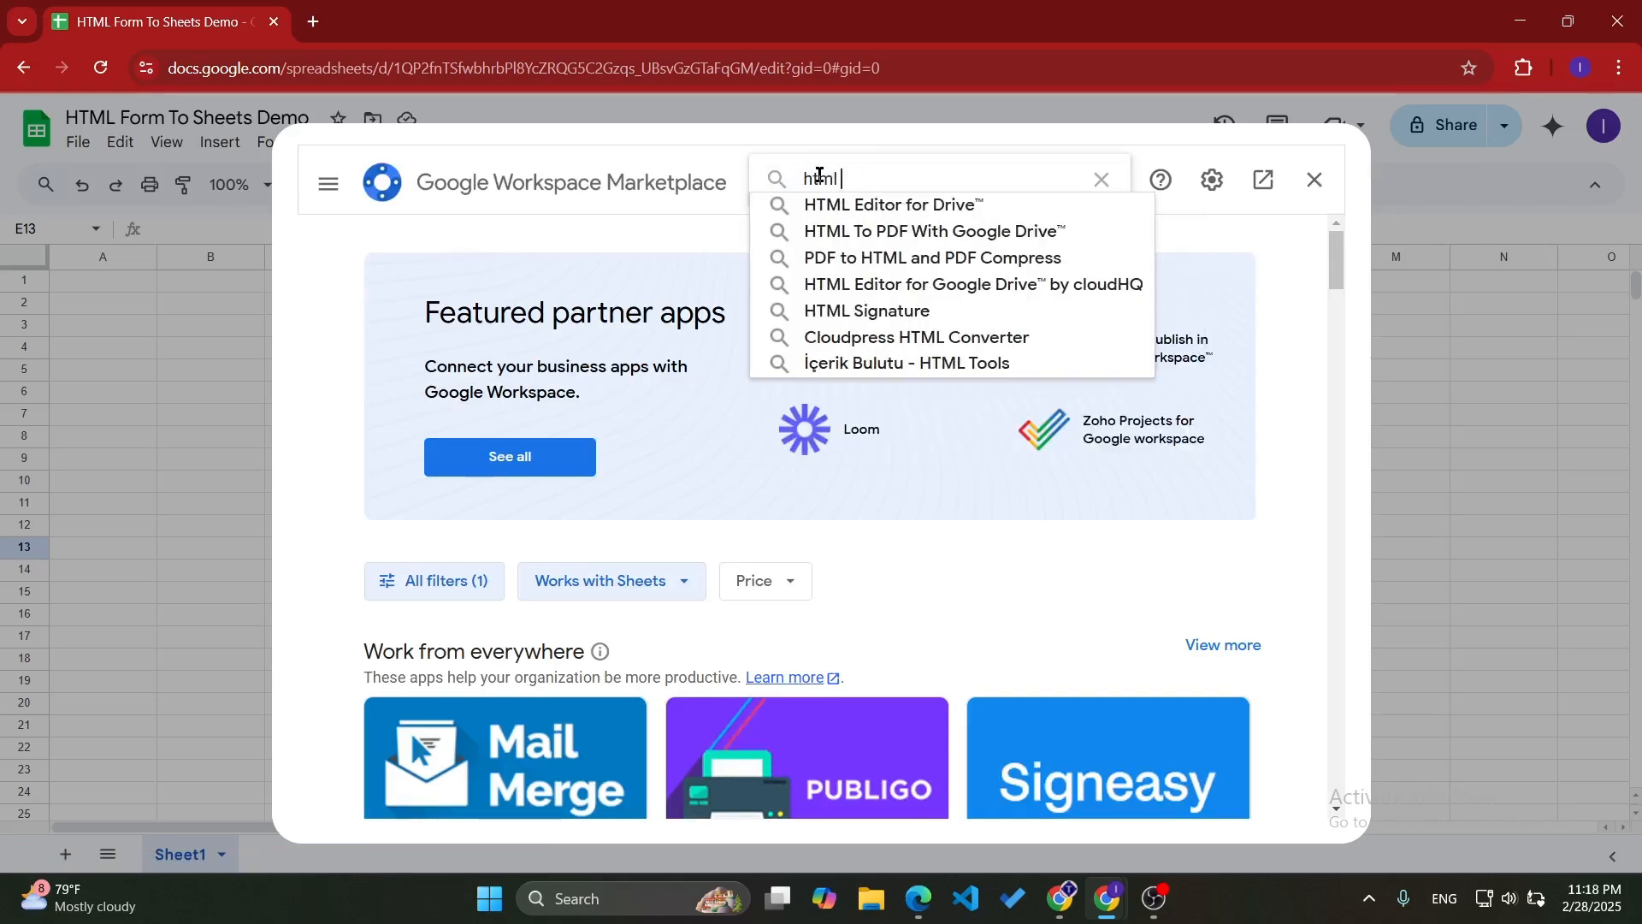
{"action": "type", "text": "form "}
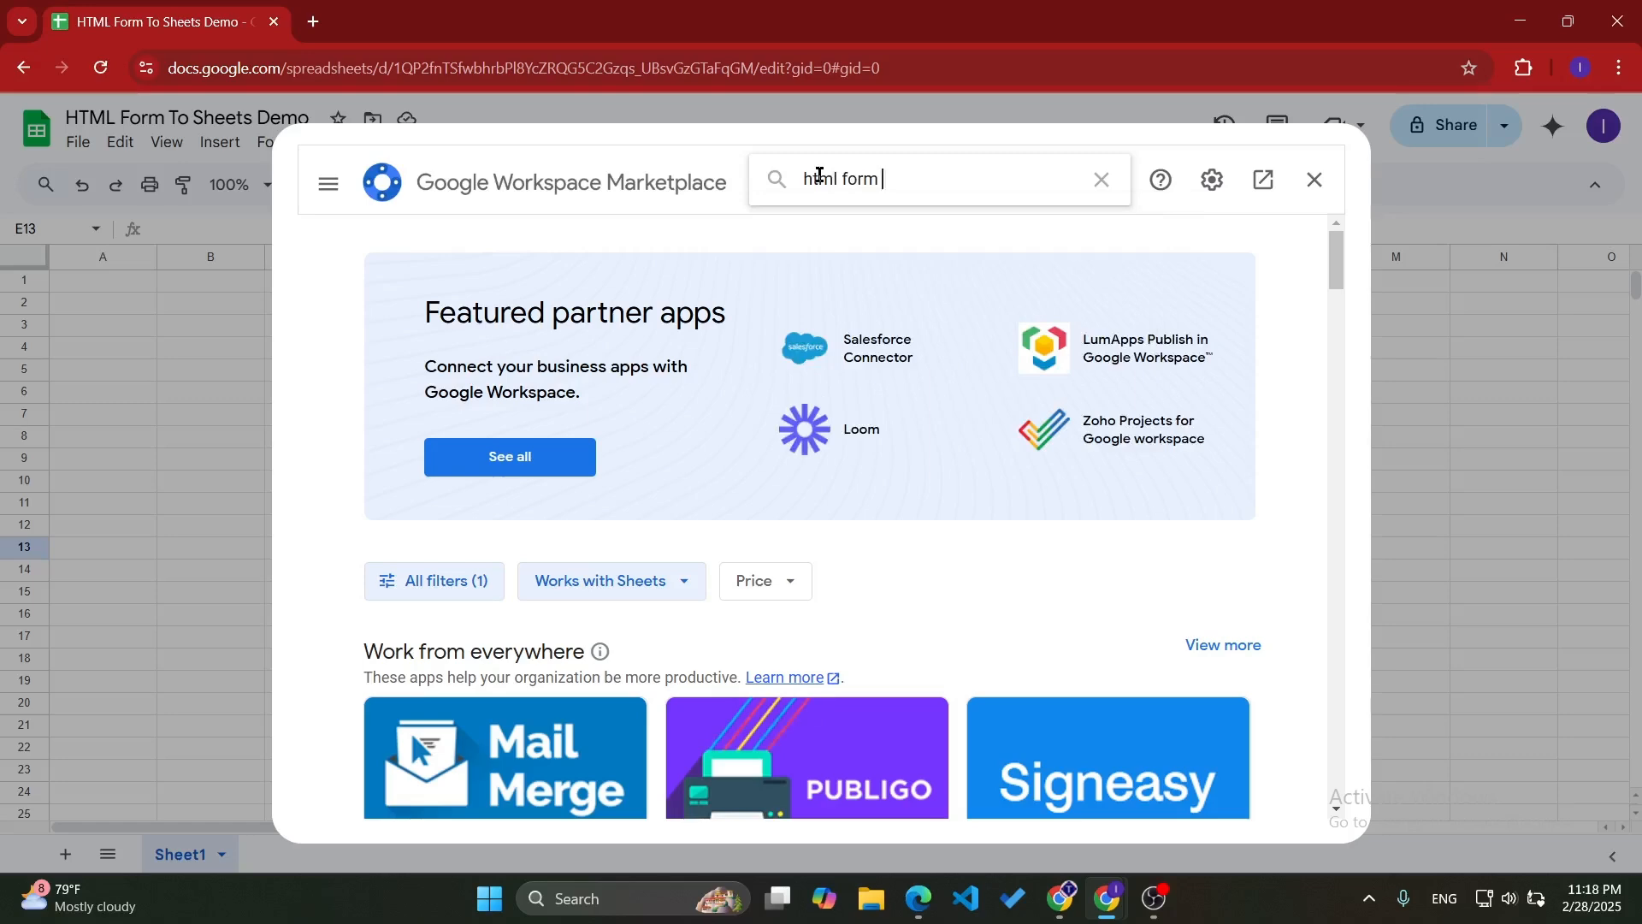
{"action": "type", "text": "to sheets"}
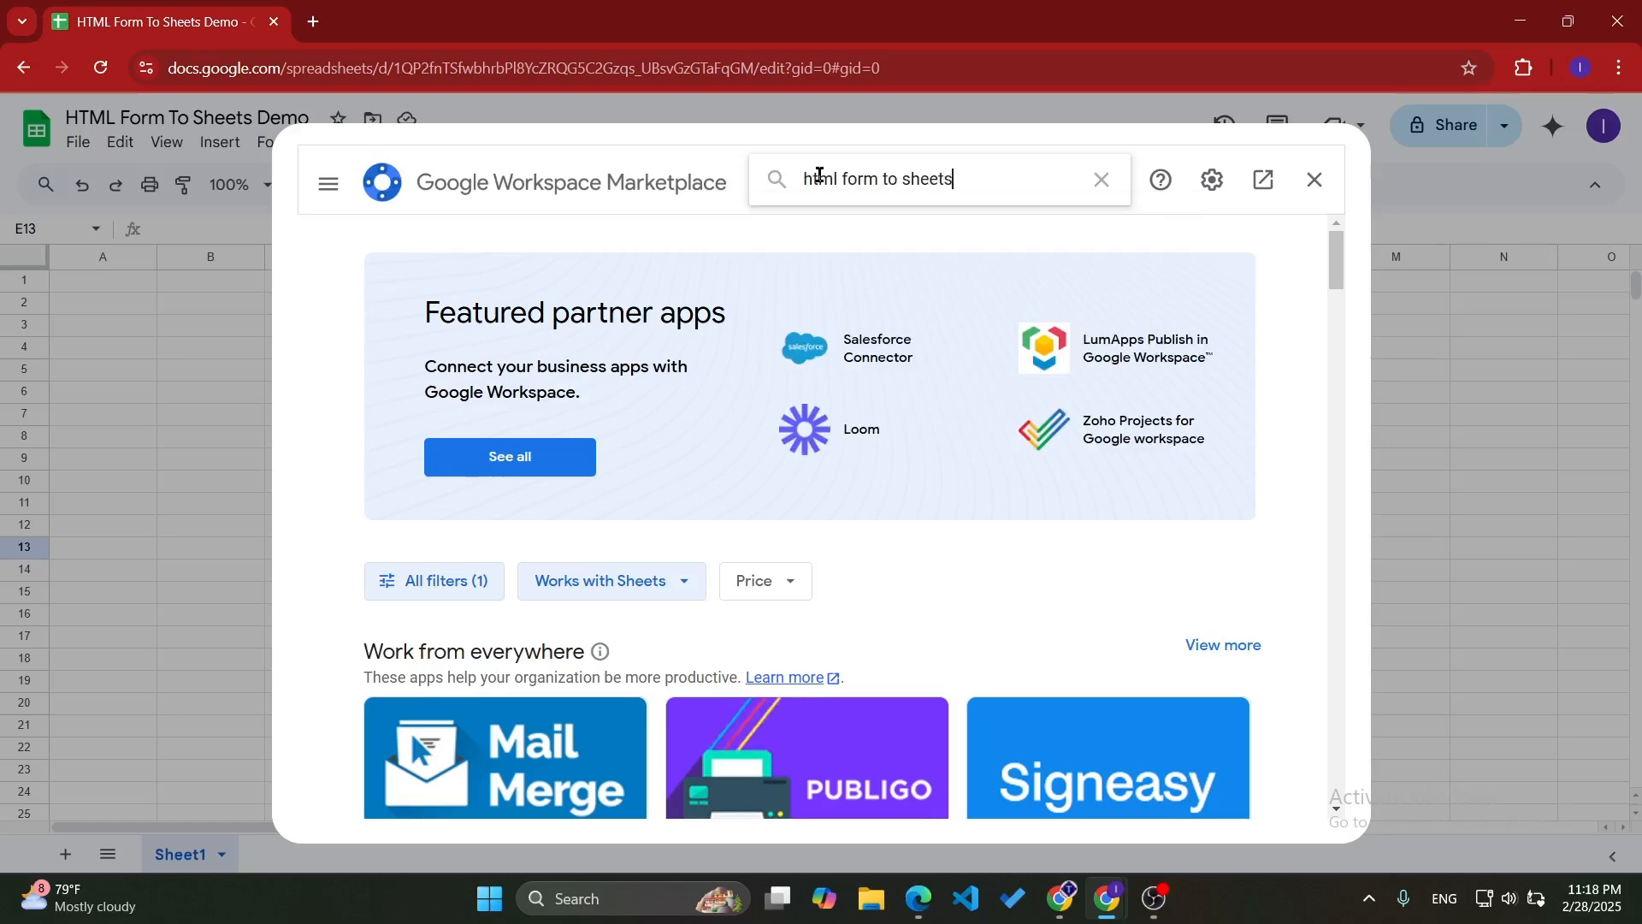
{"action": "key", "text": "Return"}
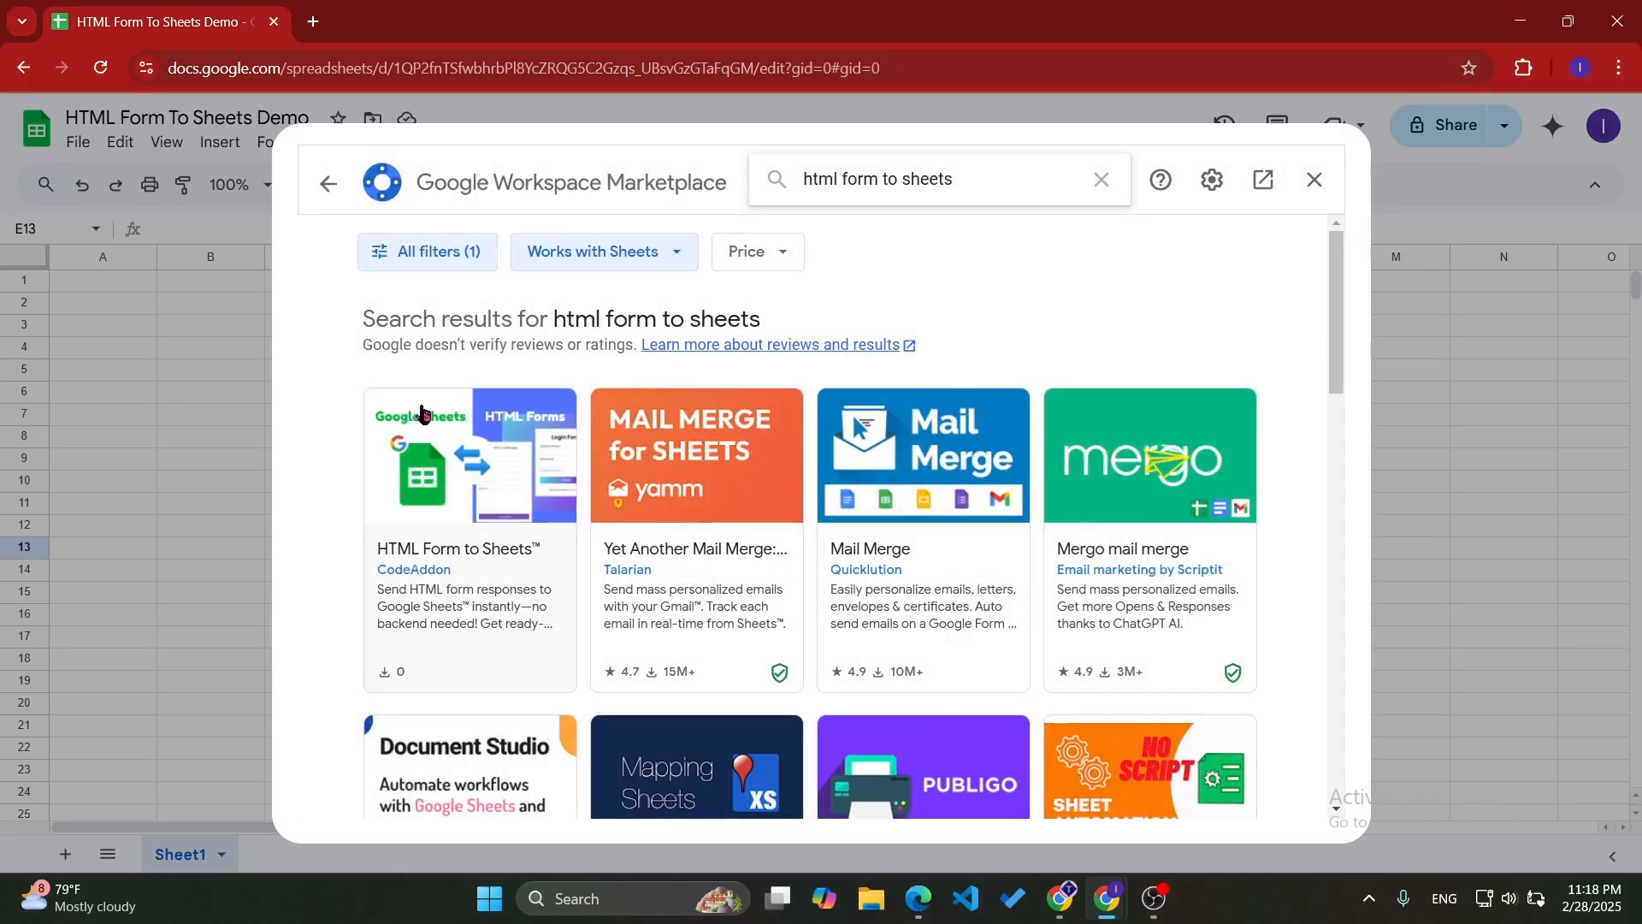
{"action": "left_click", "coordinate": [447, 568]}
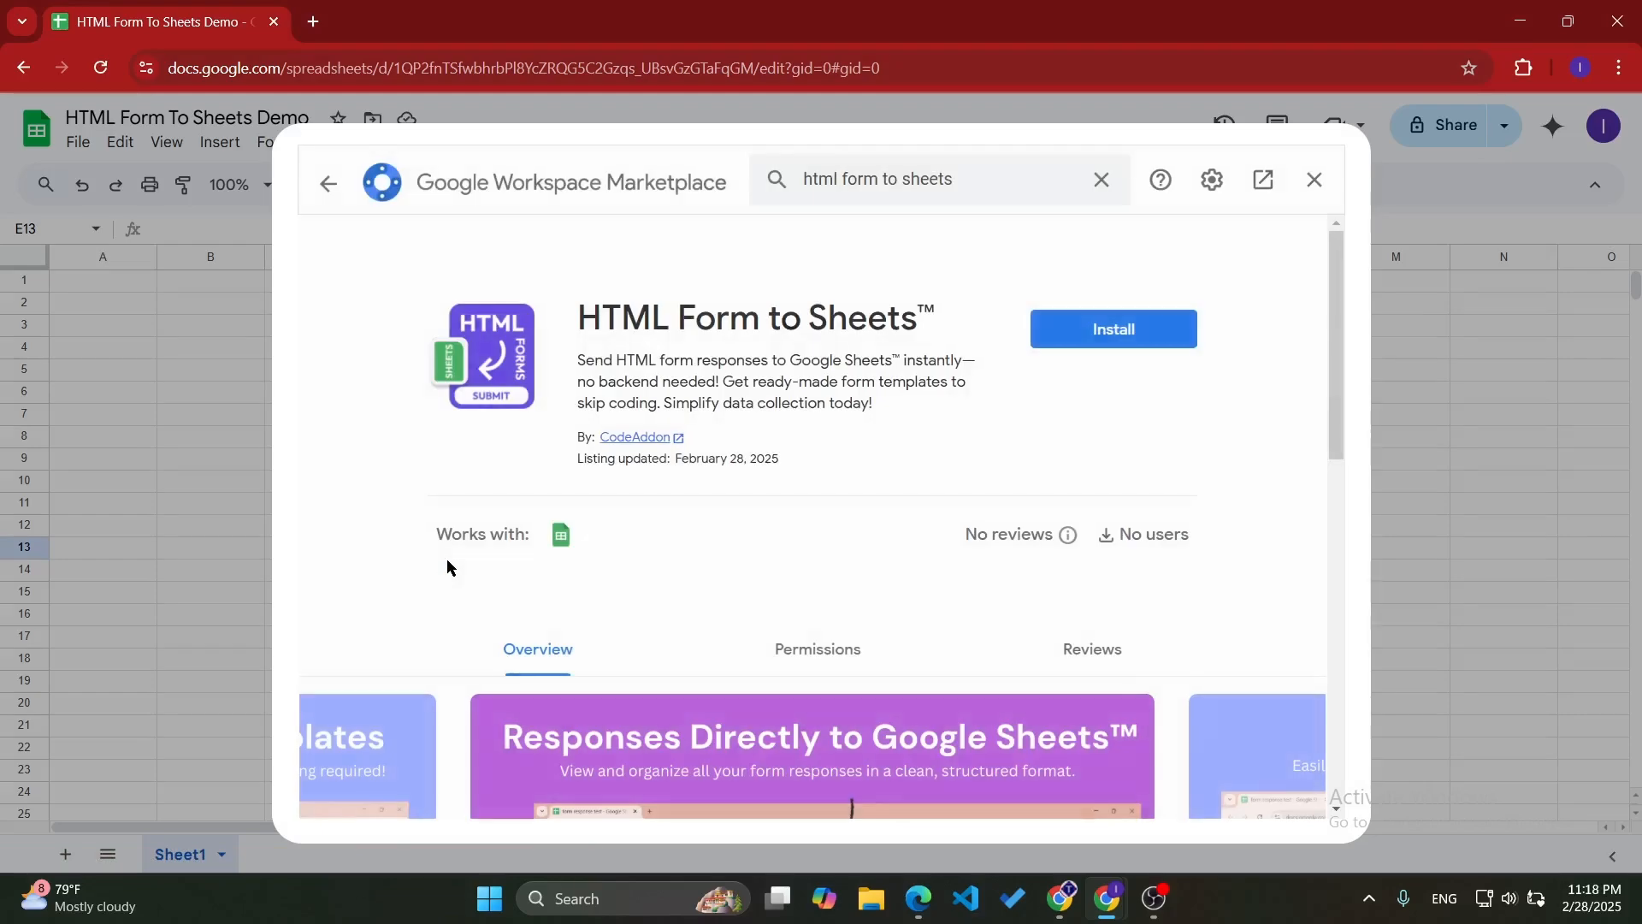
- Look through the preview images in the HTML Form to Sheets listing
{"action": "scroll", "coordinate": [1026, 428], "scroll_direction": "down", "scroll_amount": 5}
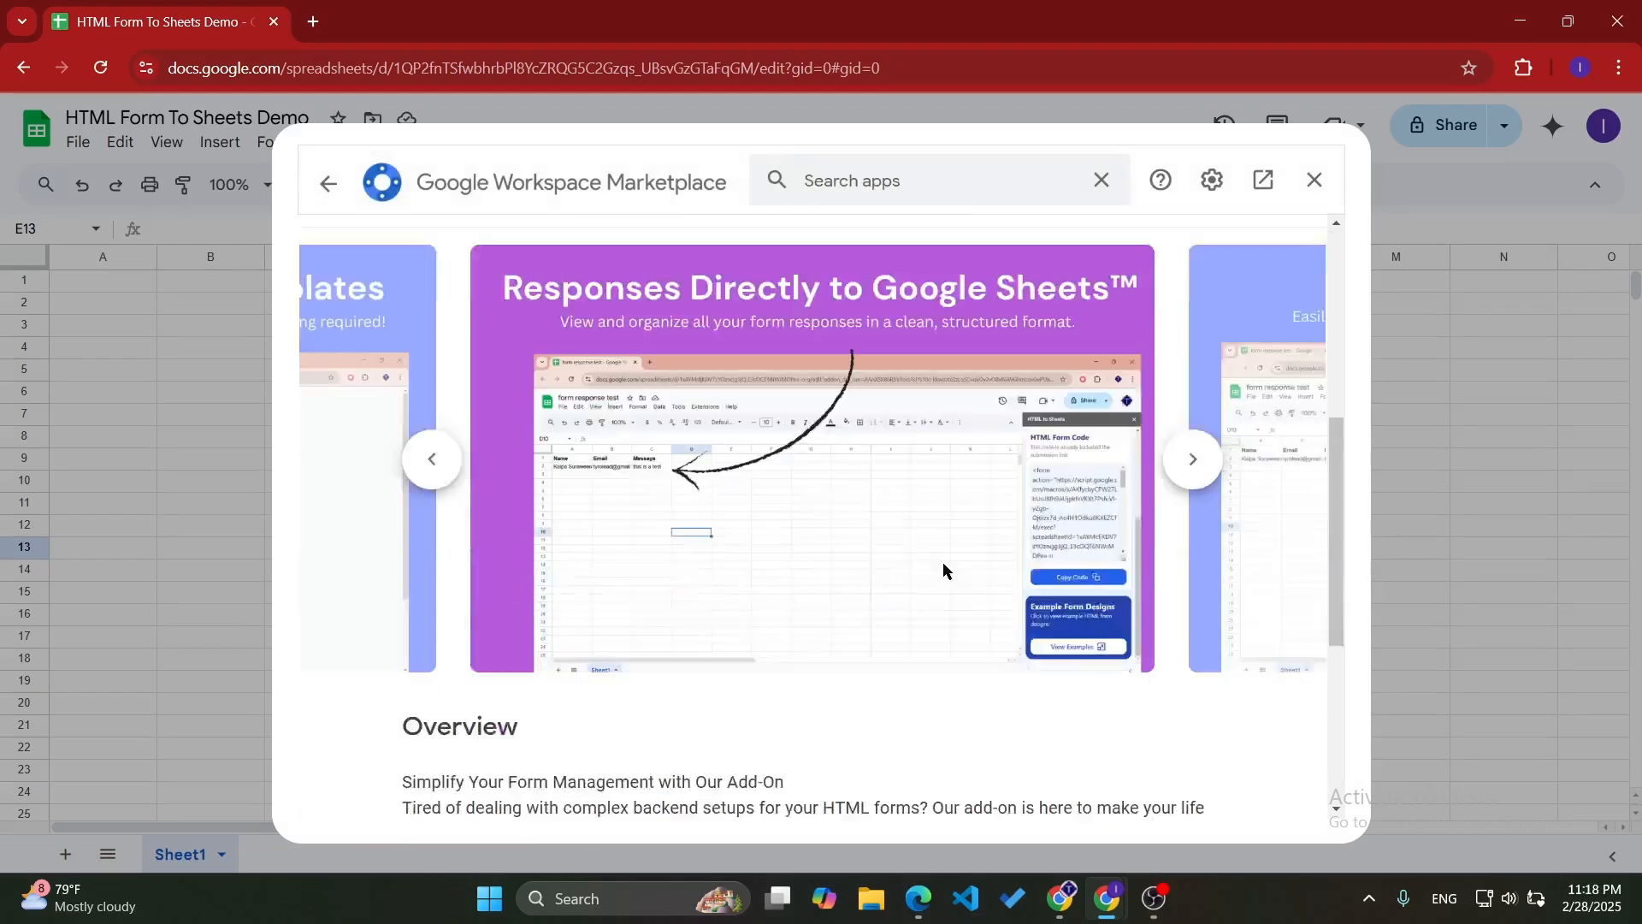
{"action": "scroll", "coordinate": [981, 484], "scroll_direction": "up", "scroll_amount": 2}
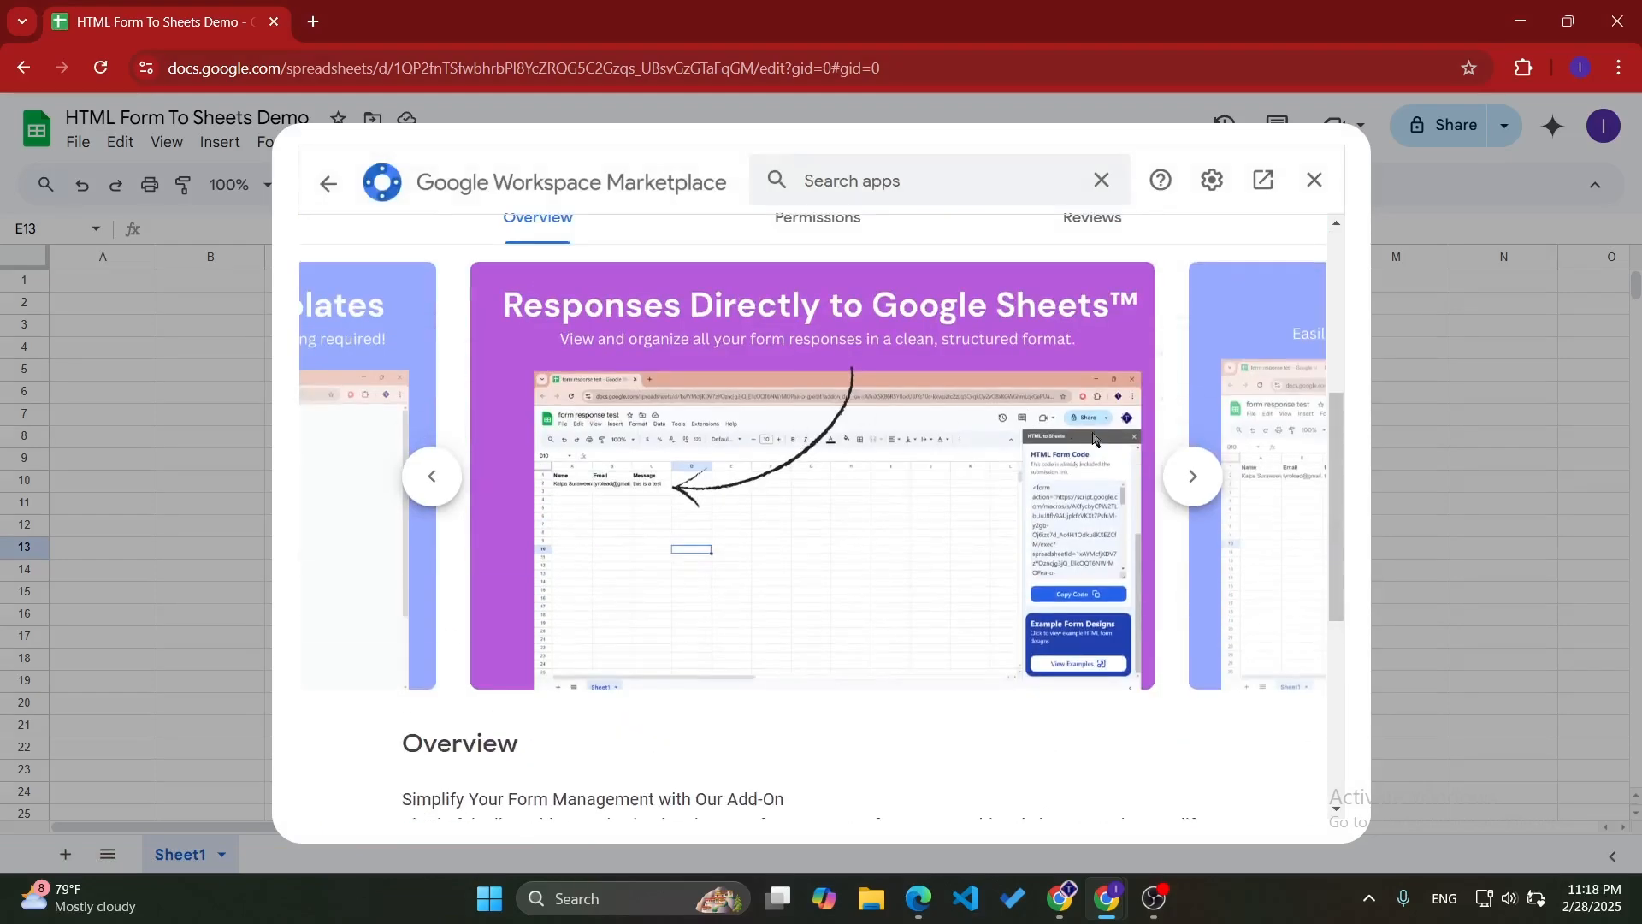
{"action": "left_click", "coordinate": [1194, 479]}
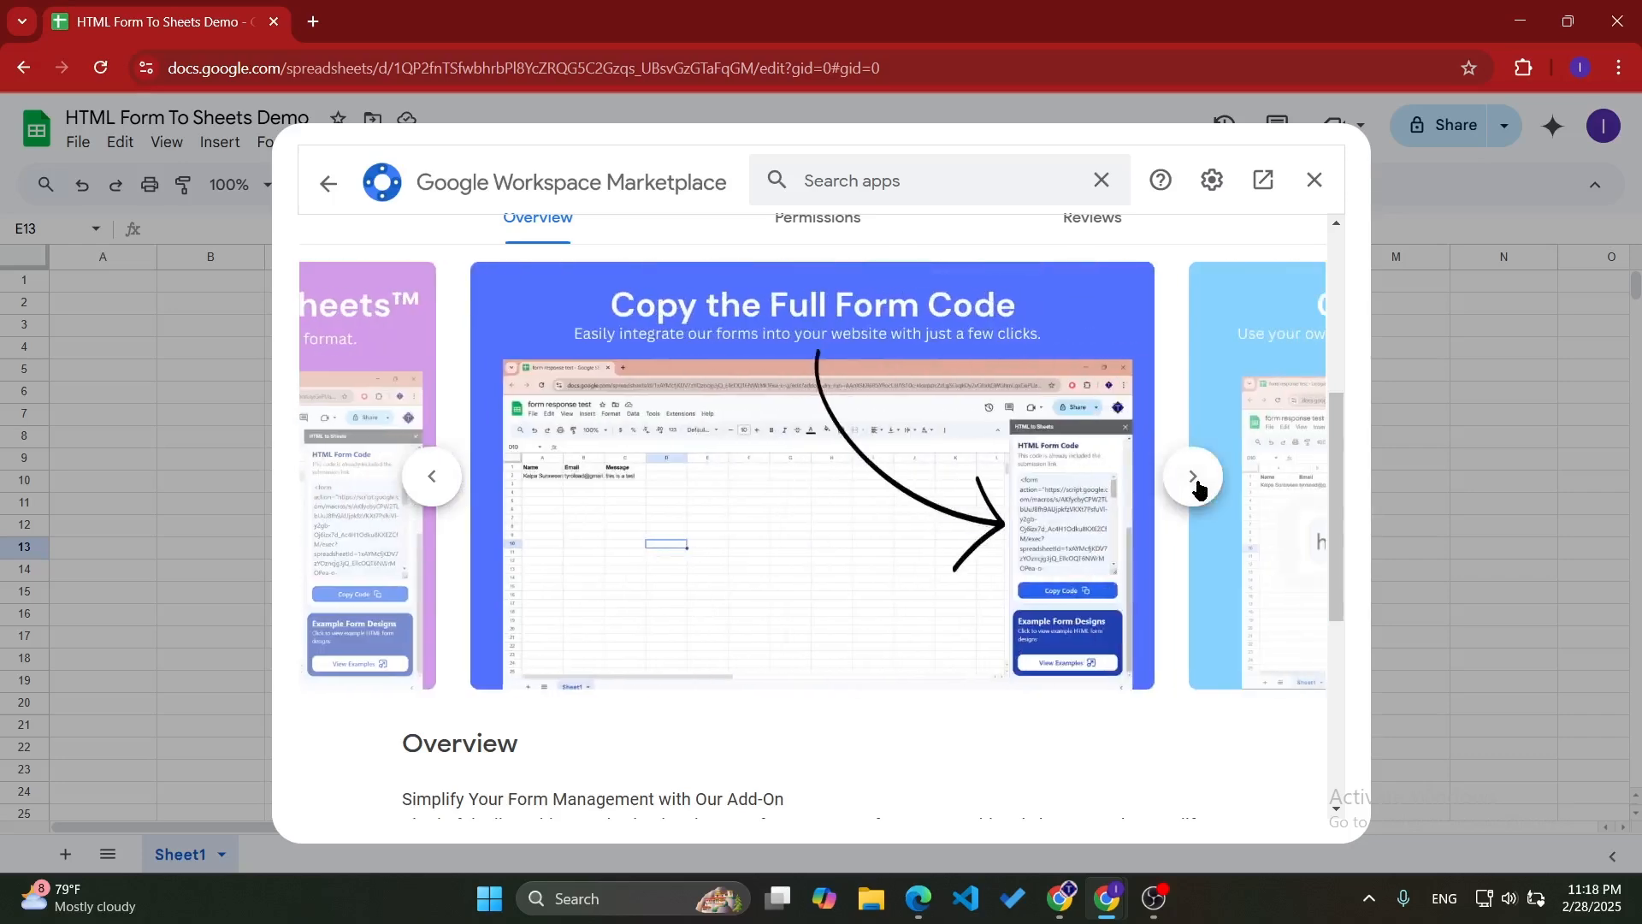
{"action": "left_click", "coordinate": [1194, 479]}
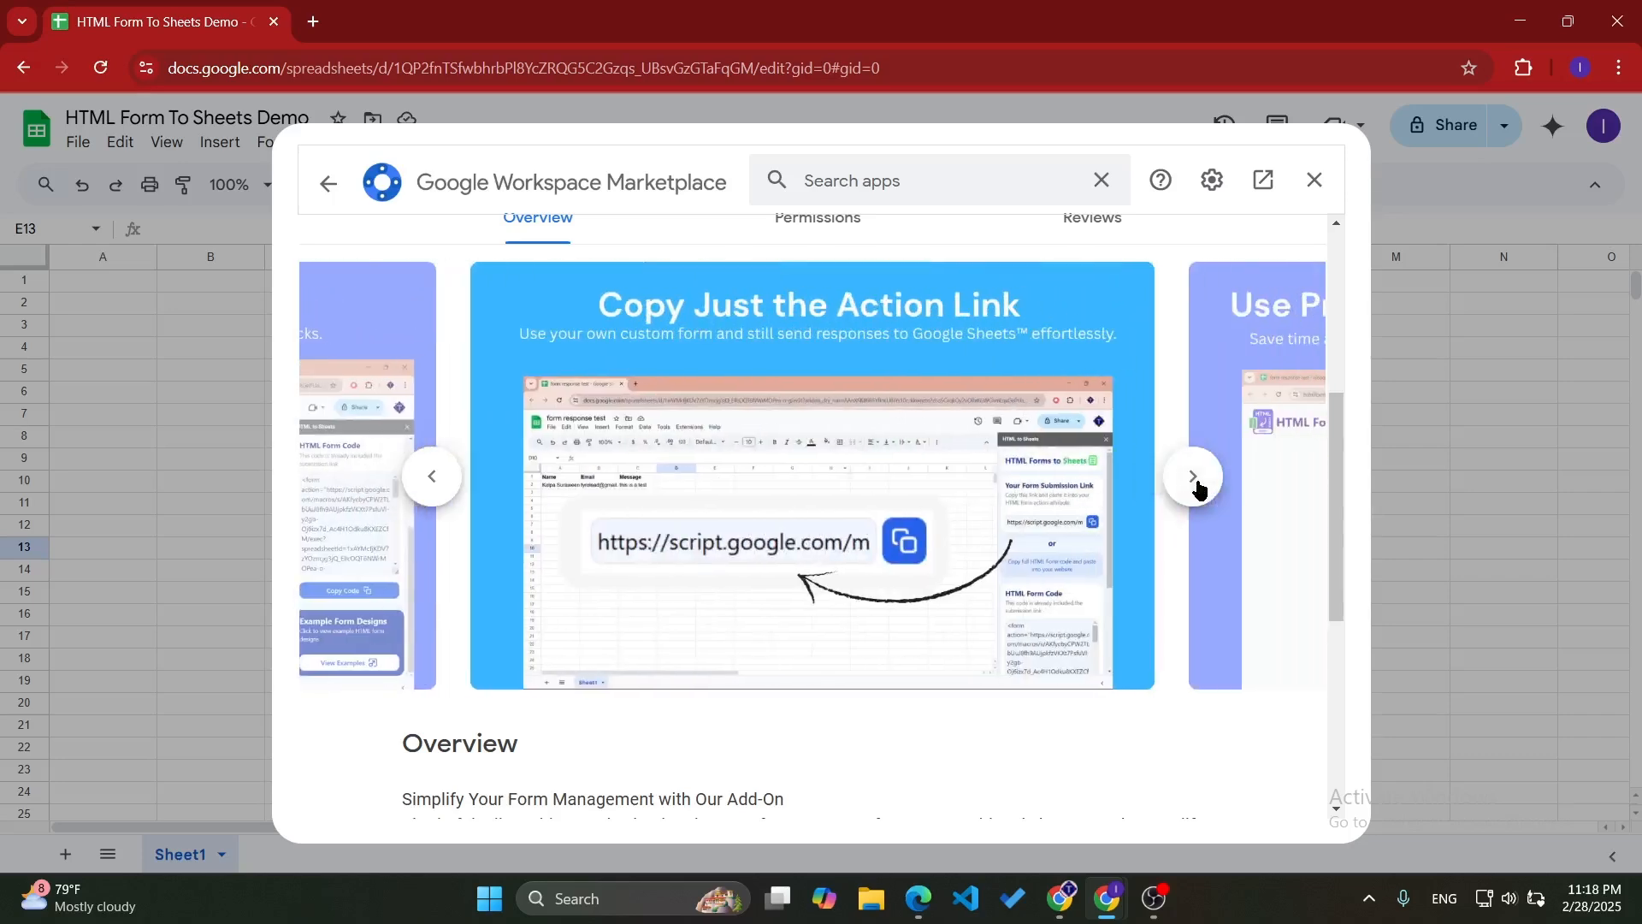
{"action": "left_click", "coordinate": [1194, 479]}
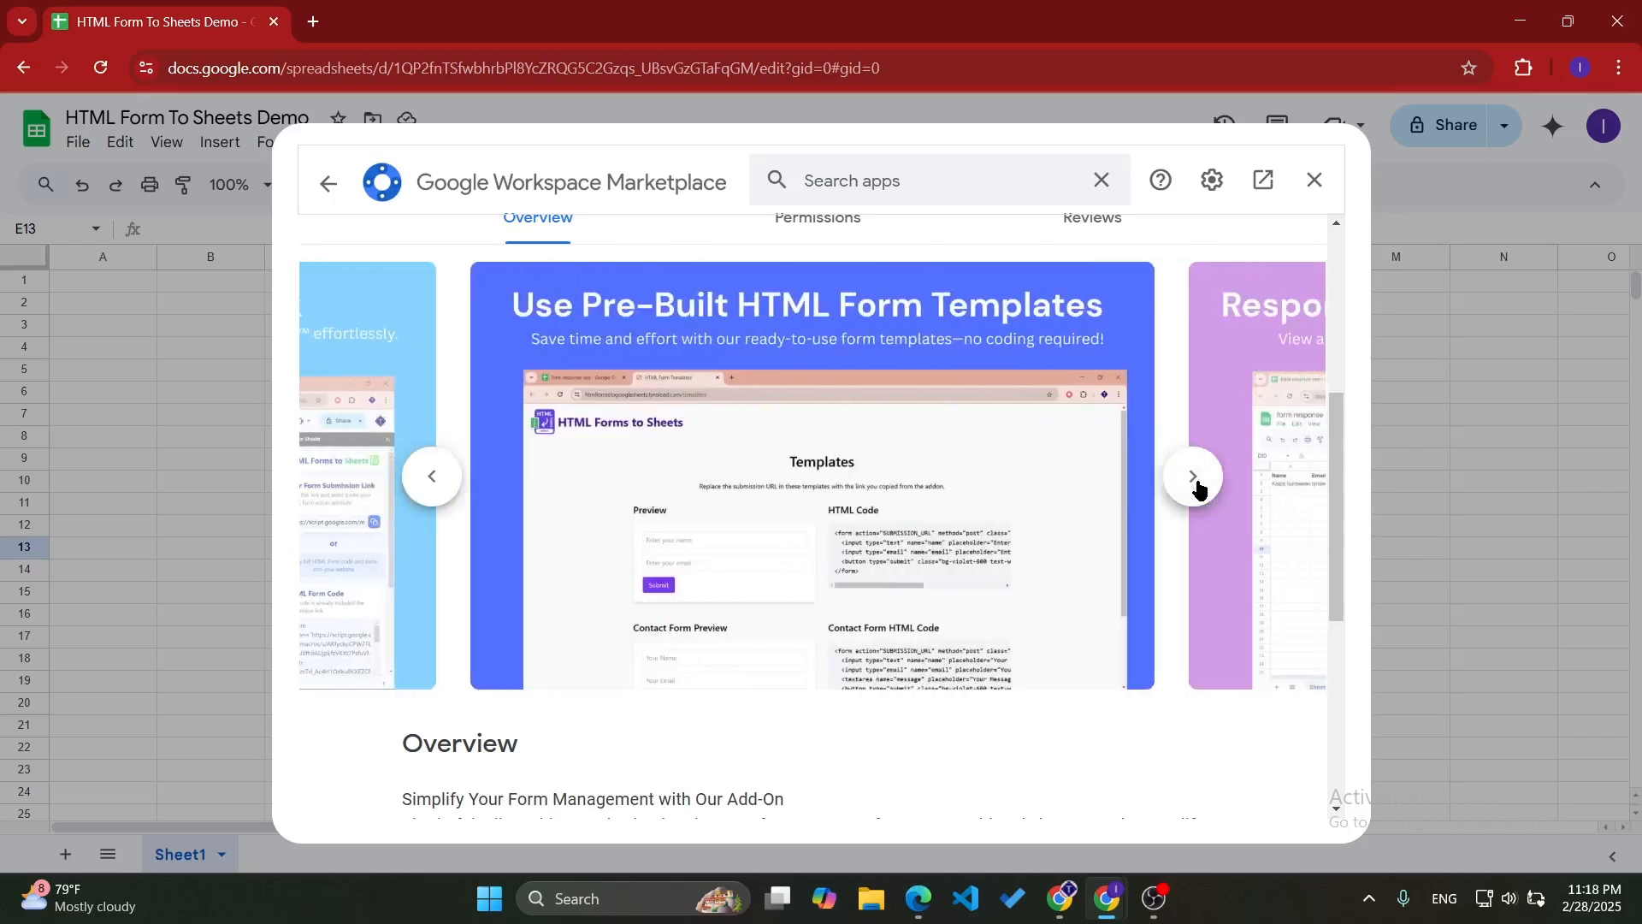
{"action": "left_click", "coordinate": [1194, 479]}
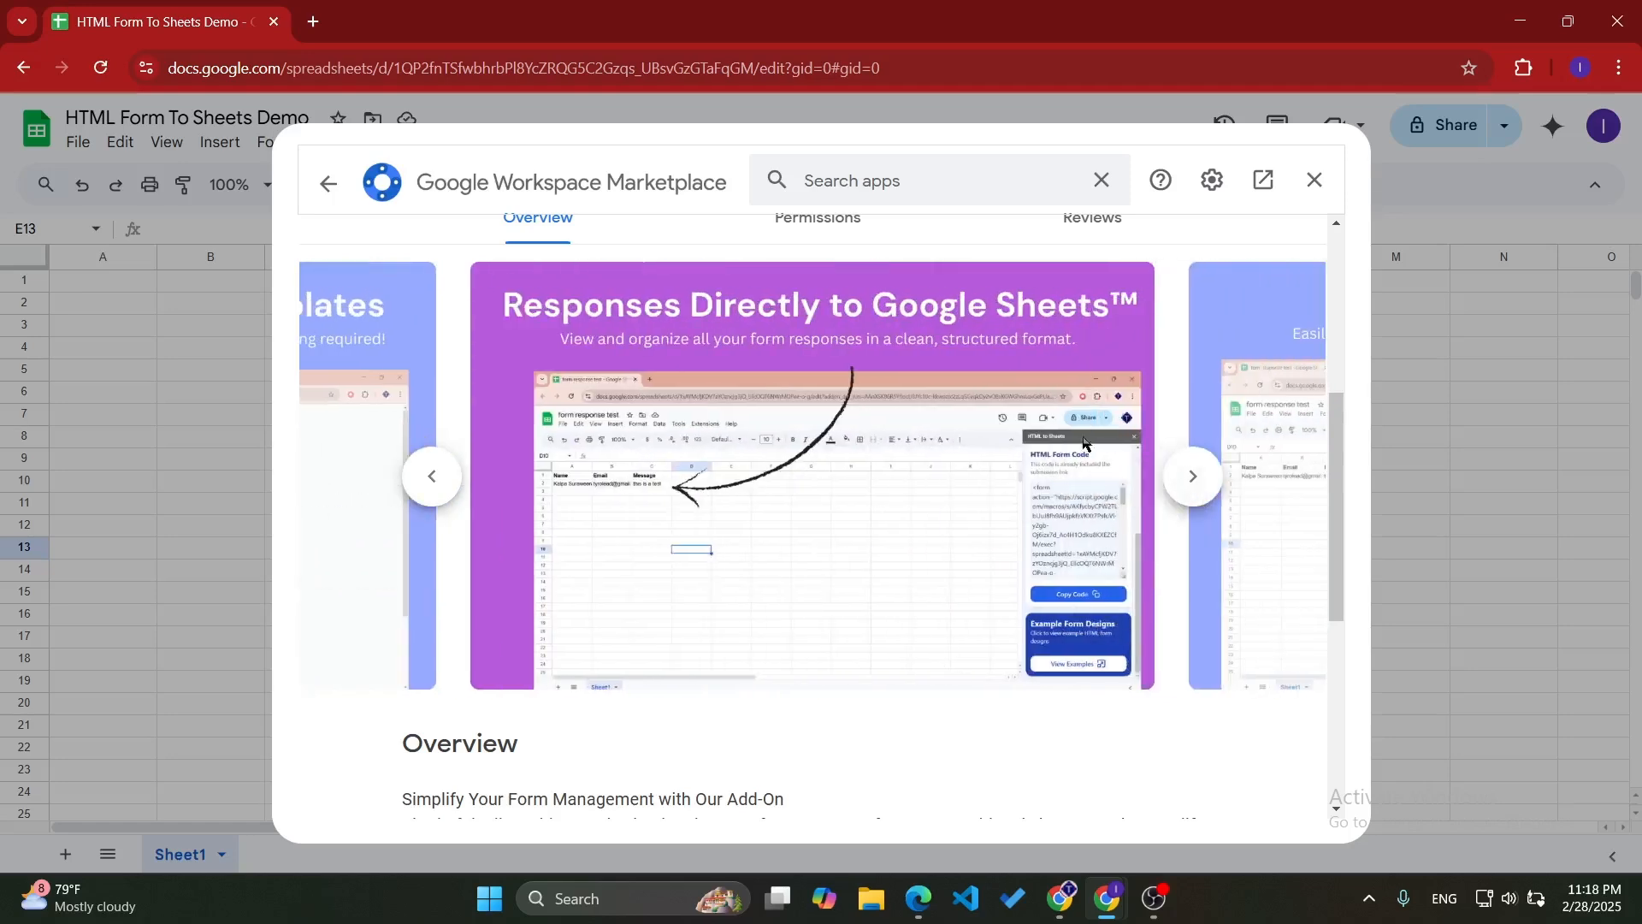
- Install the HTML Form to Sheets add-on, finish its post-install prompts and close the marketplace
{"action": "scroll", "coordinate": [1012, 419], "scroll_direction": "up", "scroll_amount": 5}
{"action": "left_click", "coordinate": [1089, 341]}
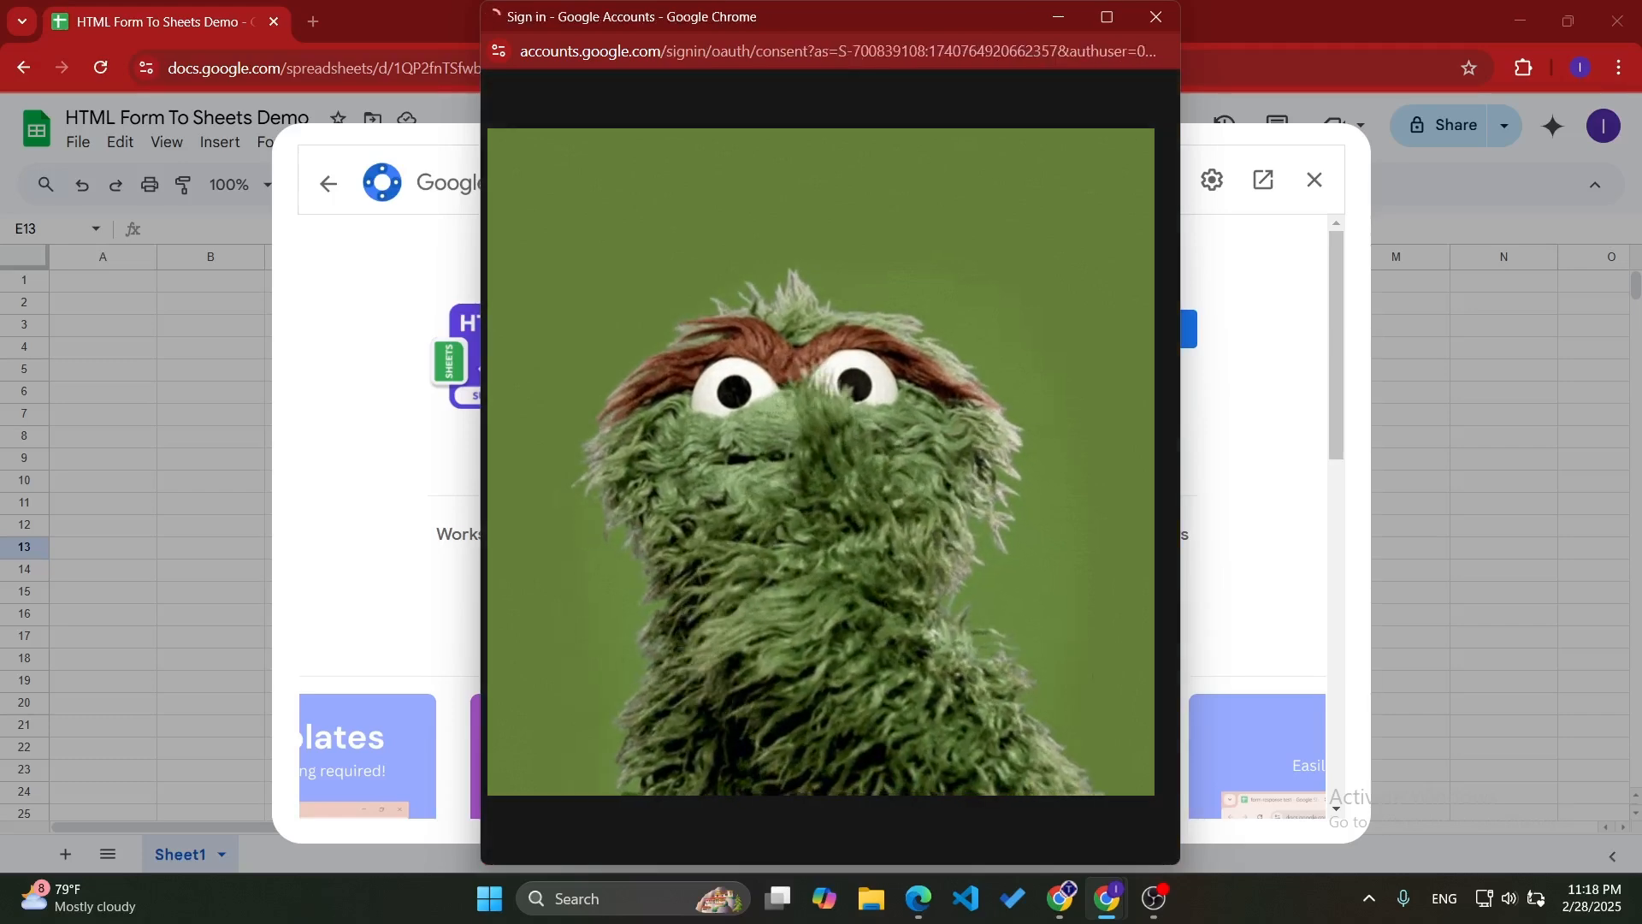
{"action": "scroll", "coordinate": [821, 470], "scroll_direction": "down", "scroll_amount": 3}
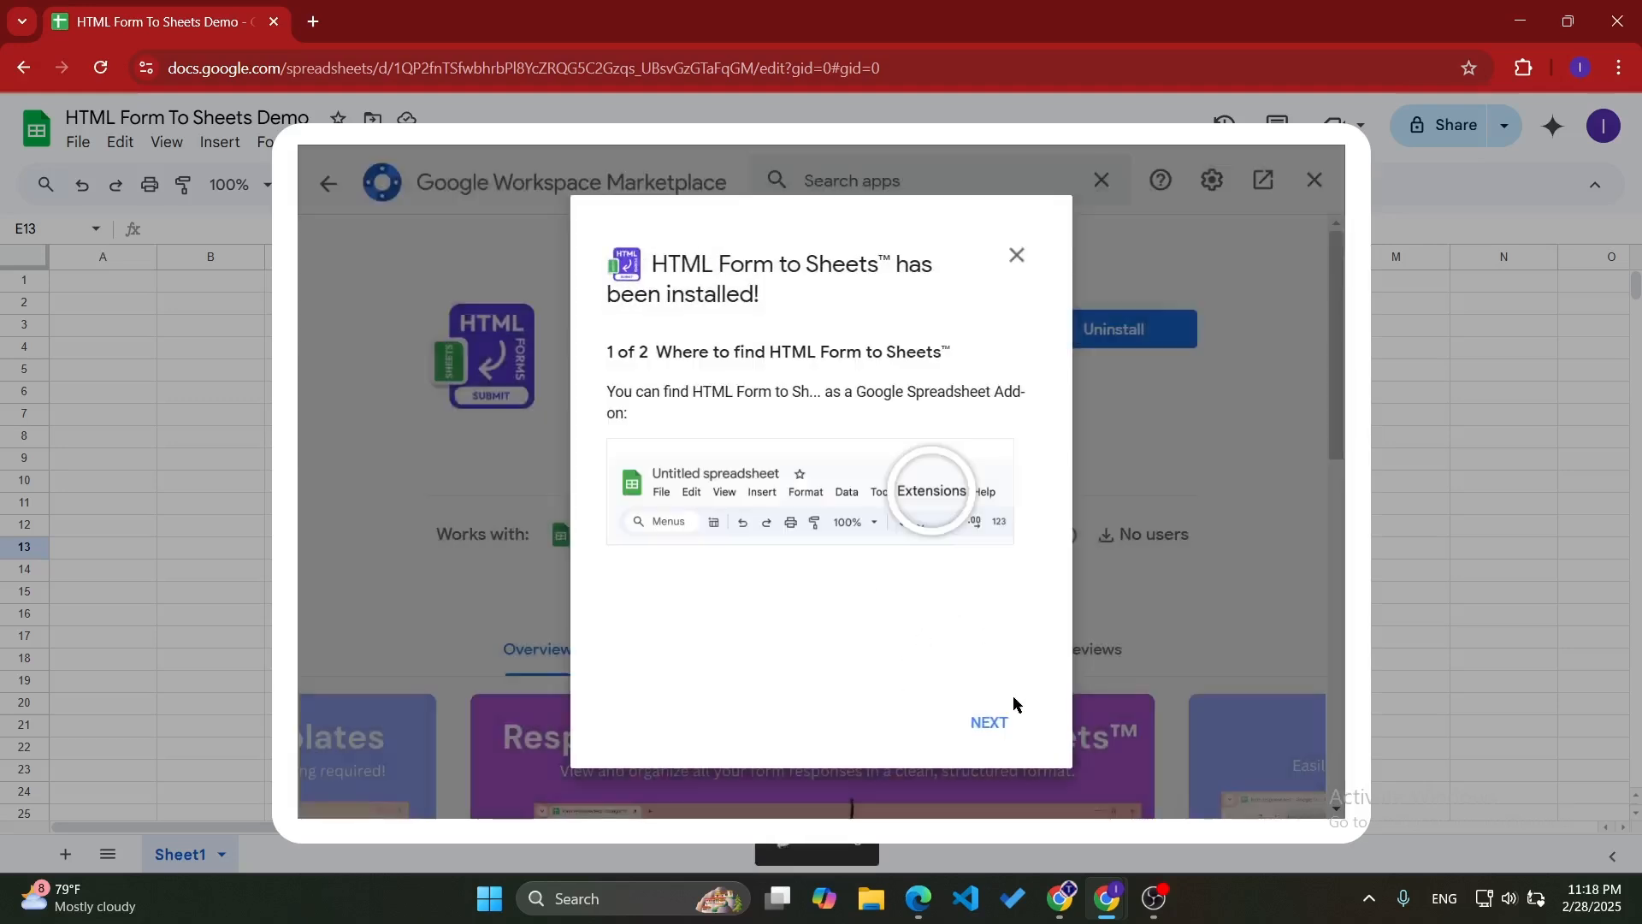
{"action": "left_click", "coordinate": [996, 723]}
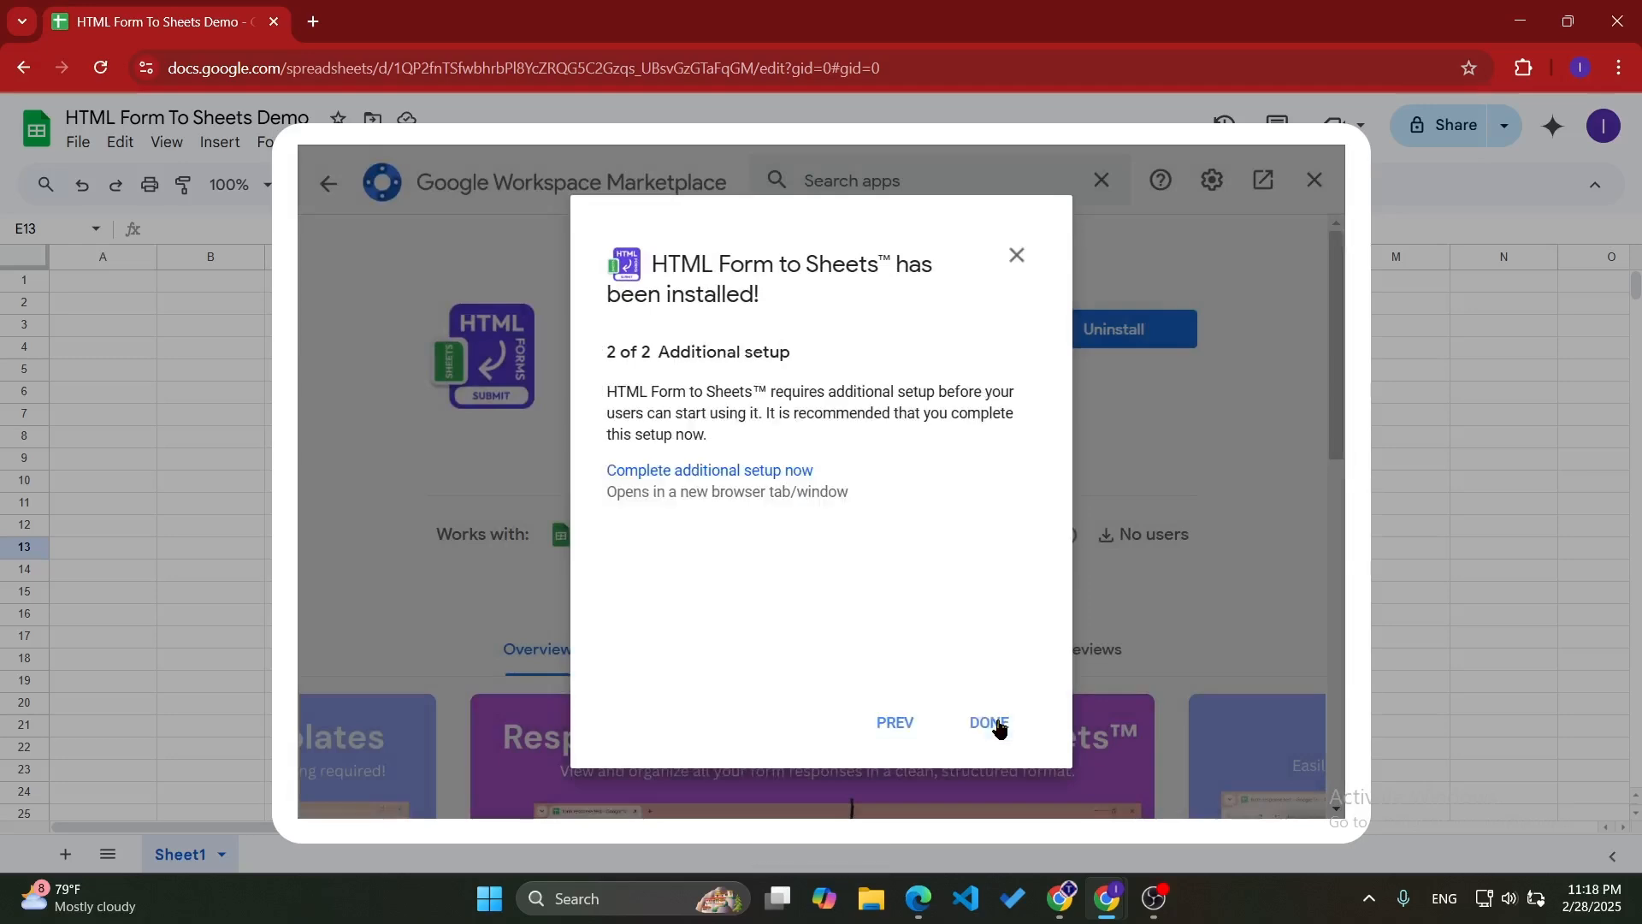
{"action": "left_click", "coordinate": [990, 724]}
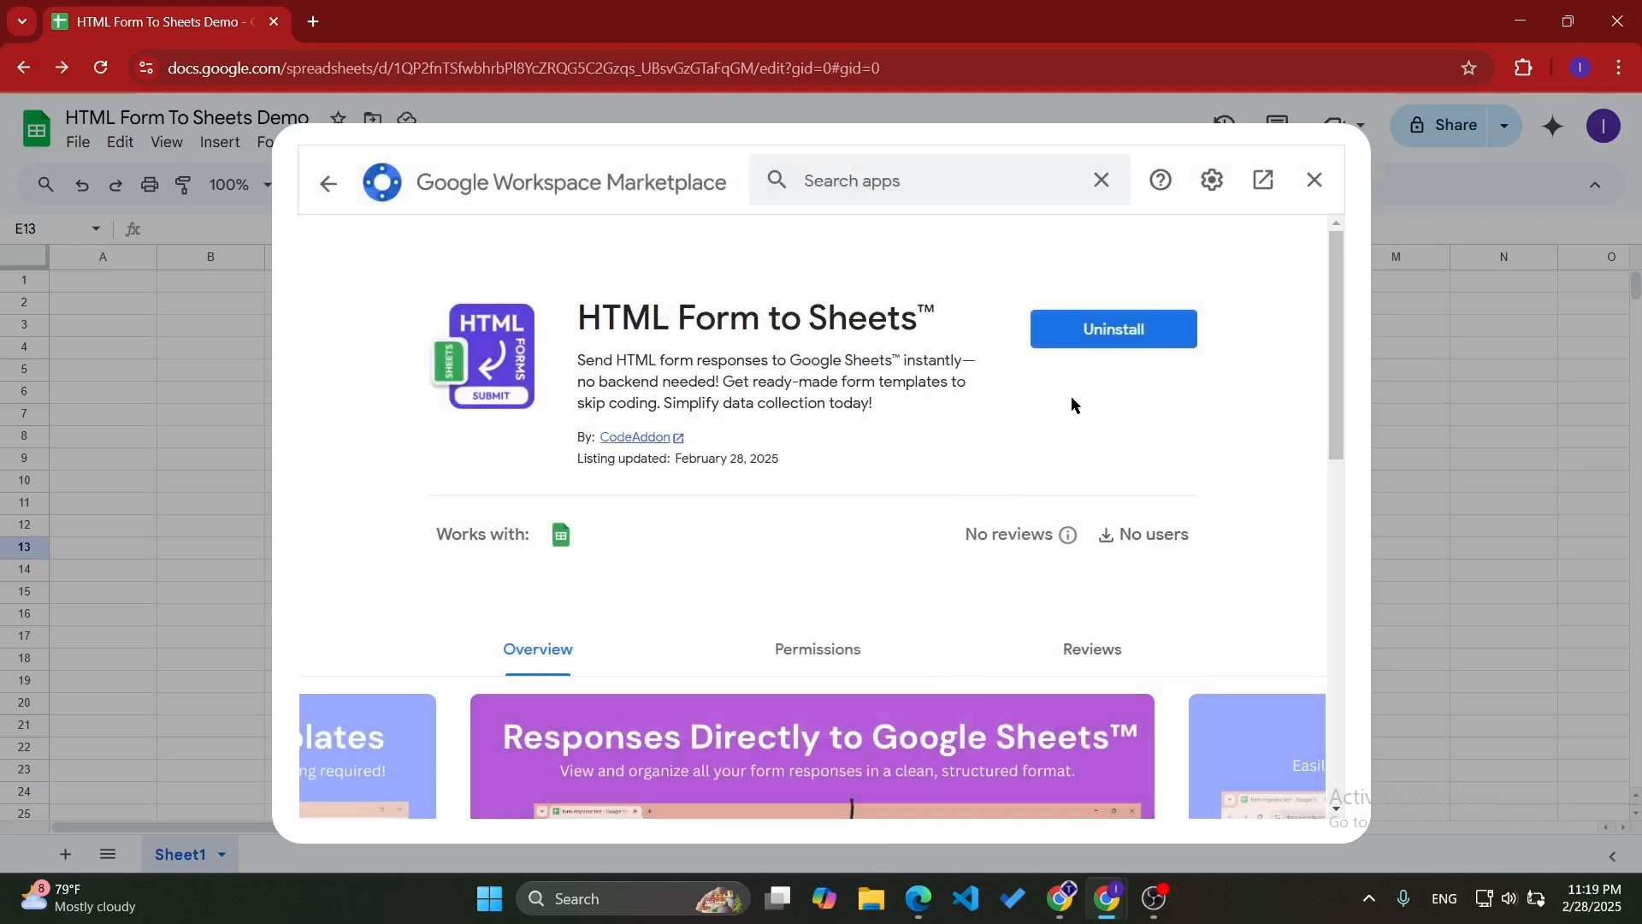
{"action": "left_click", "coordinate": [1314, 179]}
- Show the sidebar of the HTML Form to Sheets add-on in the spreadsheet
{"action": "left_click", "coordinate": [469, 144]}
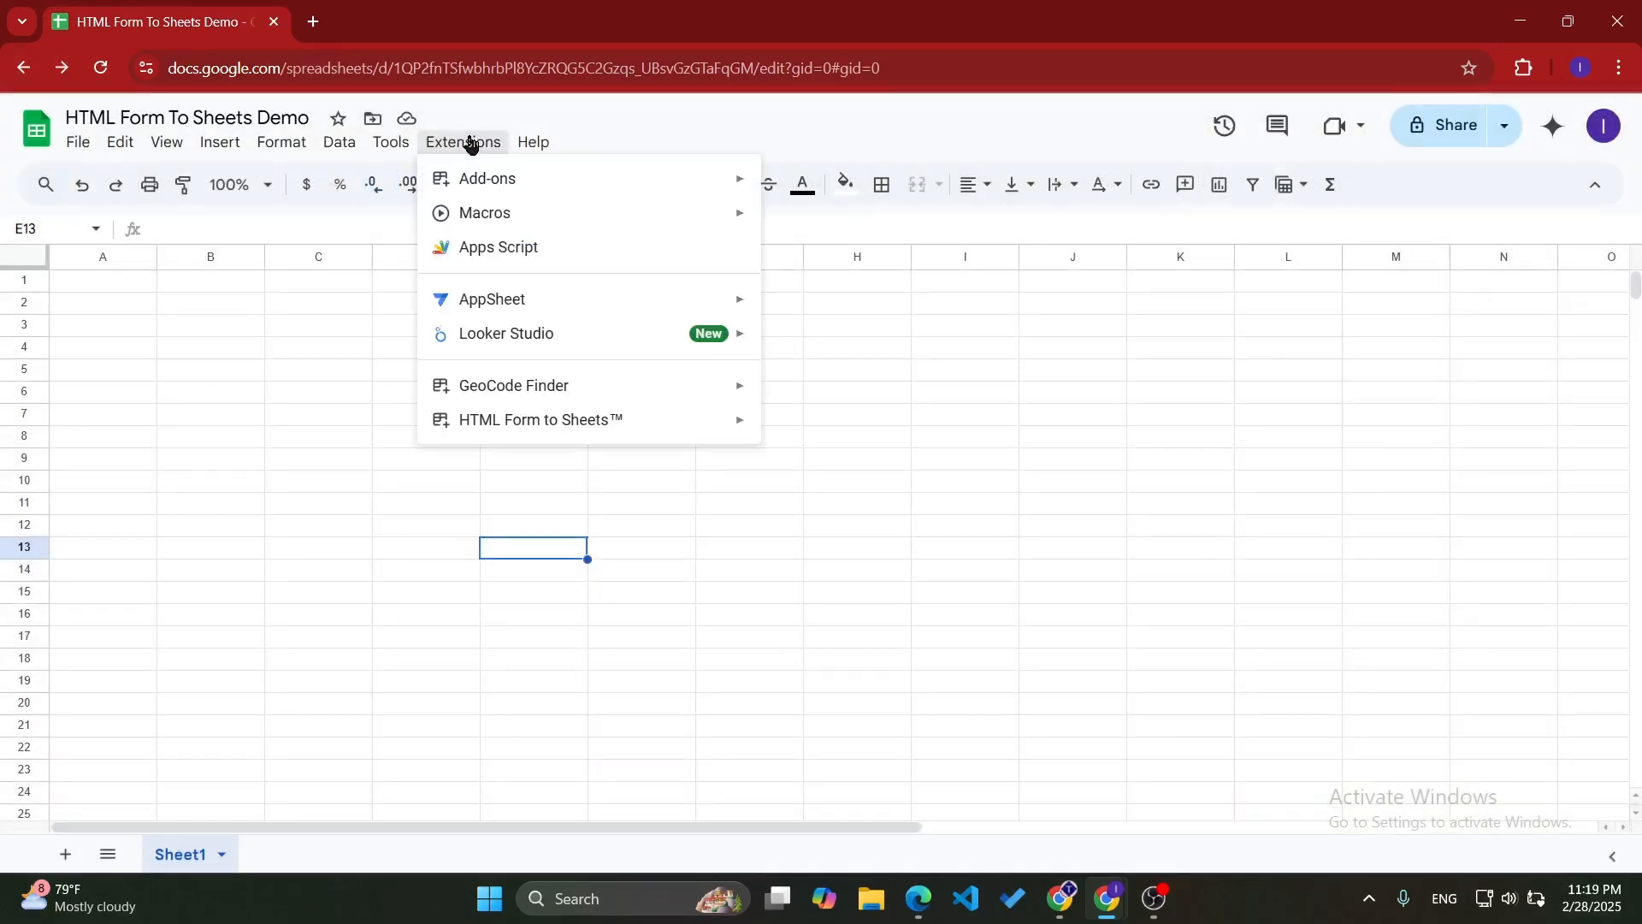
{"action": "mouse_move", "coordinate": [631, 418]}
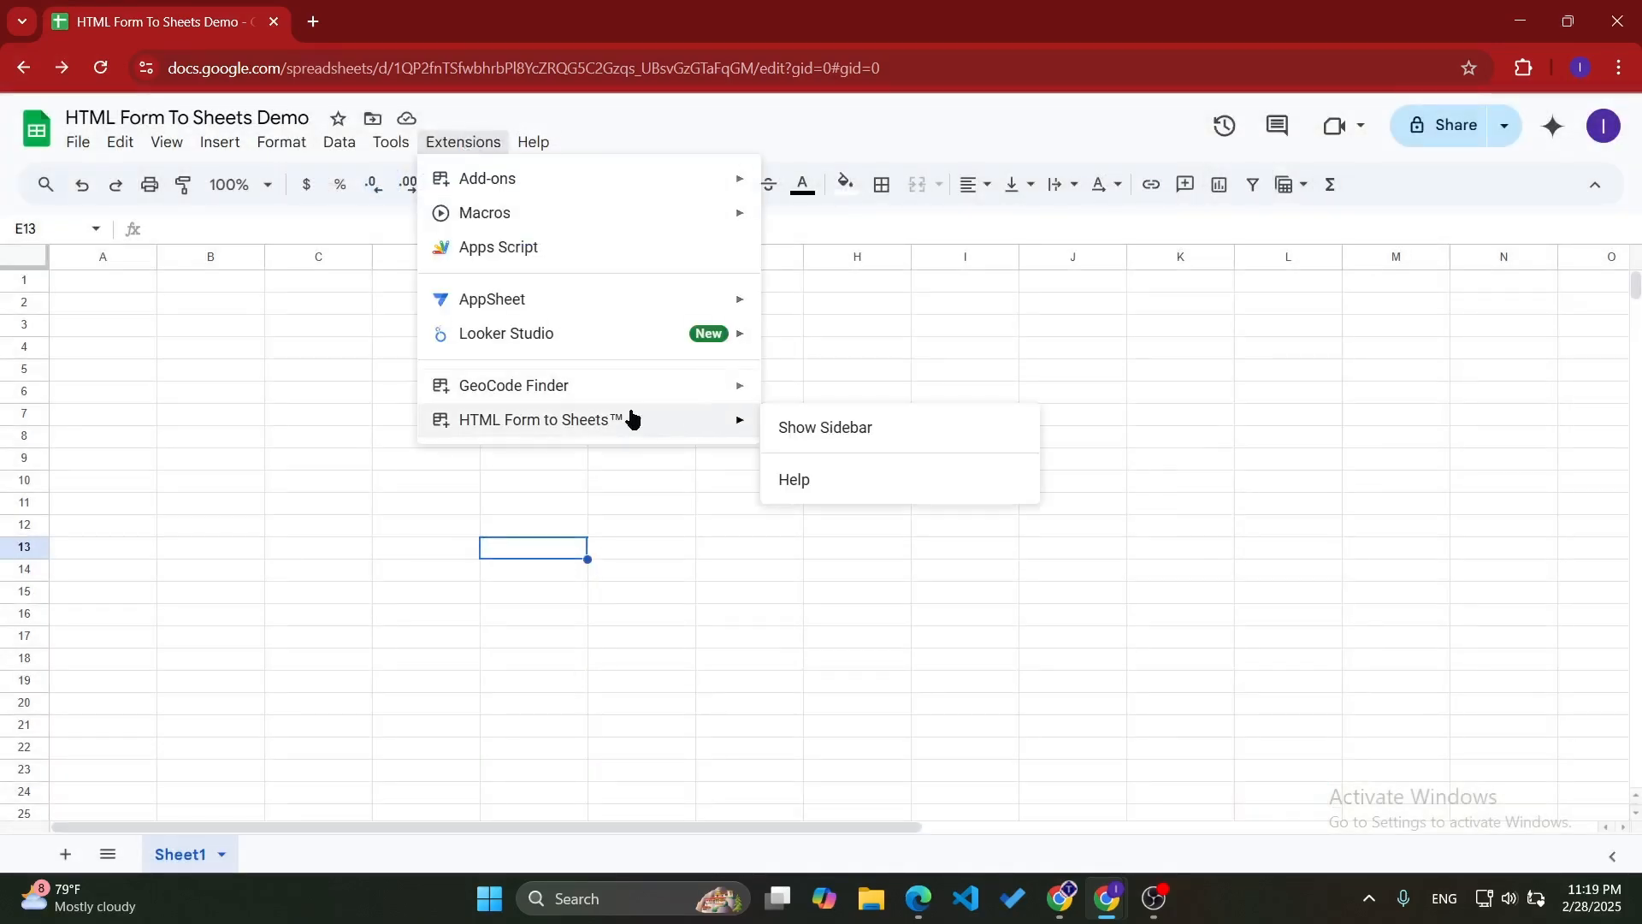
{"action": "left_click", "coordinate": [881, 436]}
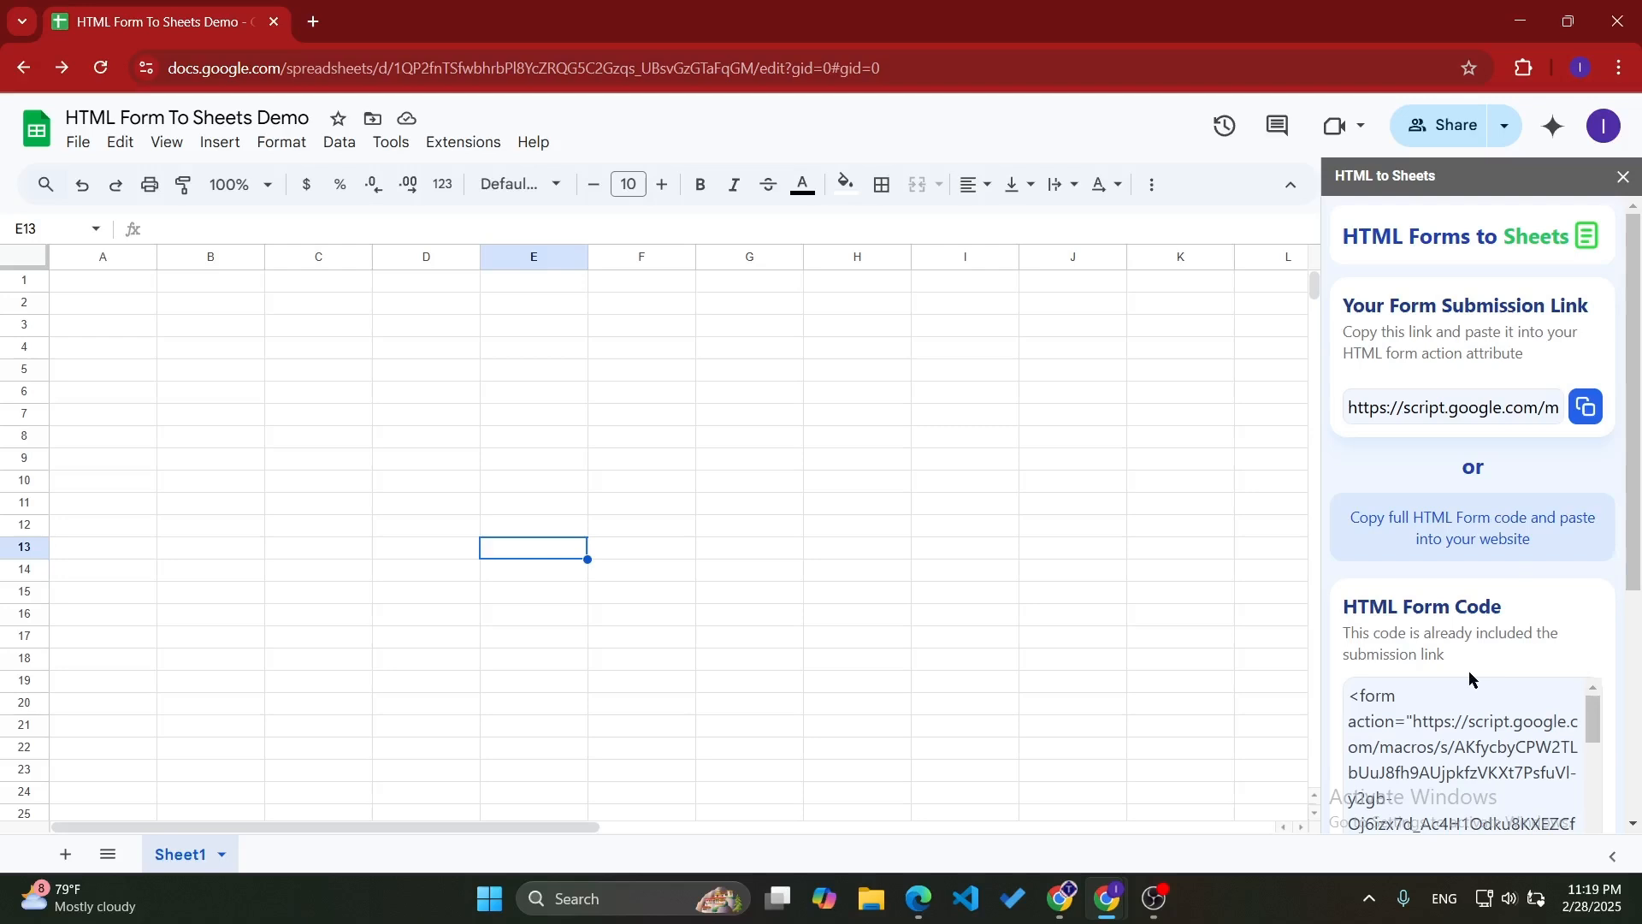
- Review the form submission link, HTML form code and example designs offered in the add-on's sidebar
{"action": "scroll", "coordinate": [1469, 678], "scroll_direction": "down", "scroll_amount": 3}
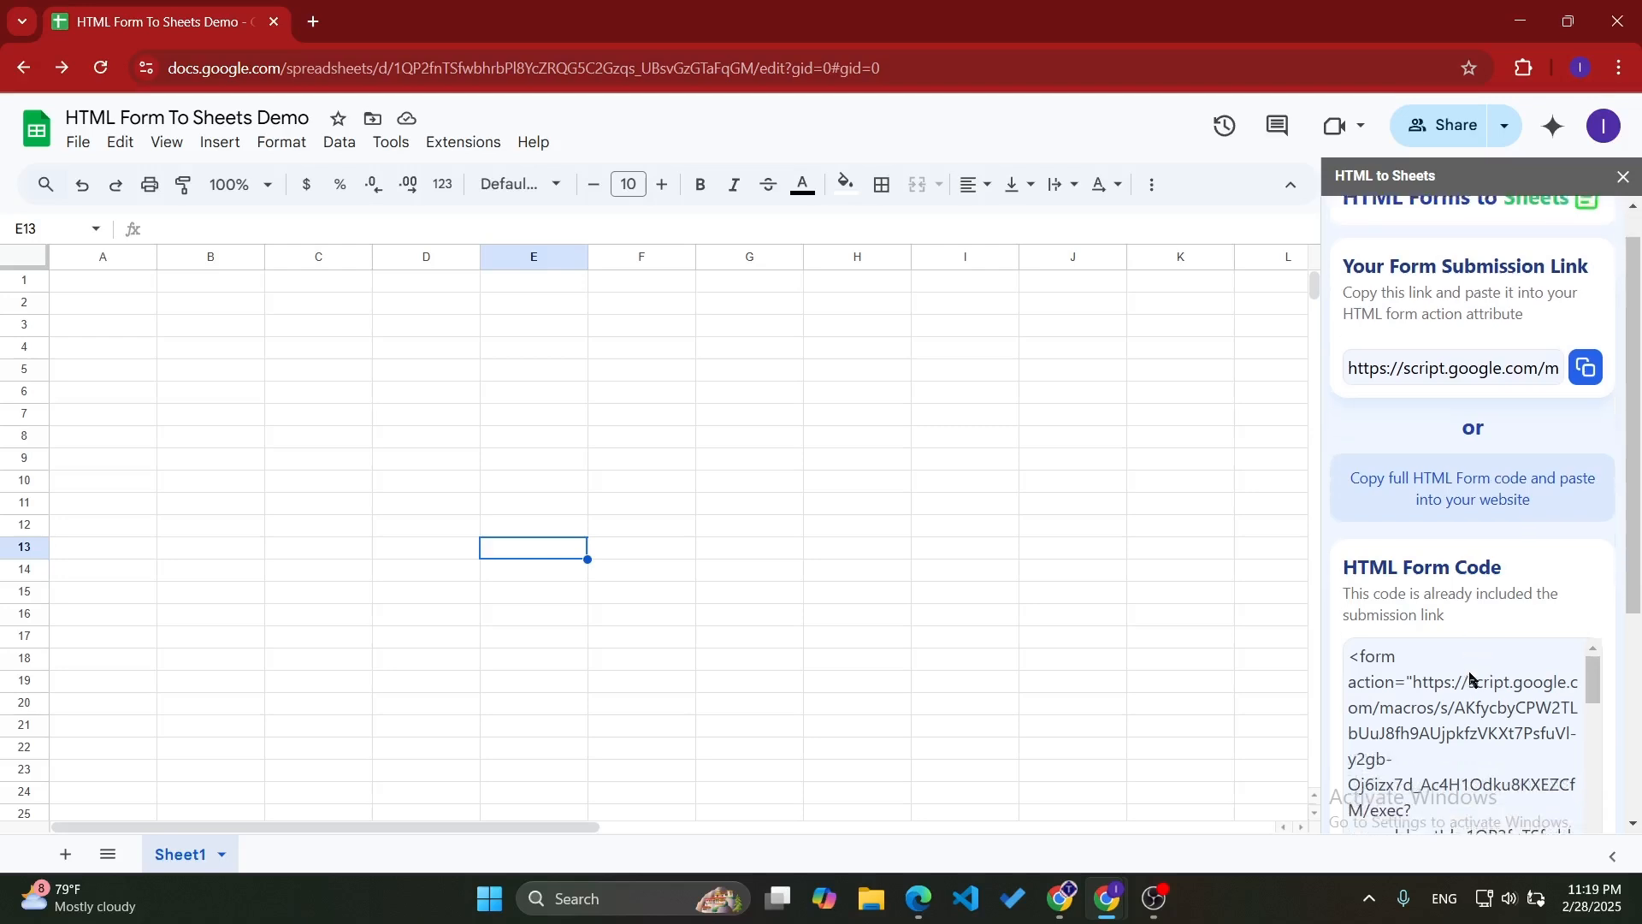
{"action": "scroll", "coordinate": [1471, 676], "scroll_direction": "down", "scroll_amount": 3}
{"action": "scroll", "coordinate": [1474, 568], "scroll_direction": "up", "scroll_amount": 3}
{"action": "scroll", "coordinate": [1480, 534], "scroll_direction": "down", "scroll_amount": 1}
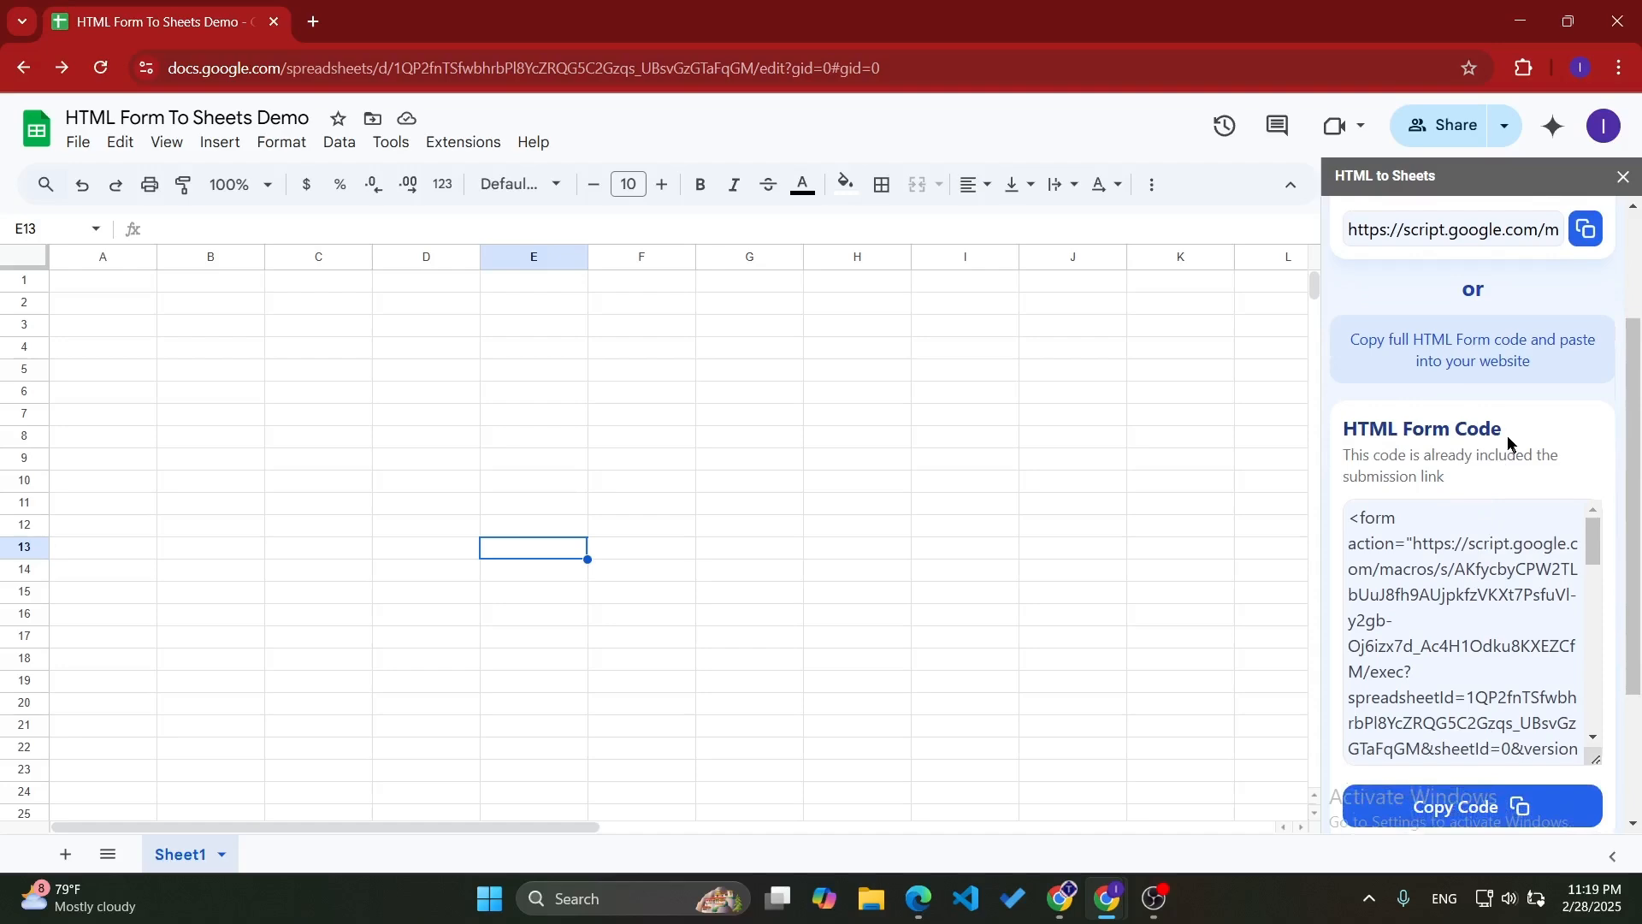
{"action": "scroll", "coordinate": [1524, 616], "scroll_direction": "down", "scroll_amount": 2}
{"action": "scroll", "coordinate": [1524, 616], "scroll_direction": "up", "scroll_amount": 2}
{"action": "scroll", "coordinate": [1489, 408], "scroll_direction": "up", "scroll_amount": 2}
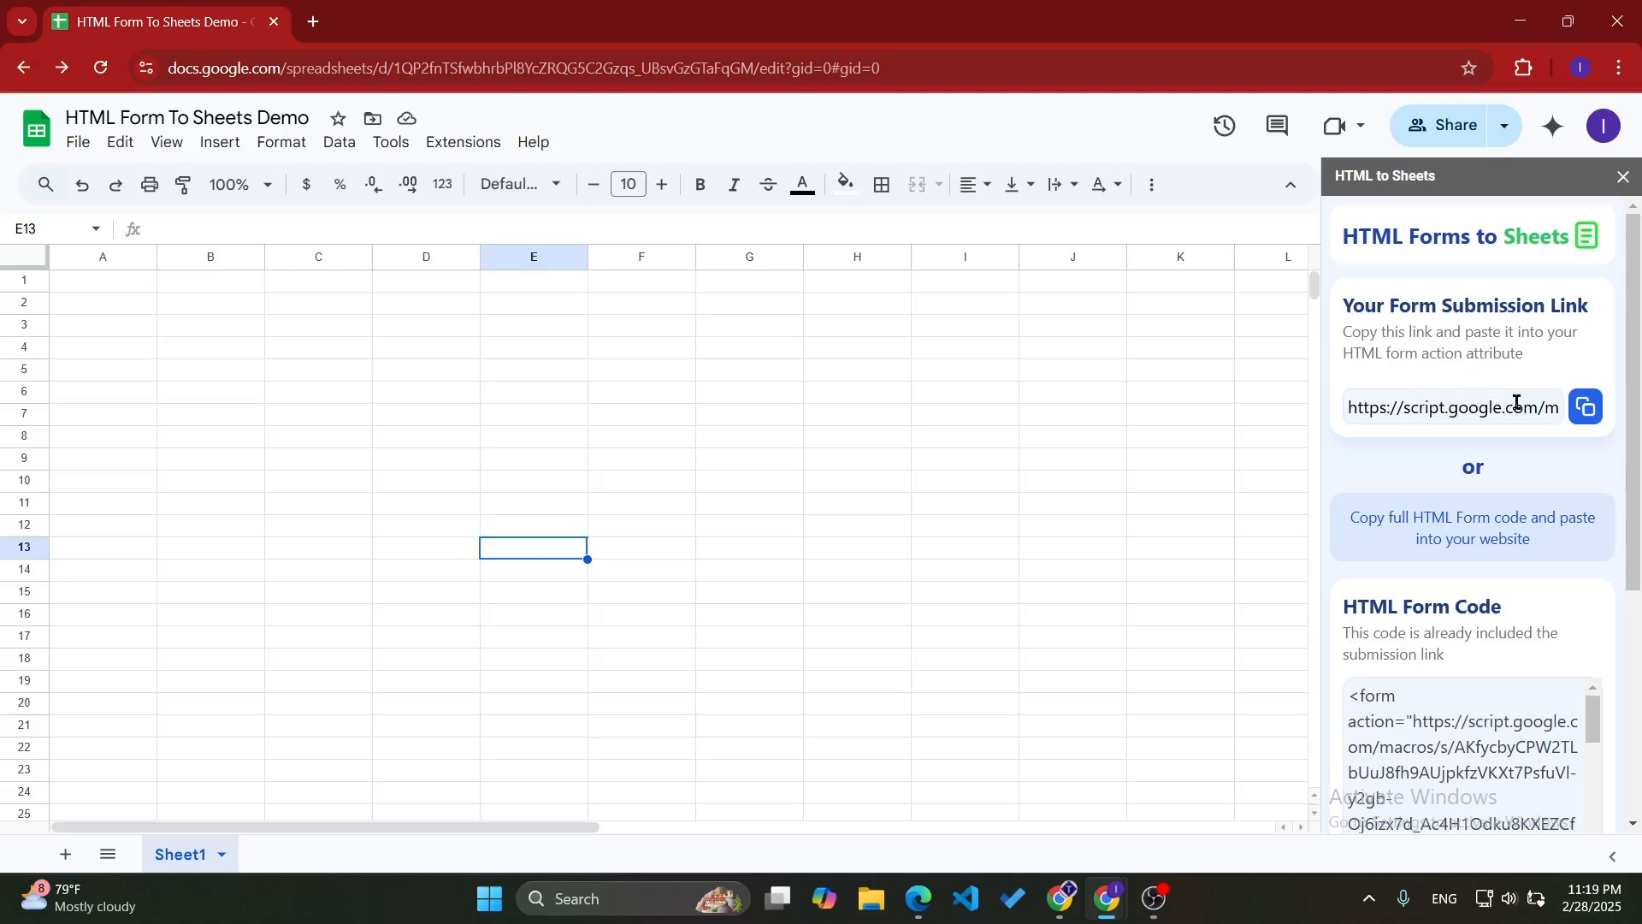
{"action": "scroll", "coordinate": [1472, 499], "scroll_direction": "down", "scroll_amount": 3}
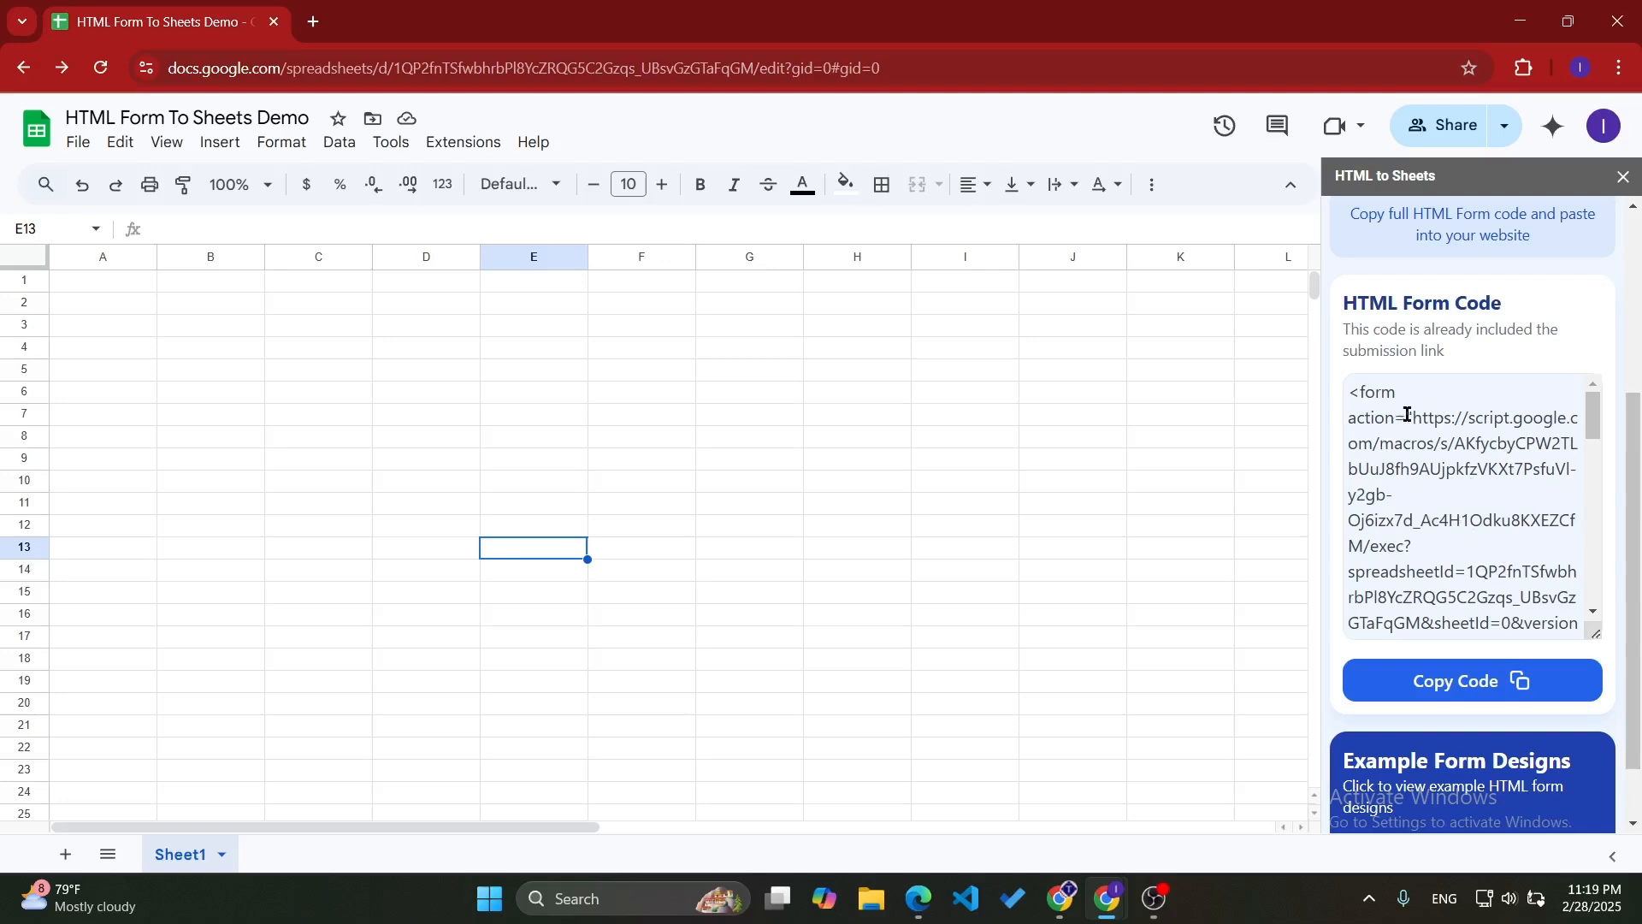
- Examine the action URL and the post method attribute in the add-on's HTML form code
{"action": "mouse_move", "coordinate": [1411, 417]}
{"action": "left_mouse_down"}
{"action": "mouse_move", "coordinate": [1531, 469]}
{"action": "mouse_move", "coordinate": [1398, 544]}
{"action": "mouse_move", "coordinate": [1386, 598]}
{"action": "mouse_move", "coordinate": [1339, 513]}
{"action": "mouse_move", "coordinate": [1332, 347]}
{"action": "mouse_move", "coordinate": [1410, 419]}
{"action": "left_mouse_up"}
{"action": "scroll", "coordinate": [1387, 602], "scroll_direction": "down", "scroll_amount": 1}
{"action": "scroll", "coordinate": [1355, 430], "scroll_direction": "down", "scroll_amount": 4}
{"action": "scroll", "coordinate": [1354, 430], "scroll_direction": "up", "scroll_amount": 3}
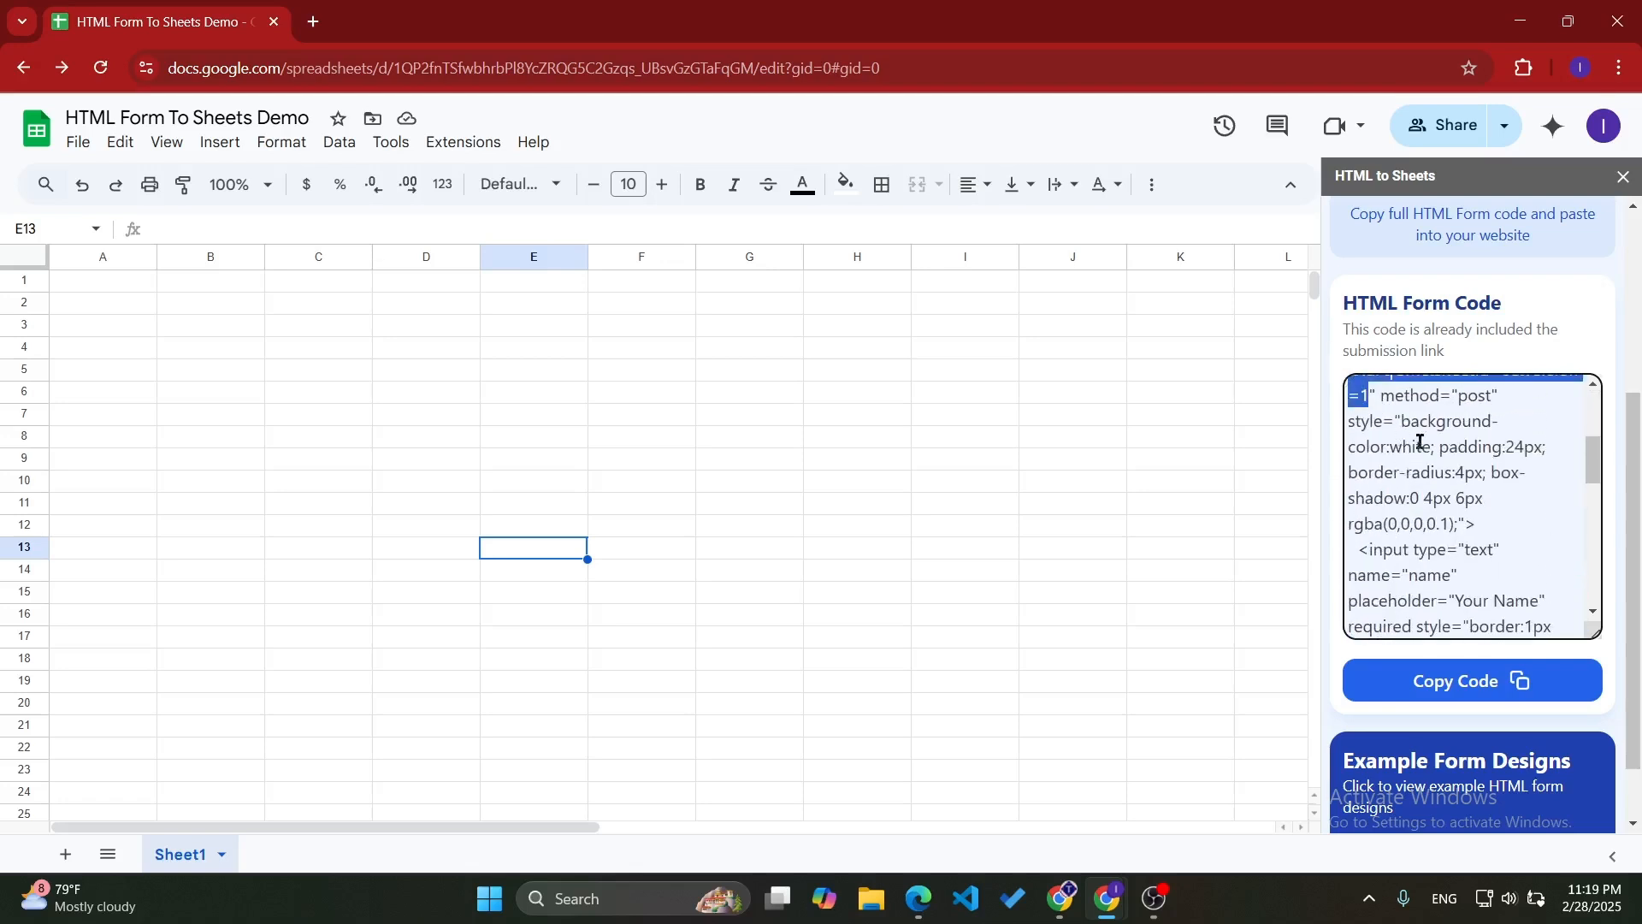
{"action": "left_click_drag", "start_coordinate": [1390, 419], "coordinate": [1493, 419]}
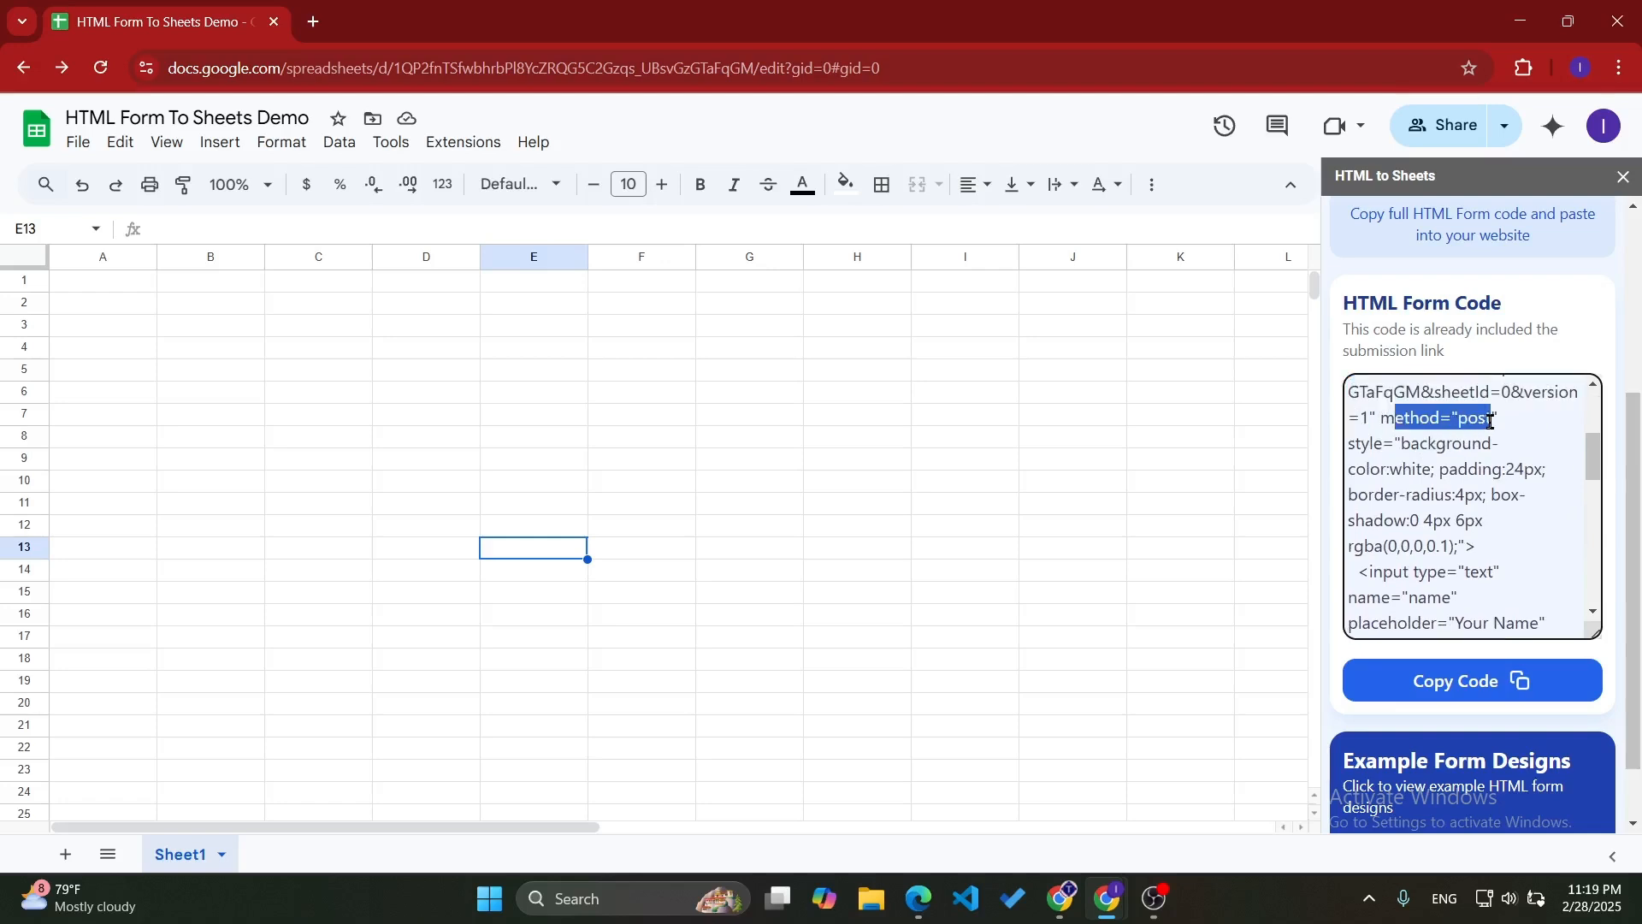
{"action": "scroll", "coordinate": [1451, 497], "scroll_direction": "up", "scroll_amount": 3}
{"action": "scroll", "coordinate": [1451, 497], "scroll_direction": "up", "scroll_amount": 3}
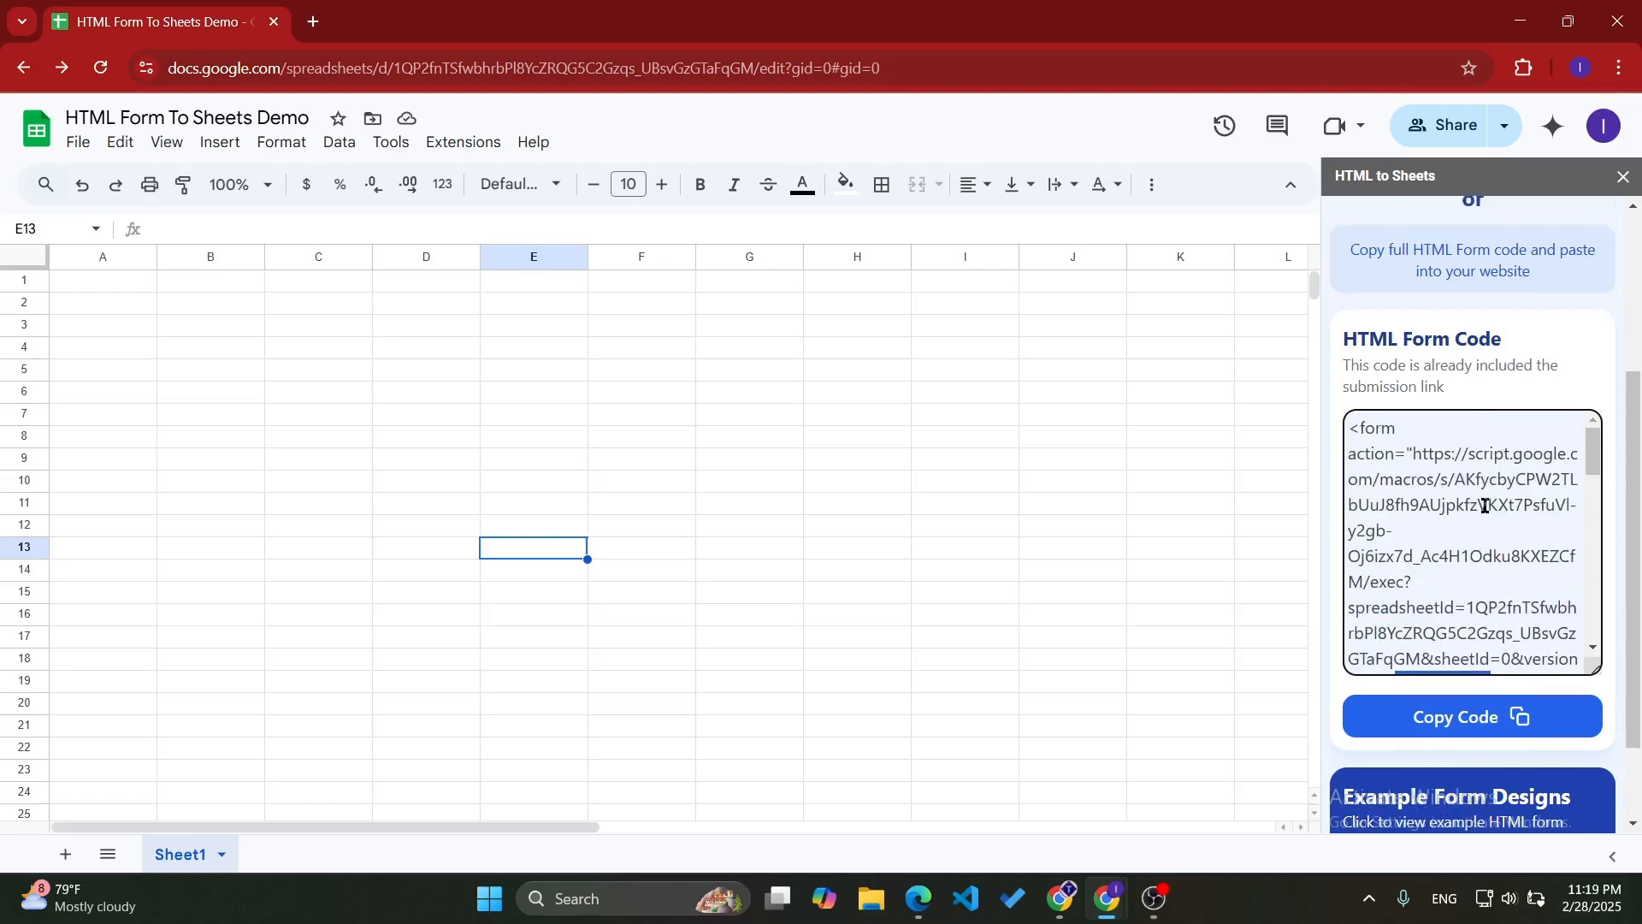
- Copy the full HTML form code from the add-on's sidebar
{"action": "scroll", "coordinate": [1493, 353], "scroll_direction": "up", "scroll_amount": 3}
{"action": "scroll", "coordinate": [1532, 404], "scroll_direction": "down", "scroll_amount": 3}
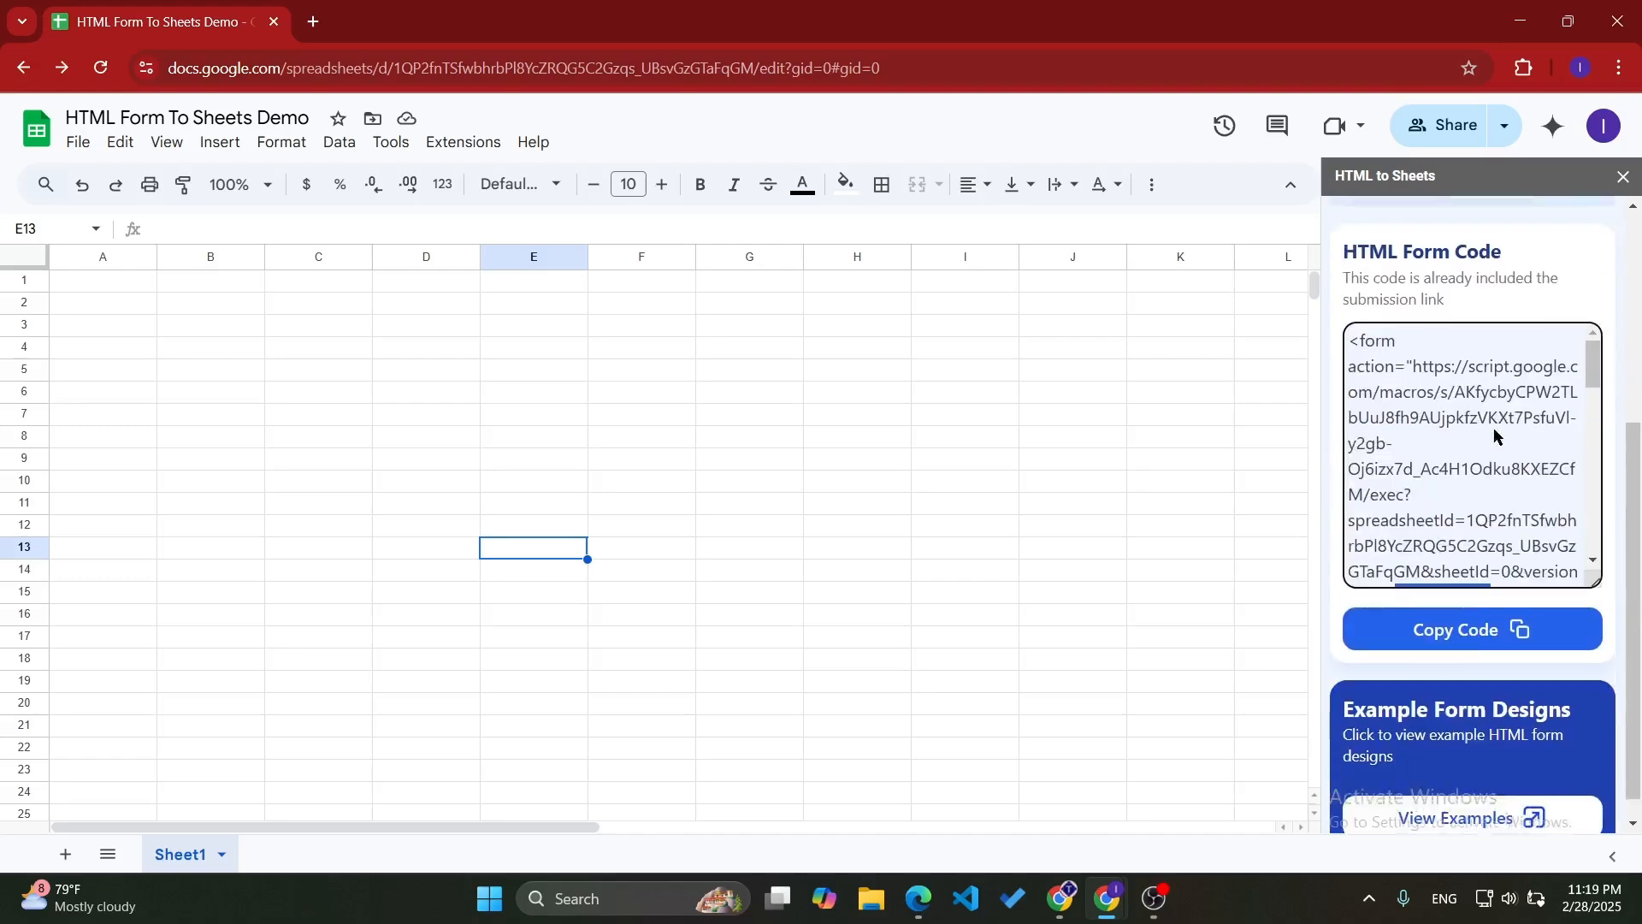
{"action": "scroll", "coordinate": [1531, 405], "scroll_direction": "up", "scroll_amount": 4}
{"action": "scroll", "coordinate": [1505, 578], "scroll_direction": "down", "scroll_amount": 3}
{"action": "scroll", "coordinate": [1505, 579], "scroll_direction": "down", "scroll_amount": 2}
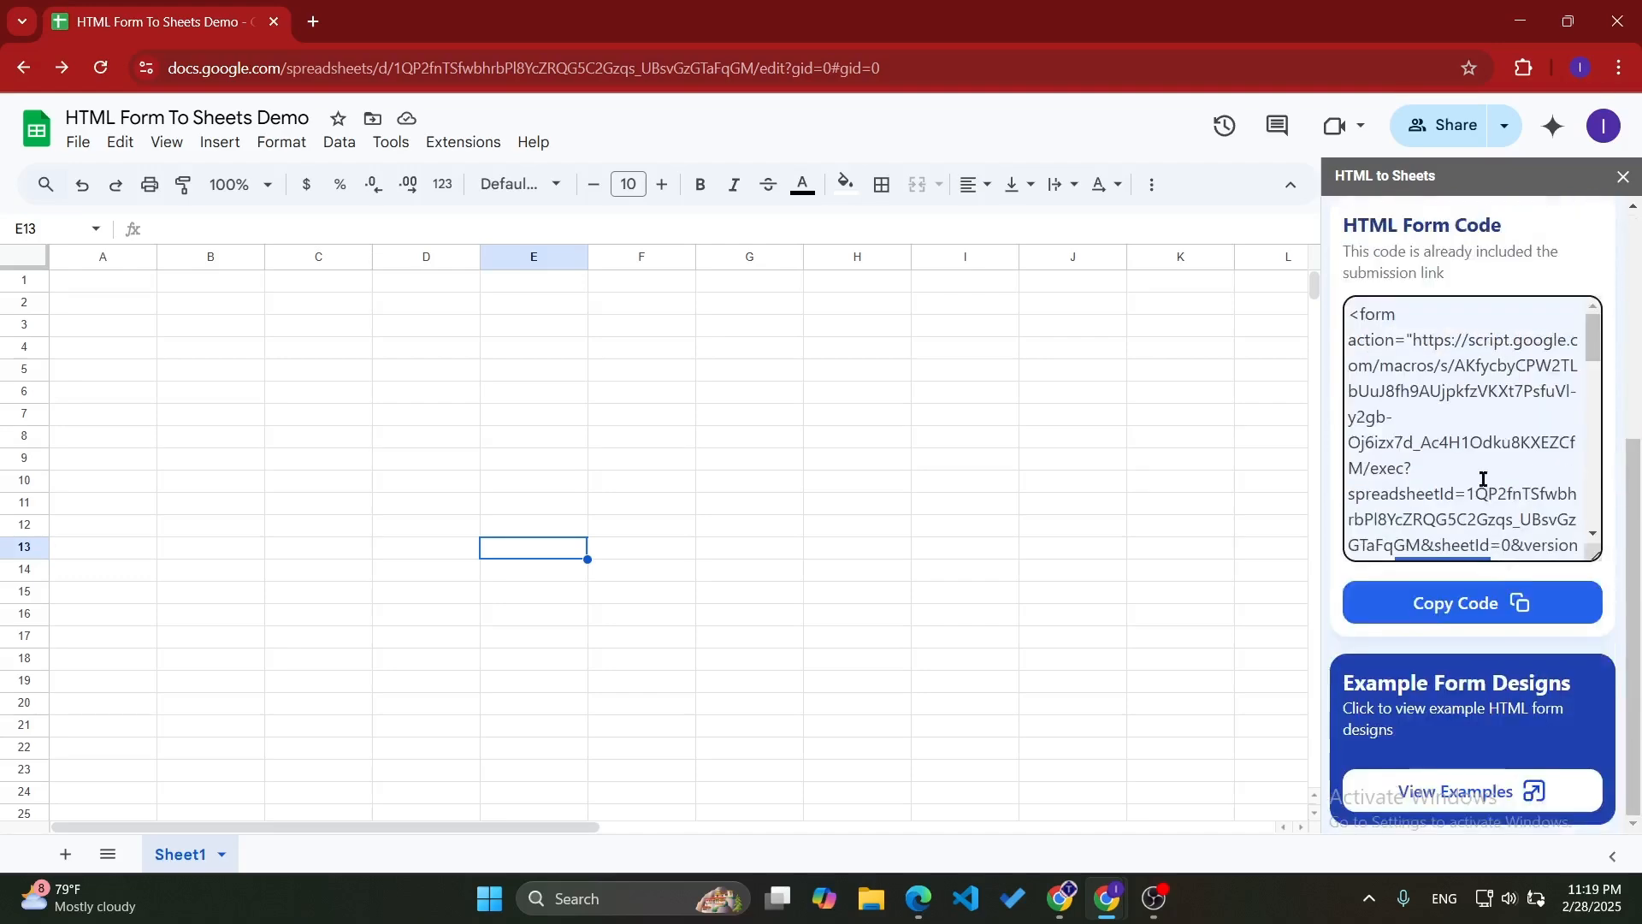
{"action": "left_click", "coordinate": [1472, 603]}
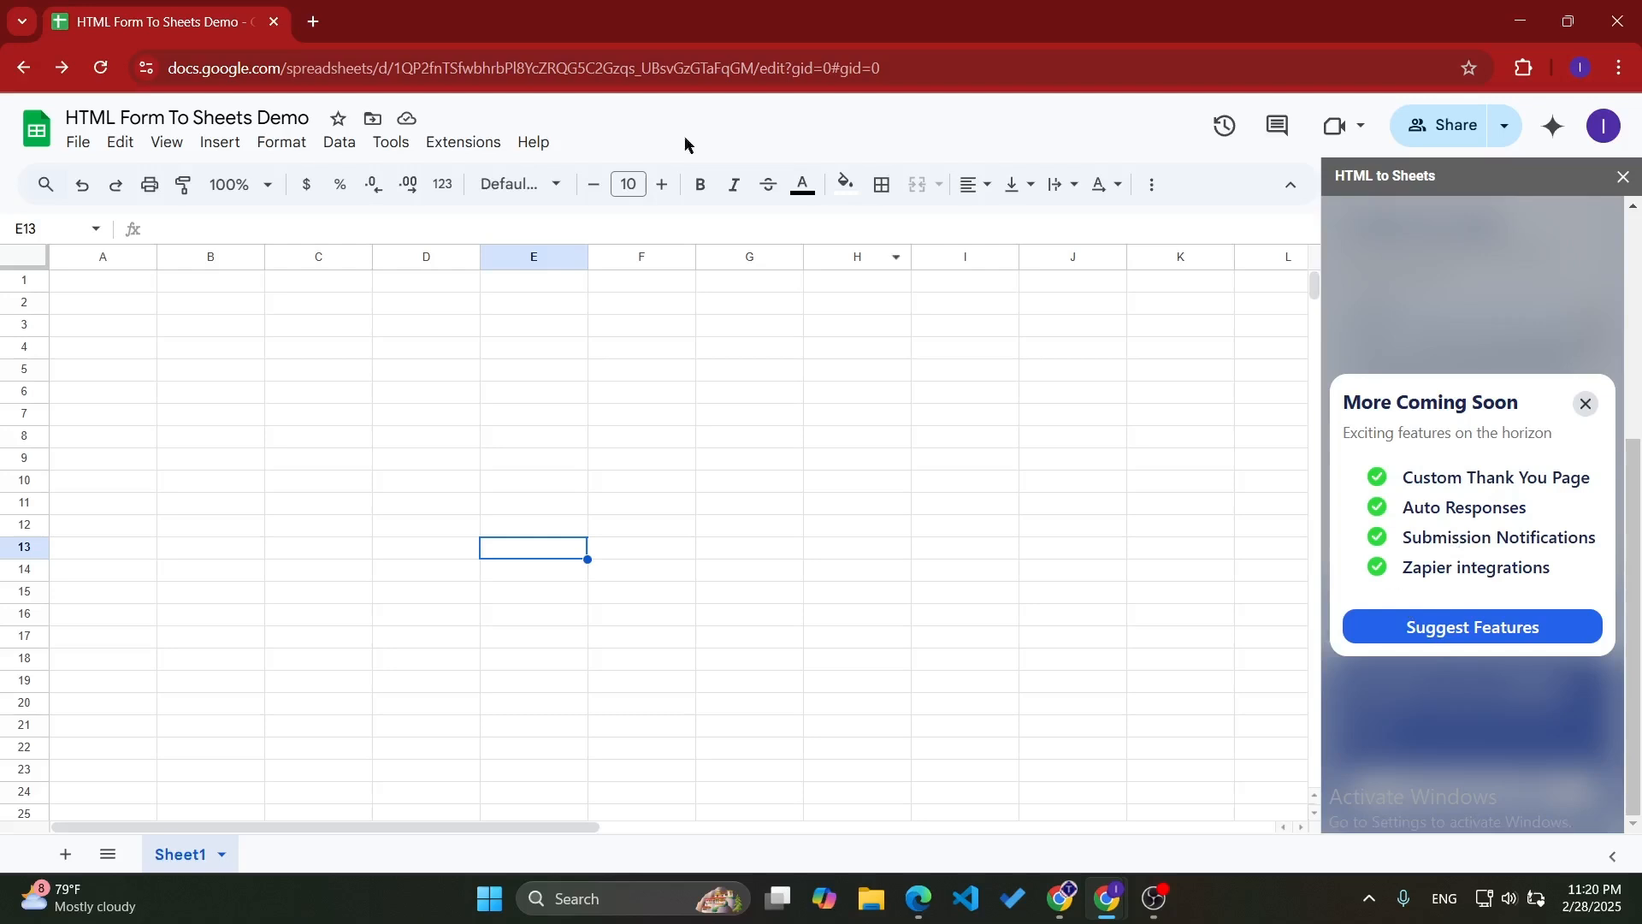
- Open a blank pen at codepen.io/pen in a new browser tab and stack its editors to the left of the preview
{"action": "left_click", "coordinate": [313, 23]}
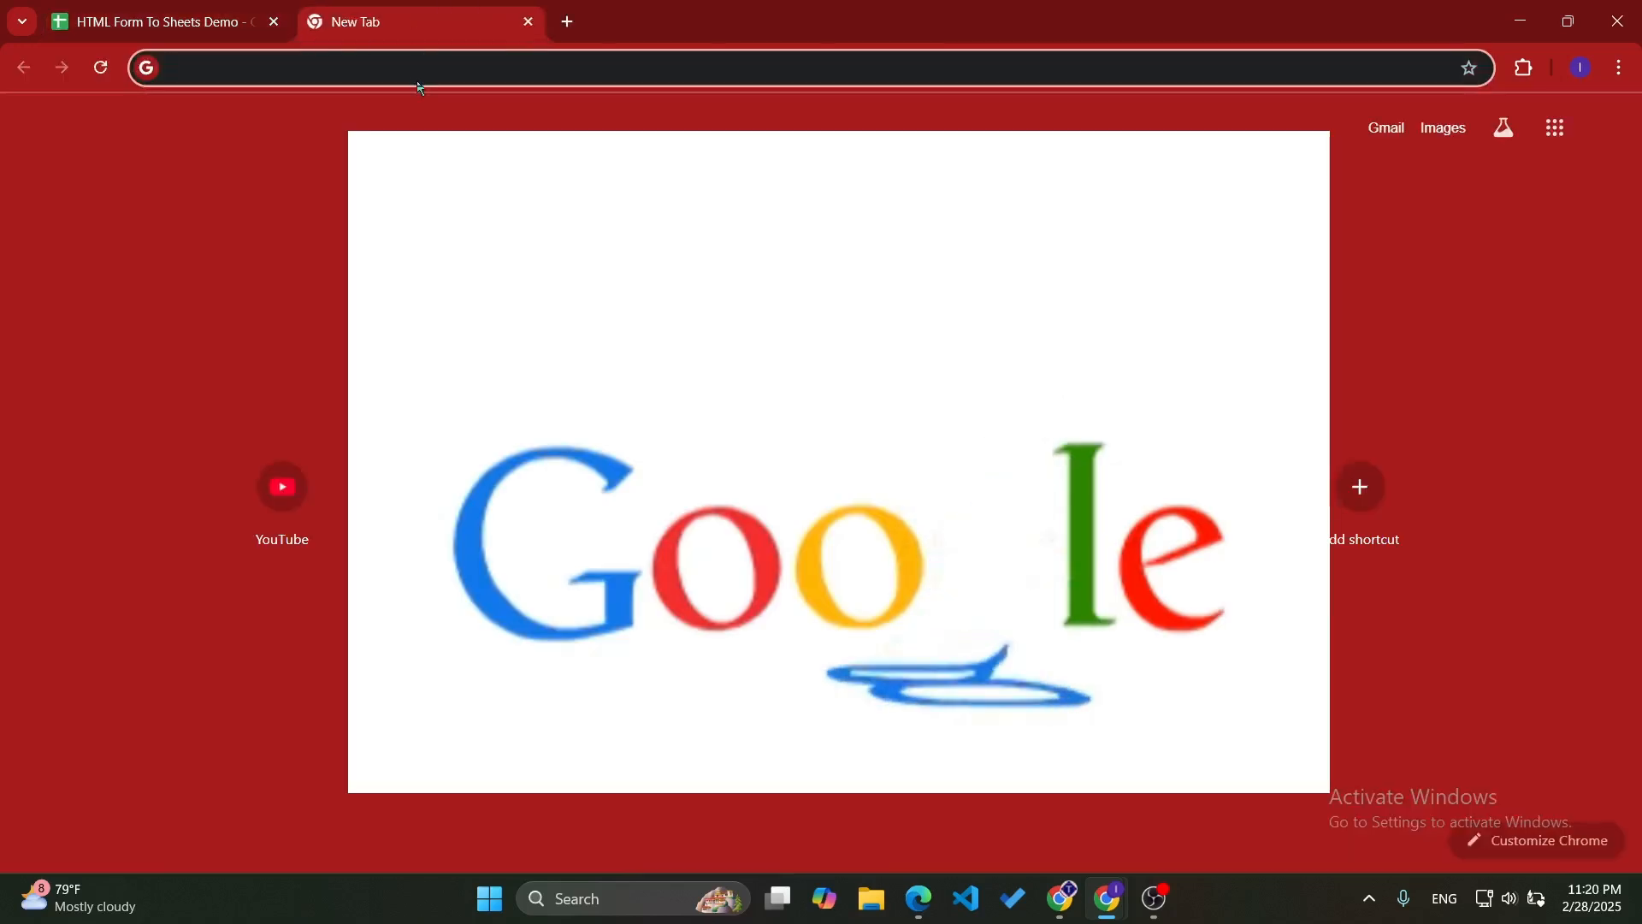
{"action": "left_click", "coordinate": [417, 70]}
{"action": "type", "text": "codepen.io"}
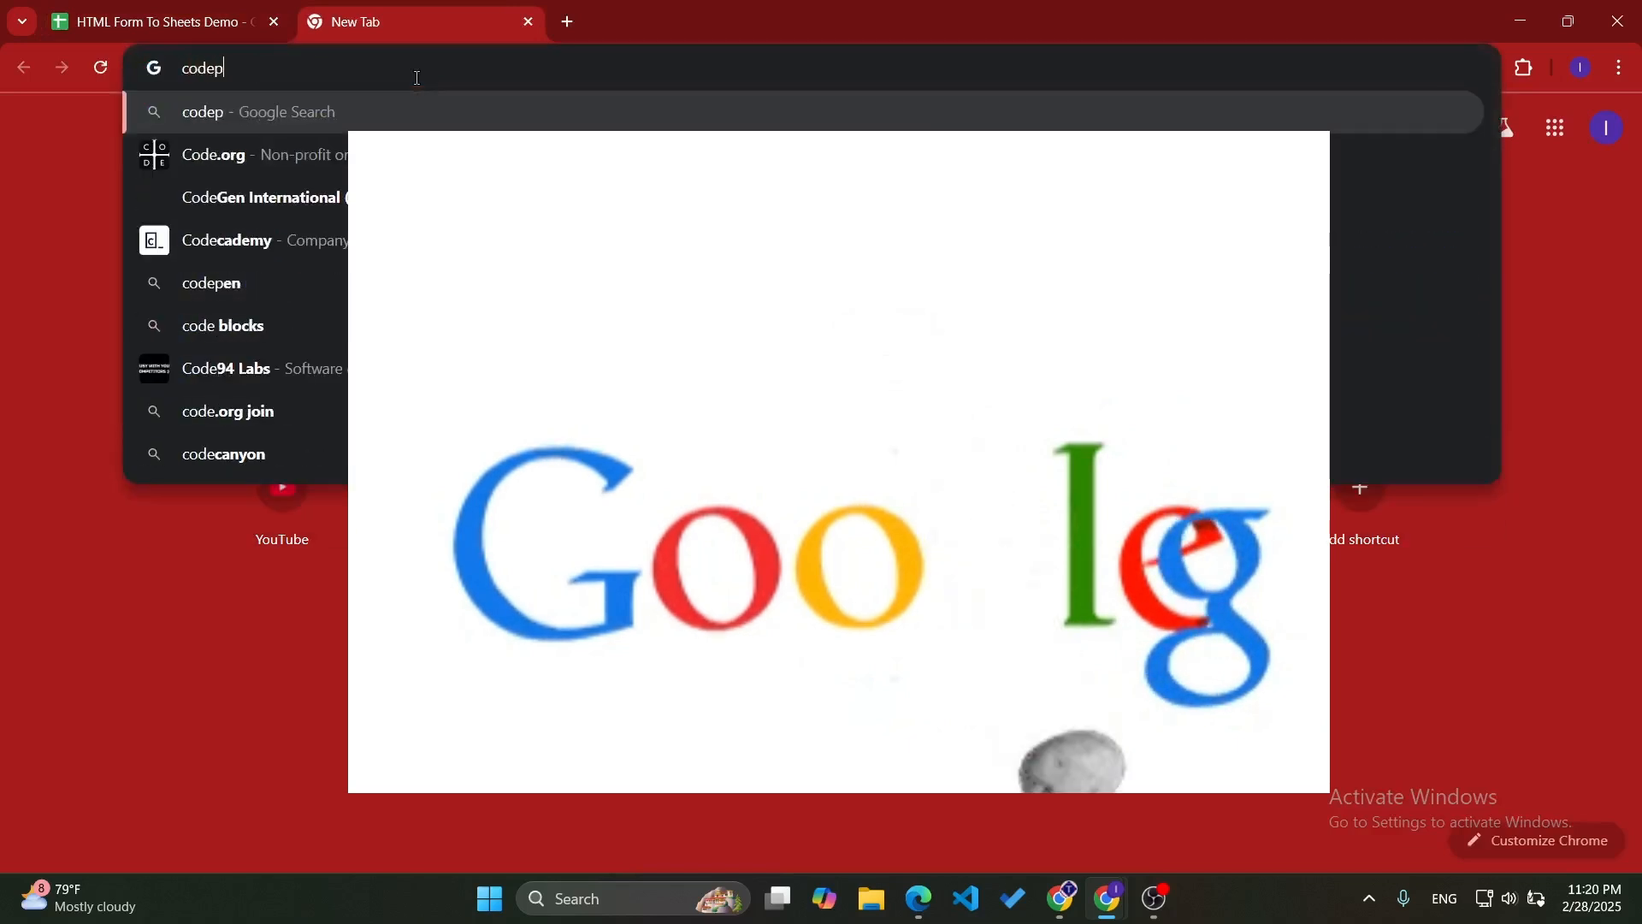
{"action": "type", "text": "/pen"}
{"action": "key", "text": "Return"}
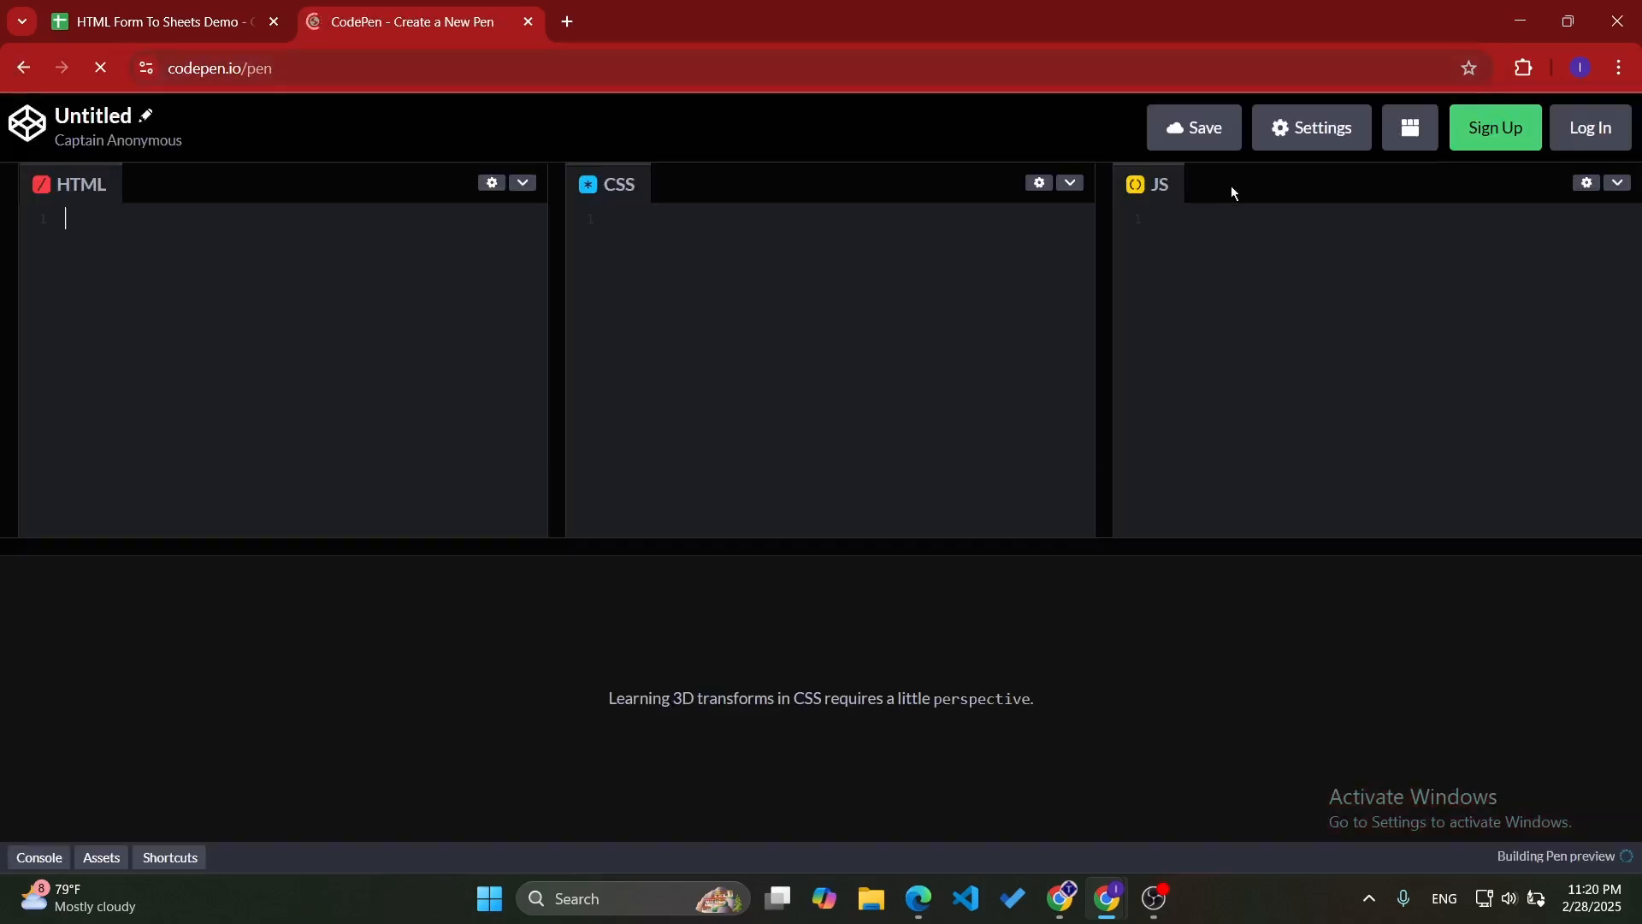
{"action": "left_click", "coordinate": [1402, 136]}
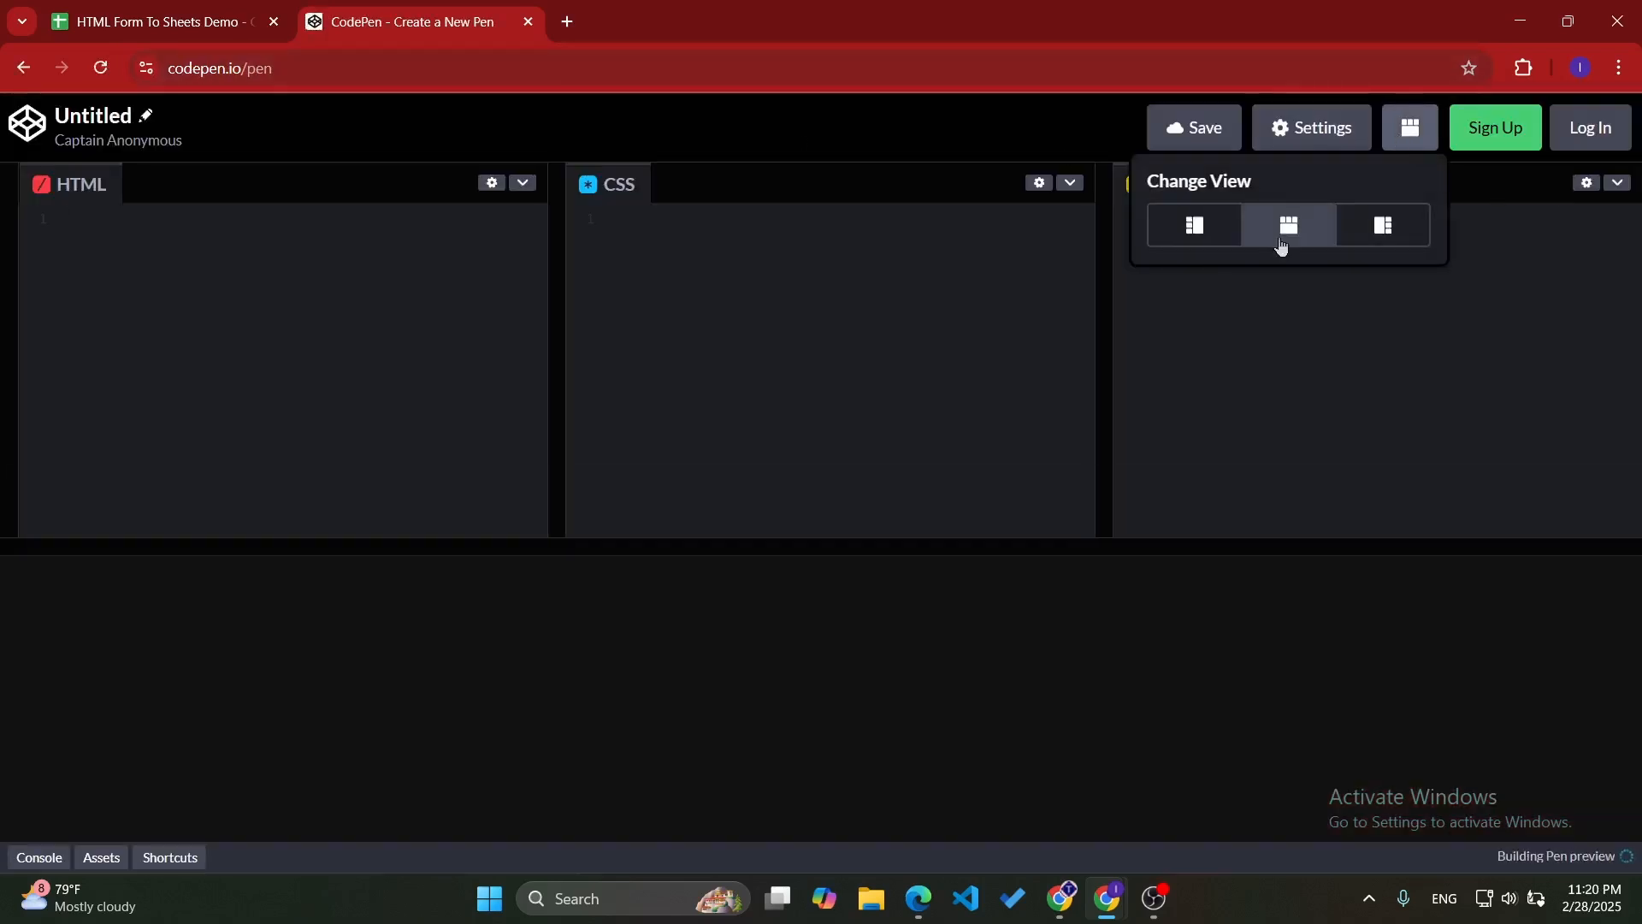
{"action": "left_click", "coordinate": [1174, 244]}
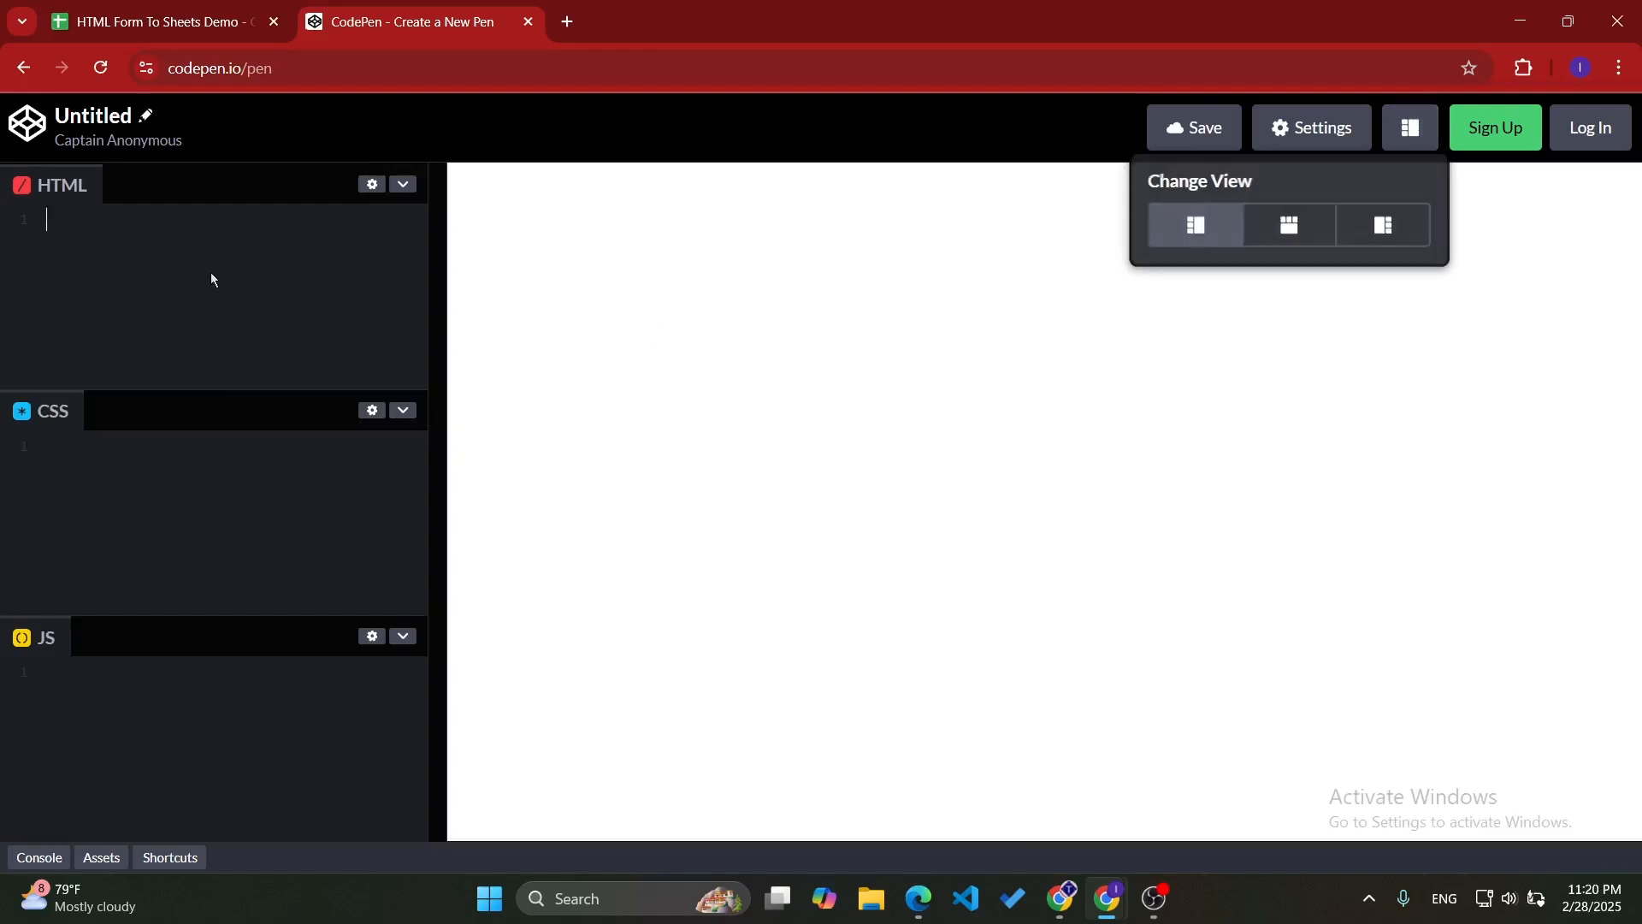
- Paste the copied form code into the pen's HTML editor and fill in a sample name and e-mail in the previewed form
{"action": "key", "text": "ctrl+v"}
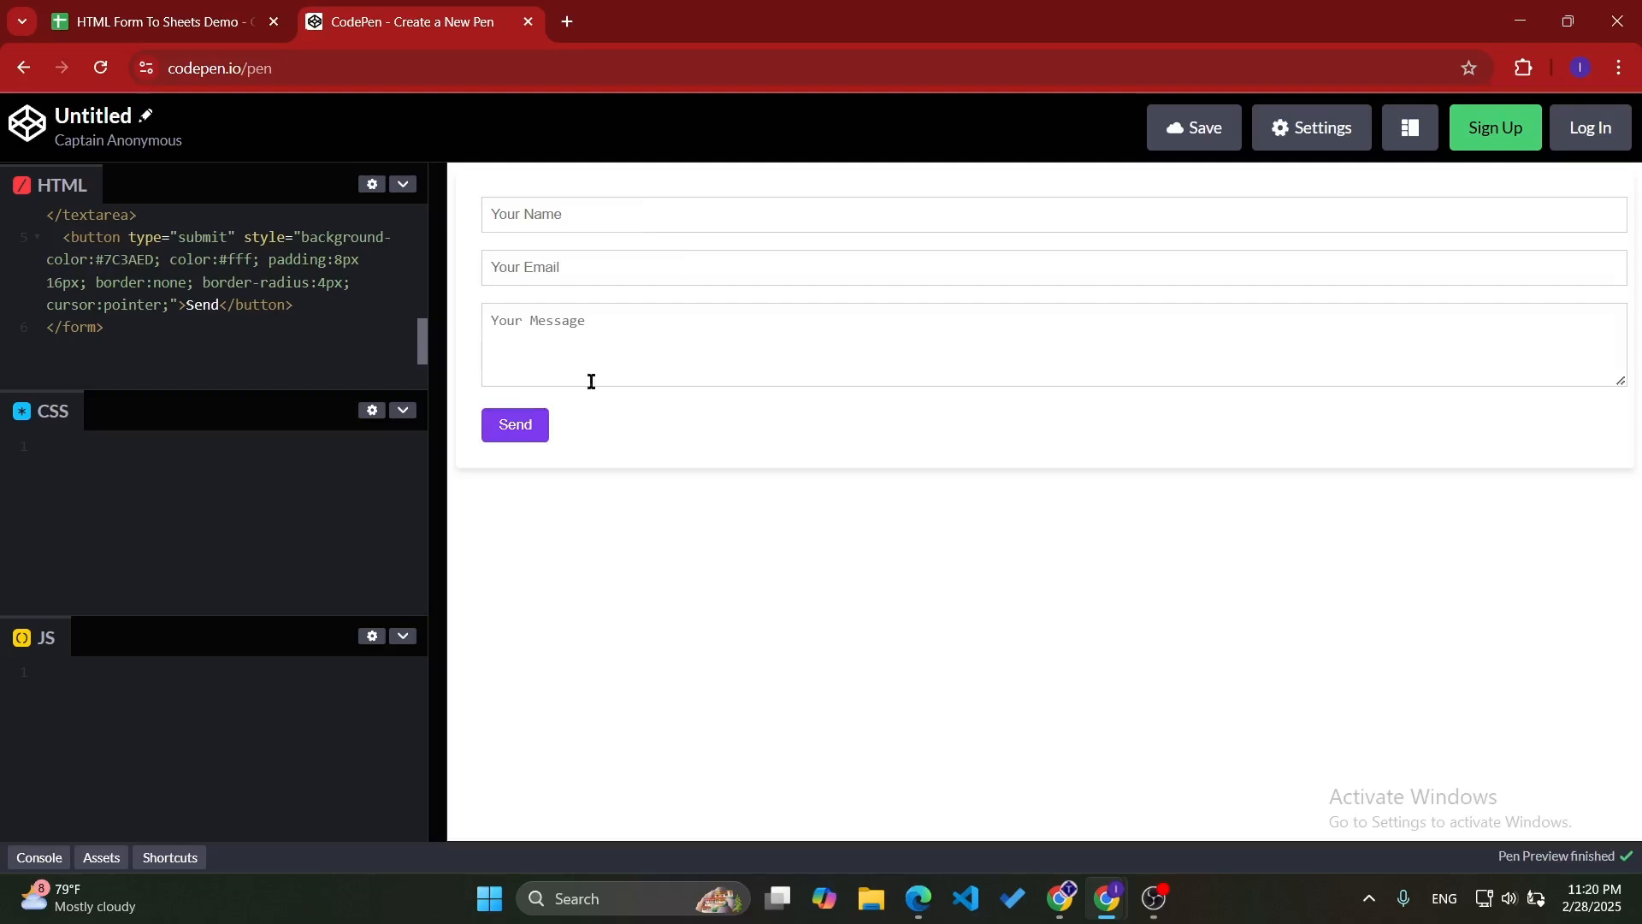
{"action": "left_click", "coordinate": [554, 216]}
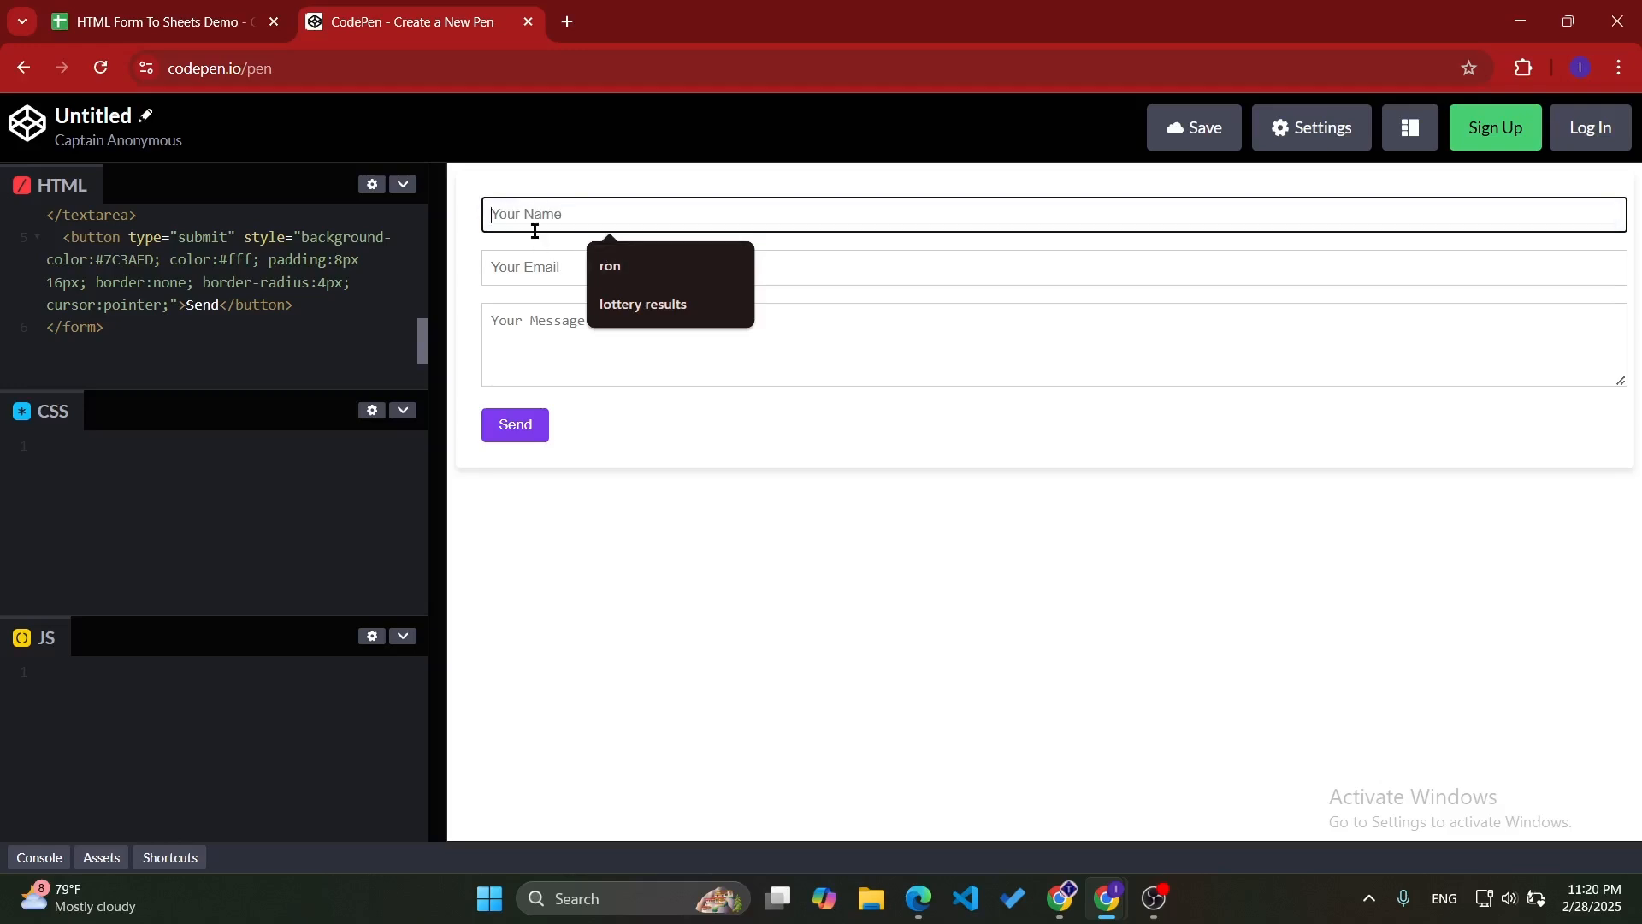
{"action": "type", "text": "John Doe"}
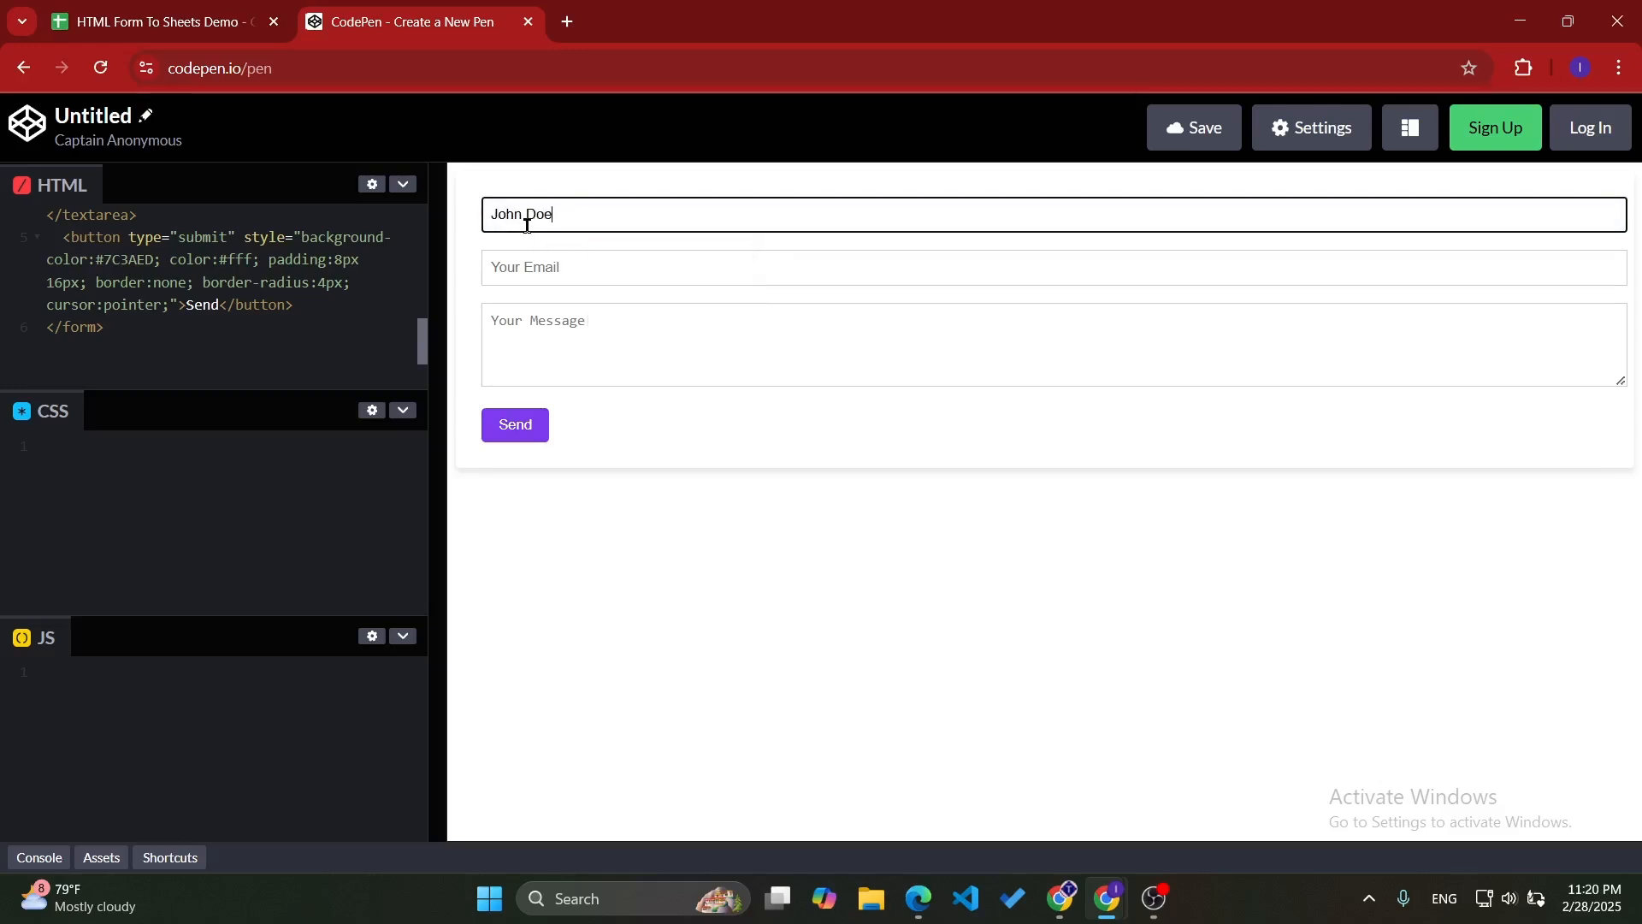
{"action": "left_click", "coordinate": [531, 268]}
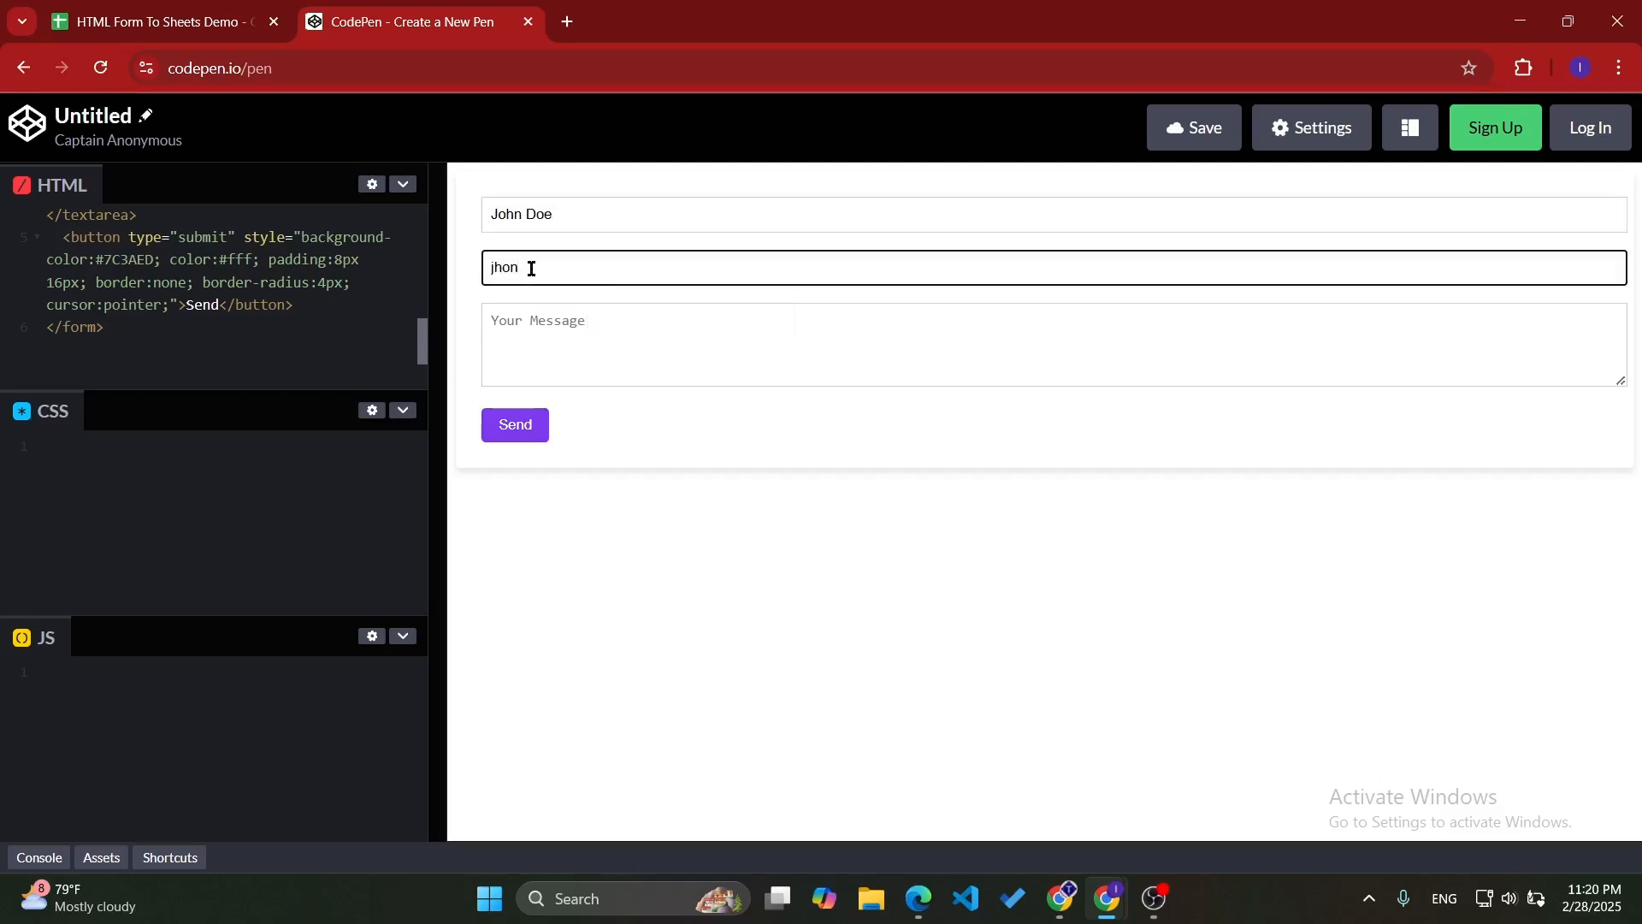
- Enter a message starting with "this is a testing message" in the previewed form and send it
{"action": "left_click", "coordinate": [562, 344]}
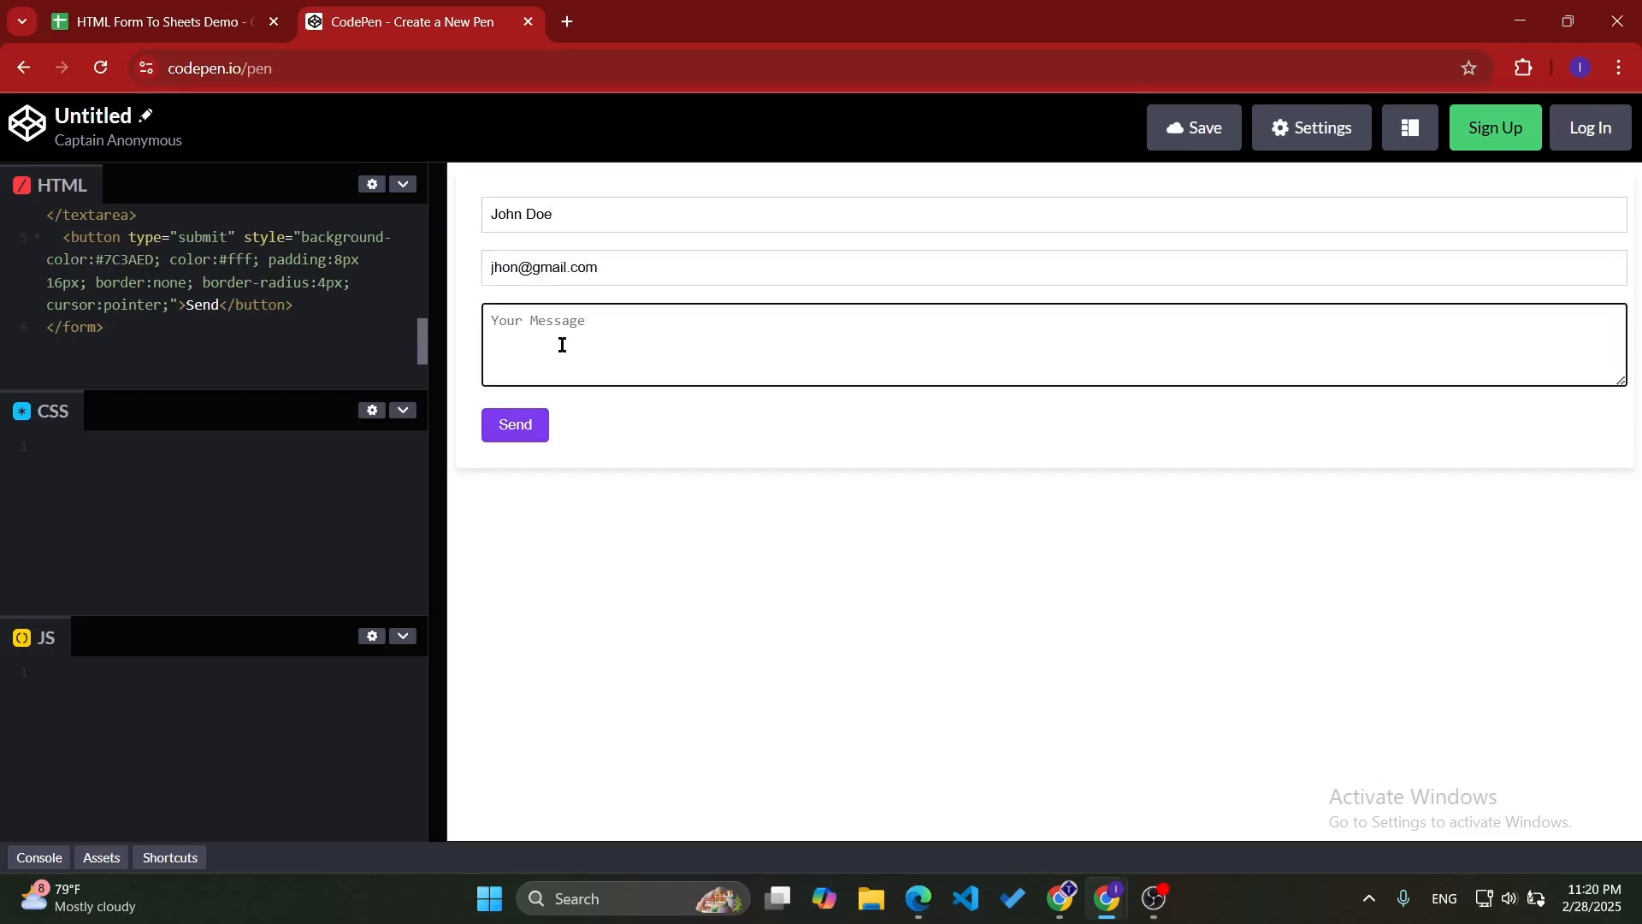
{"action": "type", "text": "thi"}
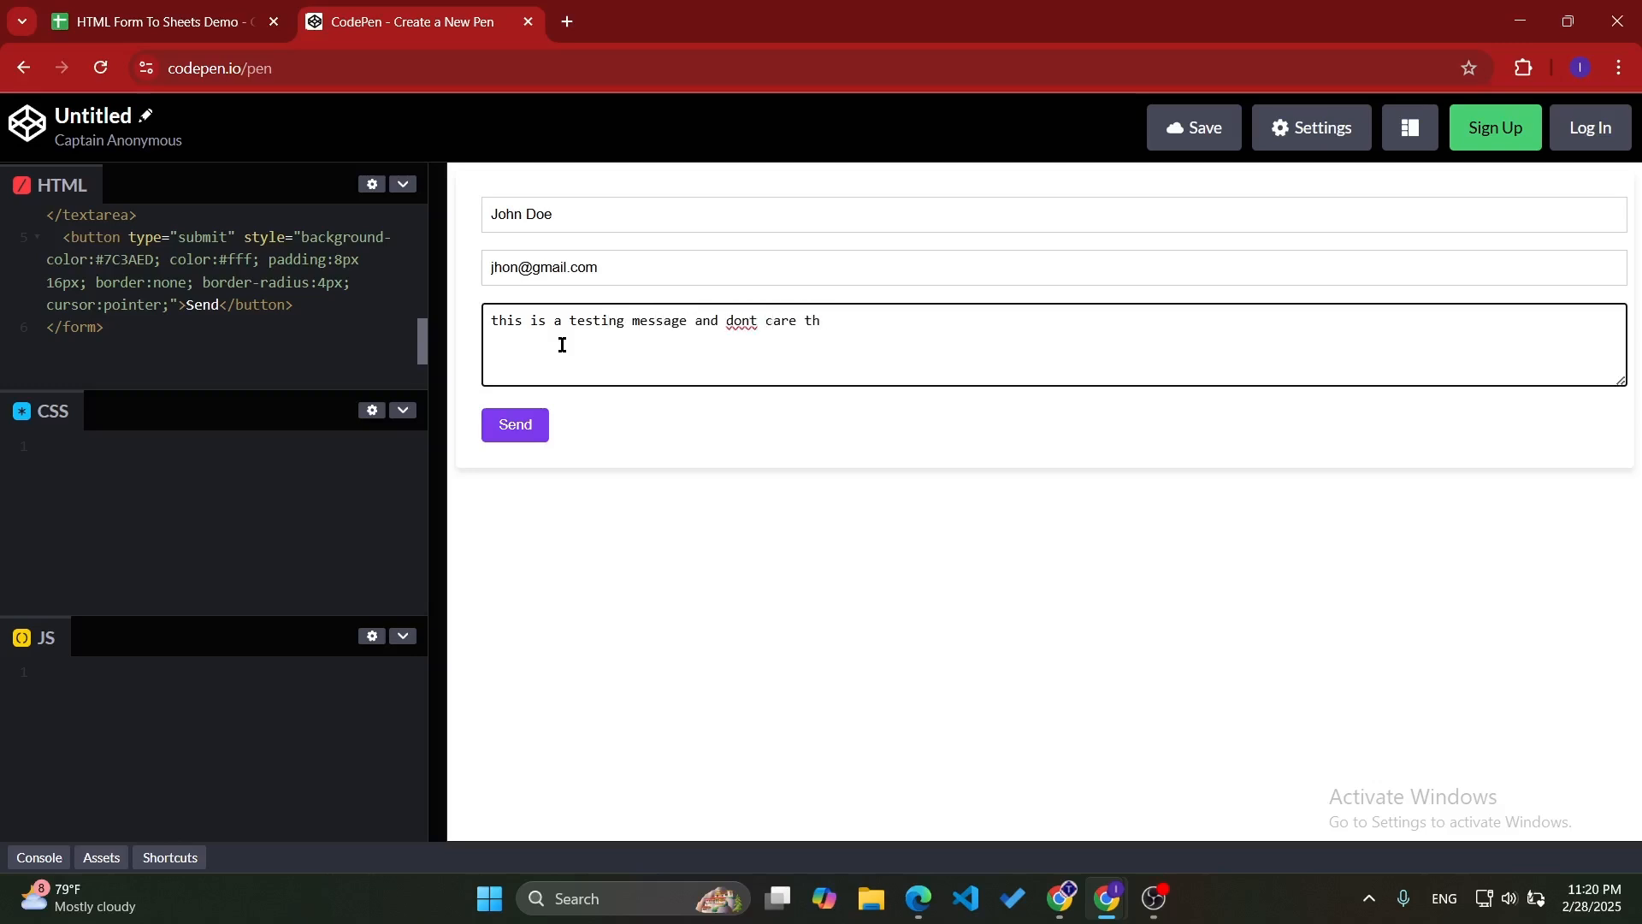
{"action": "left_click", "coordinate": [517, 427]}
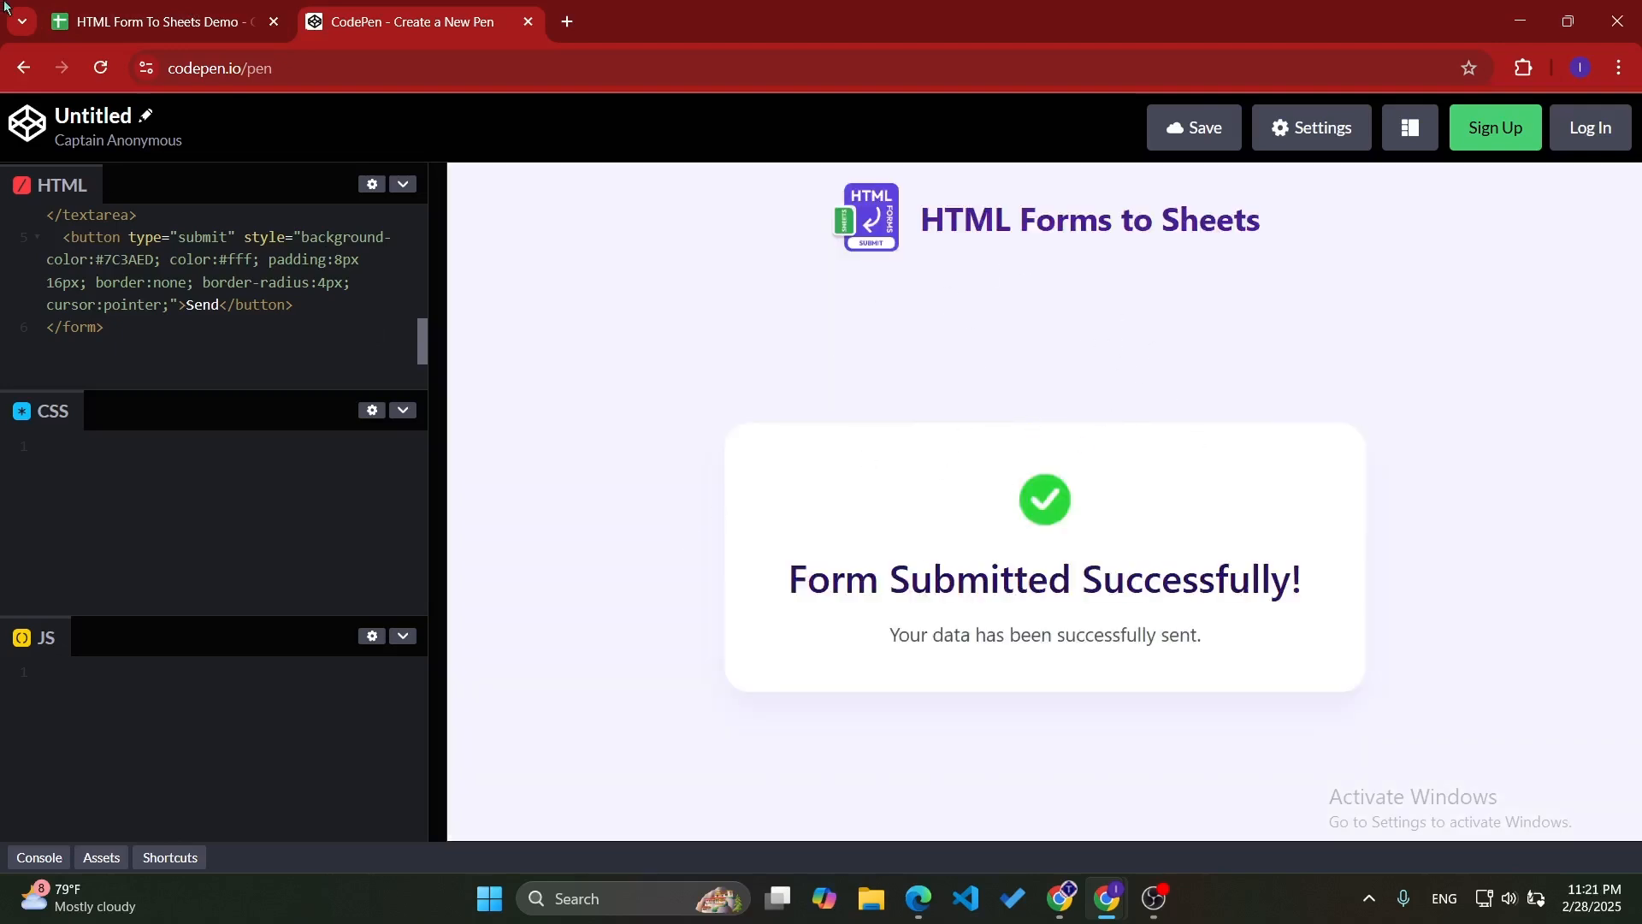
- Switch to the HTML Form To Sheets Demo spreadsheet and remove the bold formatting from the submitted response in A1:C1
{"action": "left_click", "coordinate": [168, 6]}
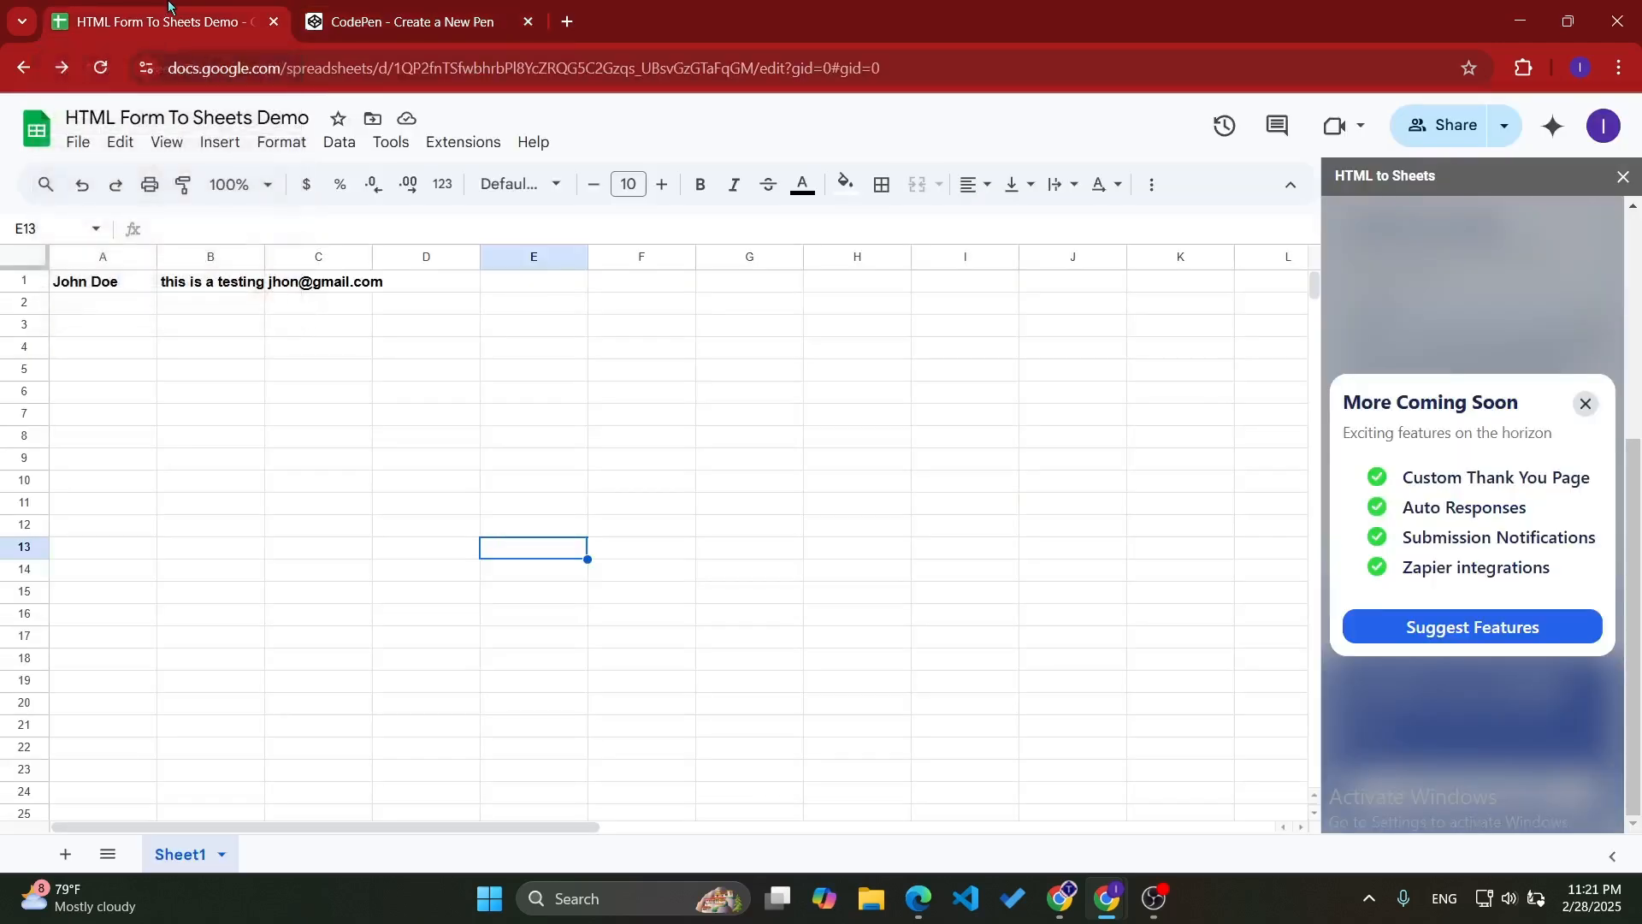
{"action": "left_click_drag", "start_coordinate": [80, 289], "coordinate": [318, 289]}
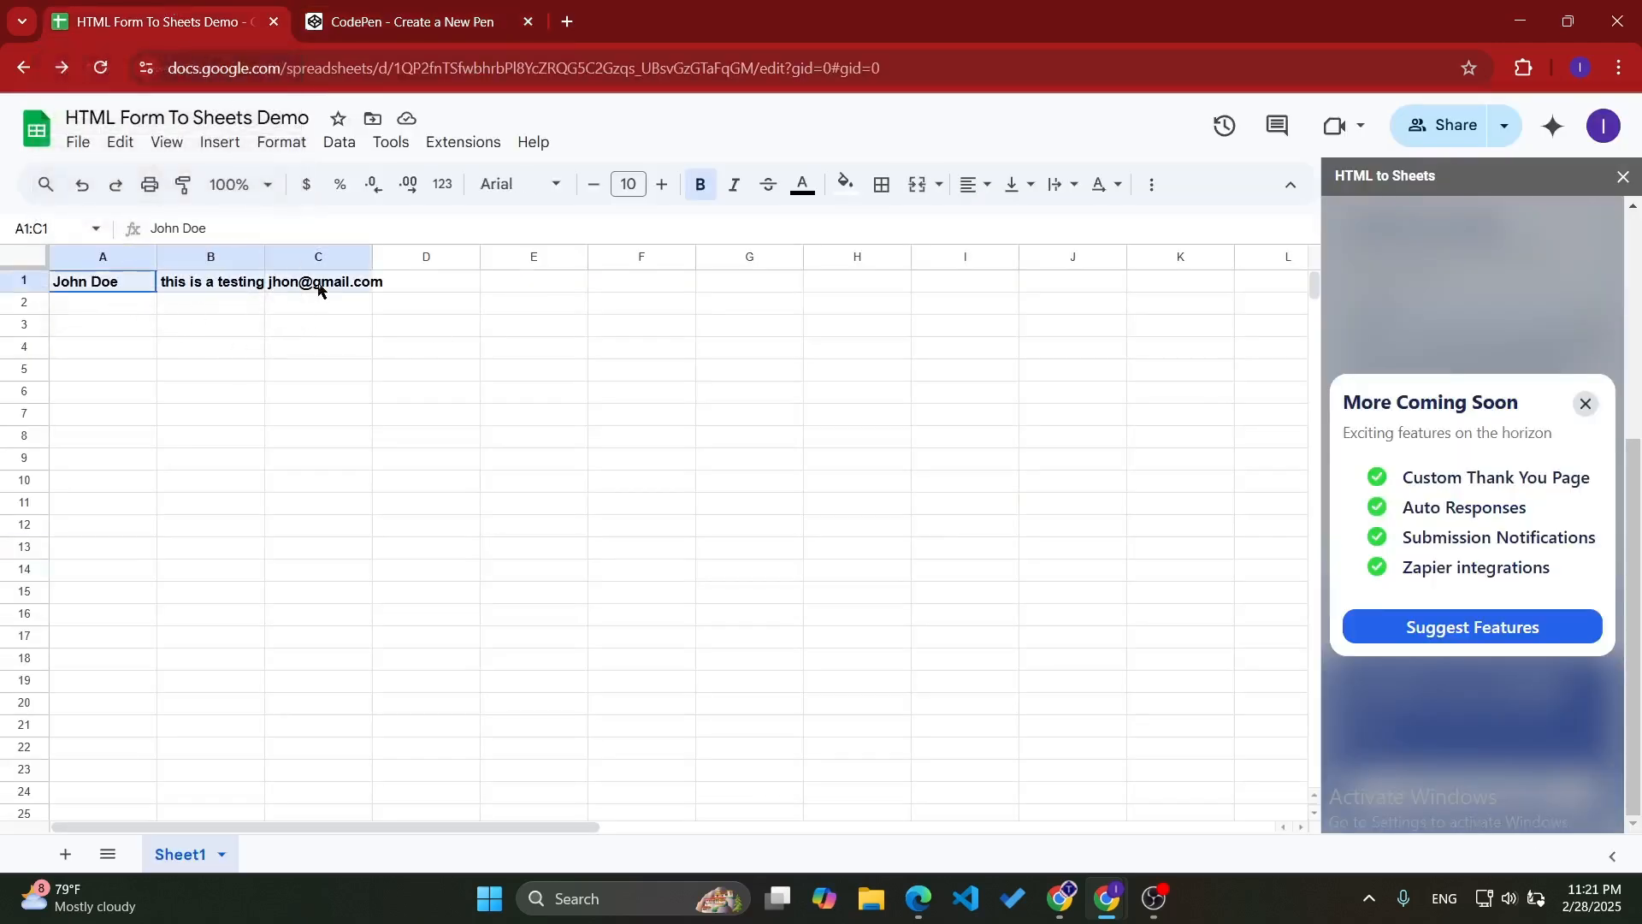
{"action": "left_click", "coordinate": [693, 195]}
- Insert one empty row above the submitted response in row 1
{"action": "left_click", "coordinate": [29, 279]}
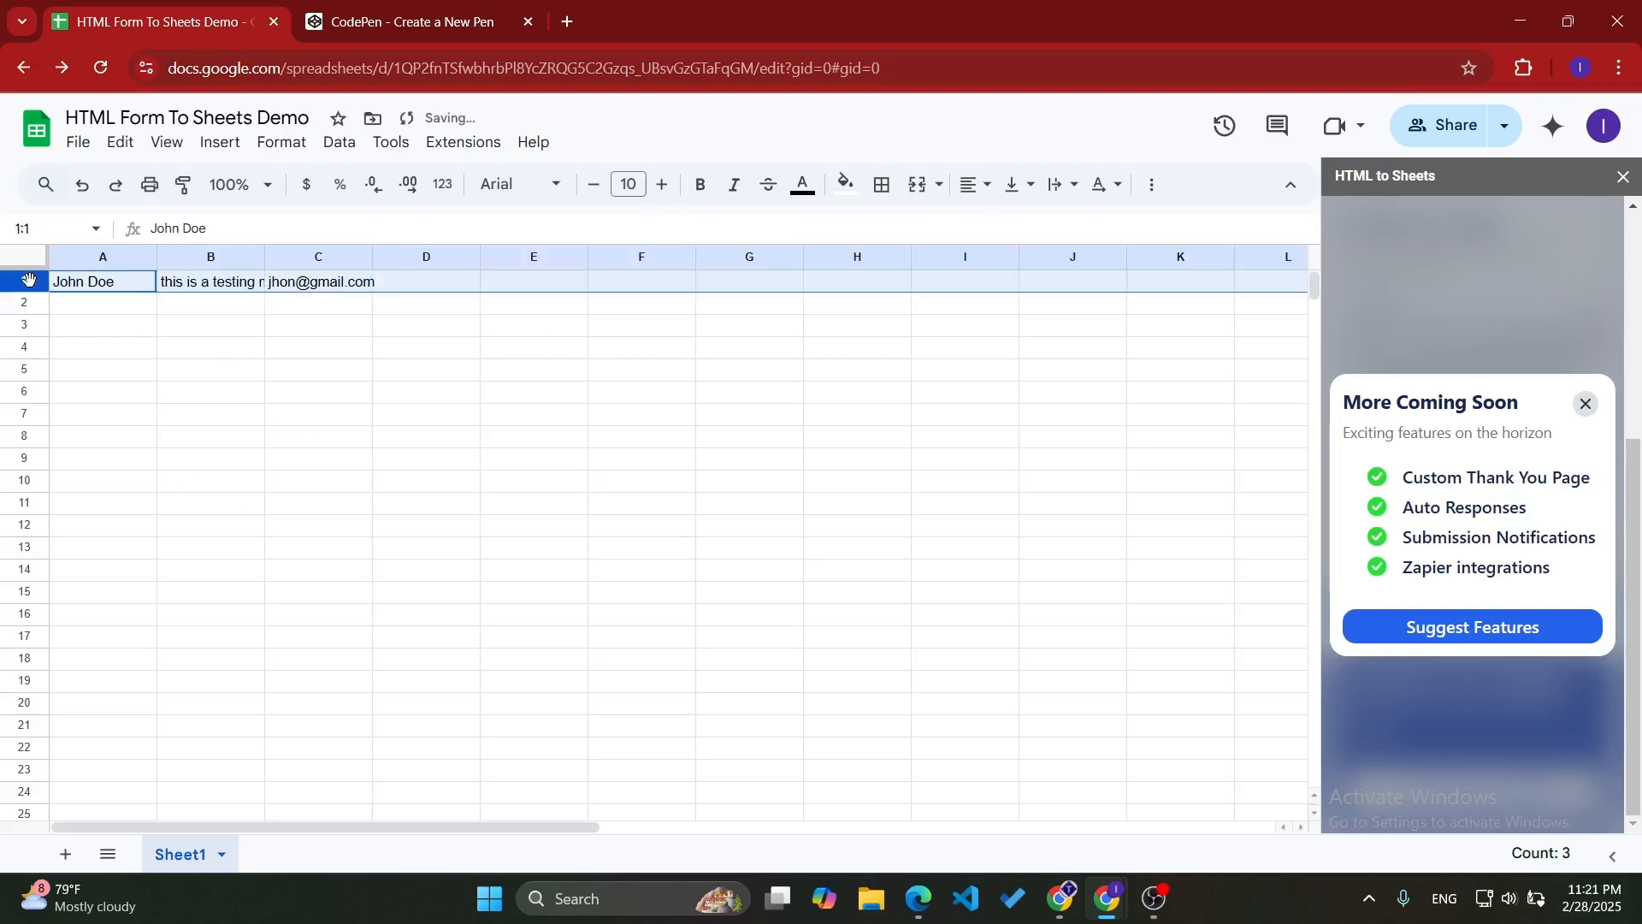
{"action": "right_click", "coordinate": [29, 279]}
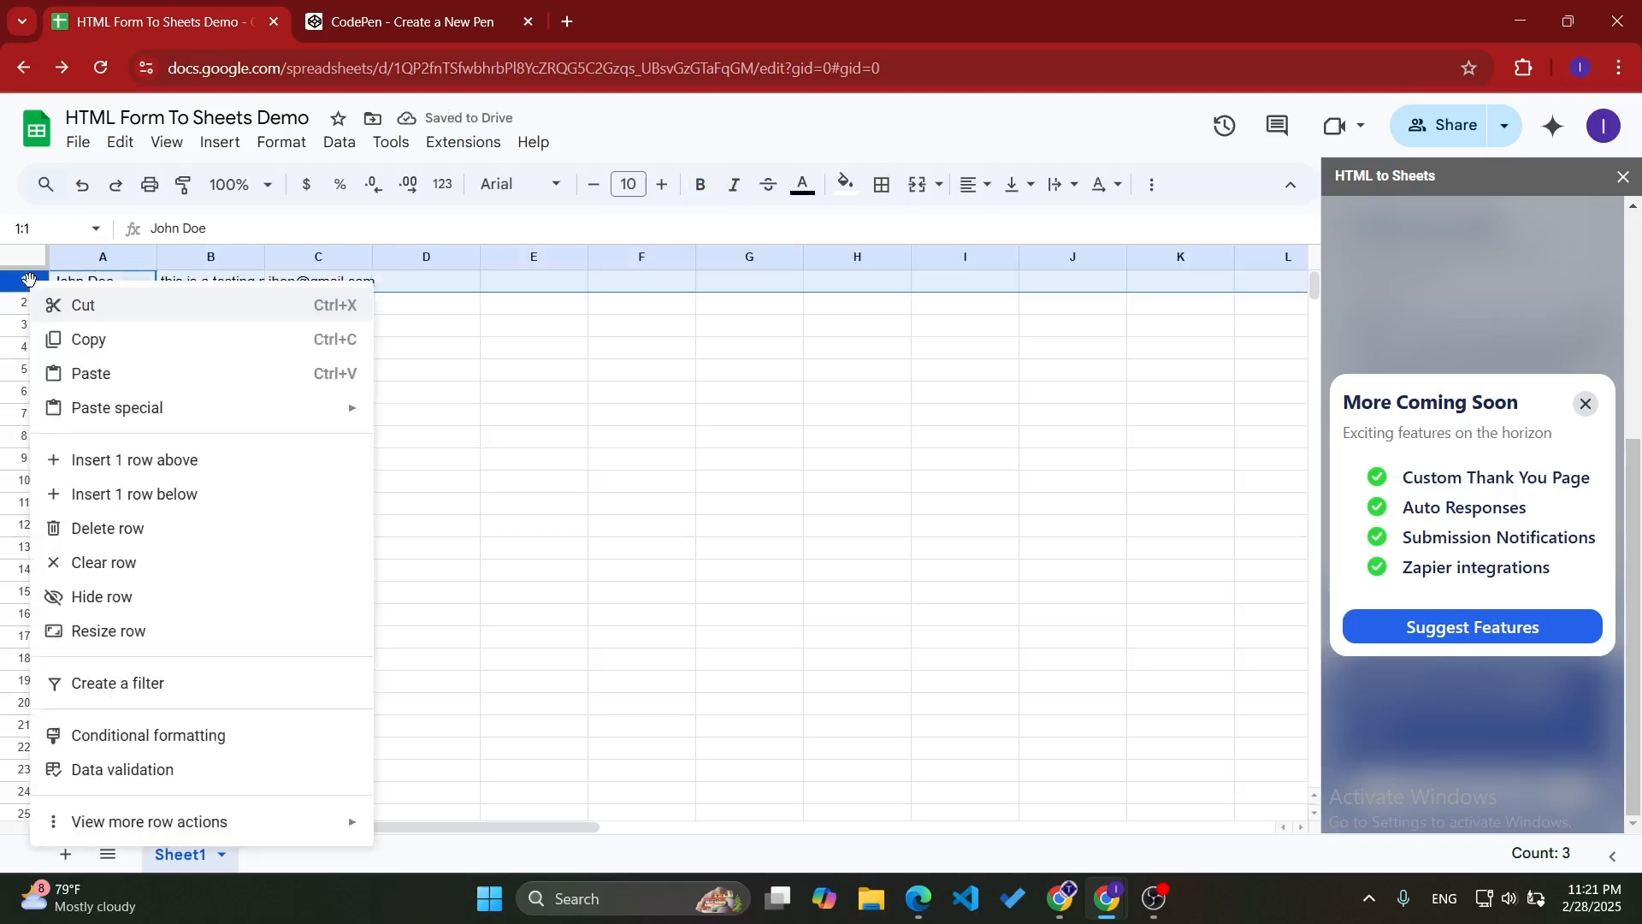
{"action": "left_click", "coordinate": [194, 459]}
{"action": "left_click", "coordinate": [196, 329]}
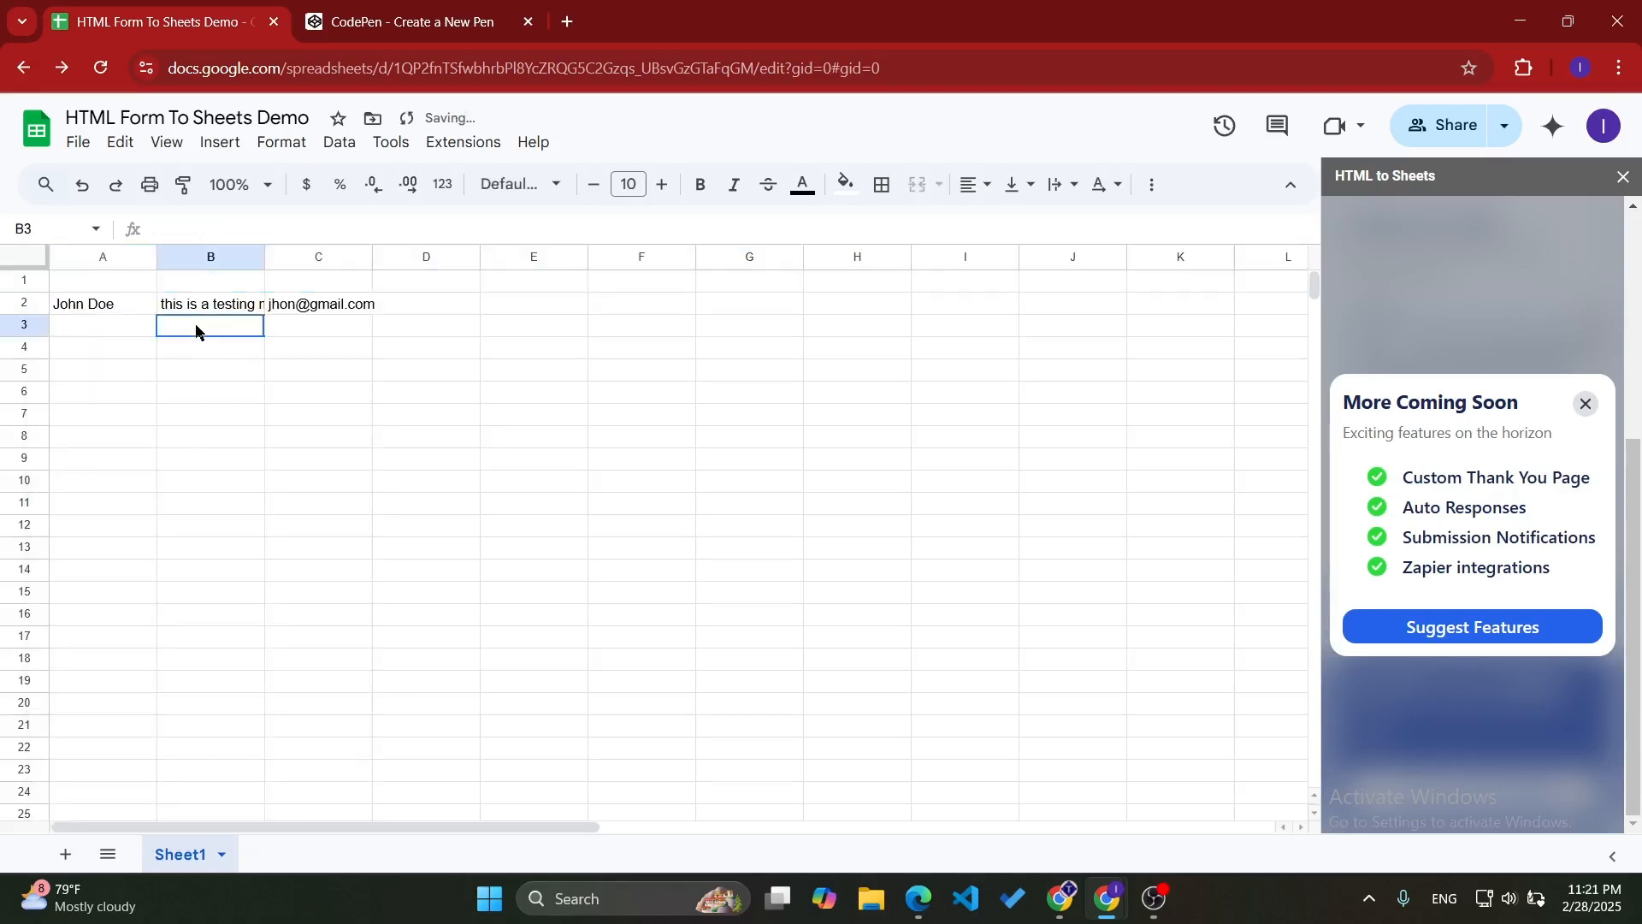
- Enter the column headers Name, Message and Email in cells A1, B1 and C1
{"action": "left_click", "coordinate": [130, 281]}
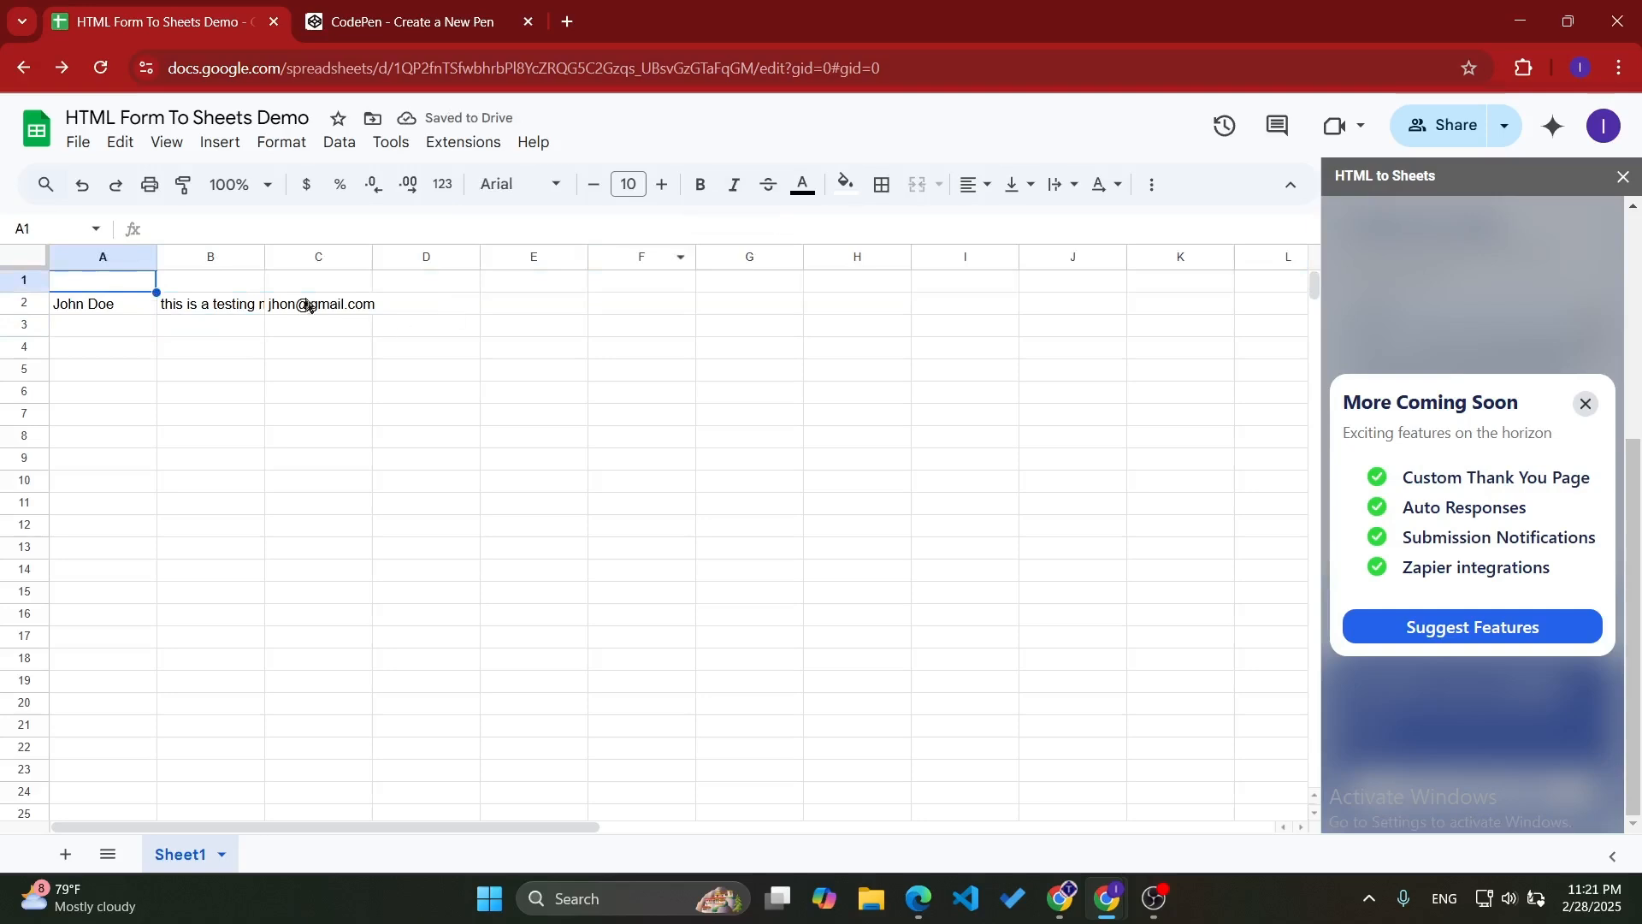
{"action": "type", "text": "ame"}
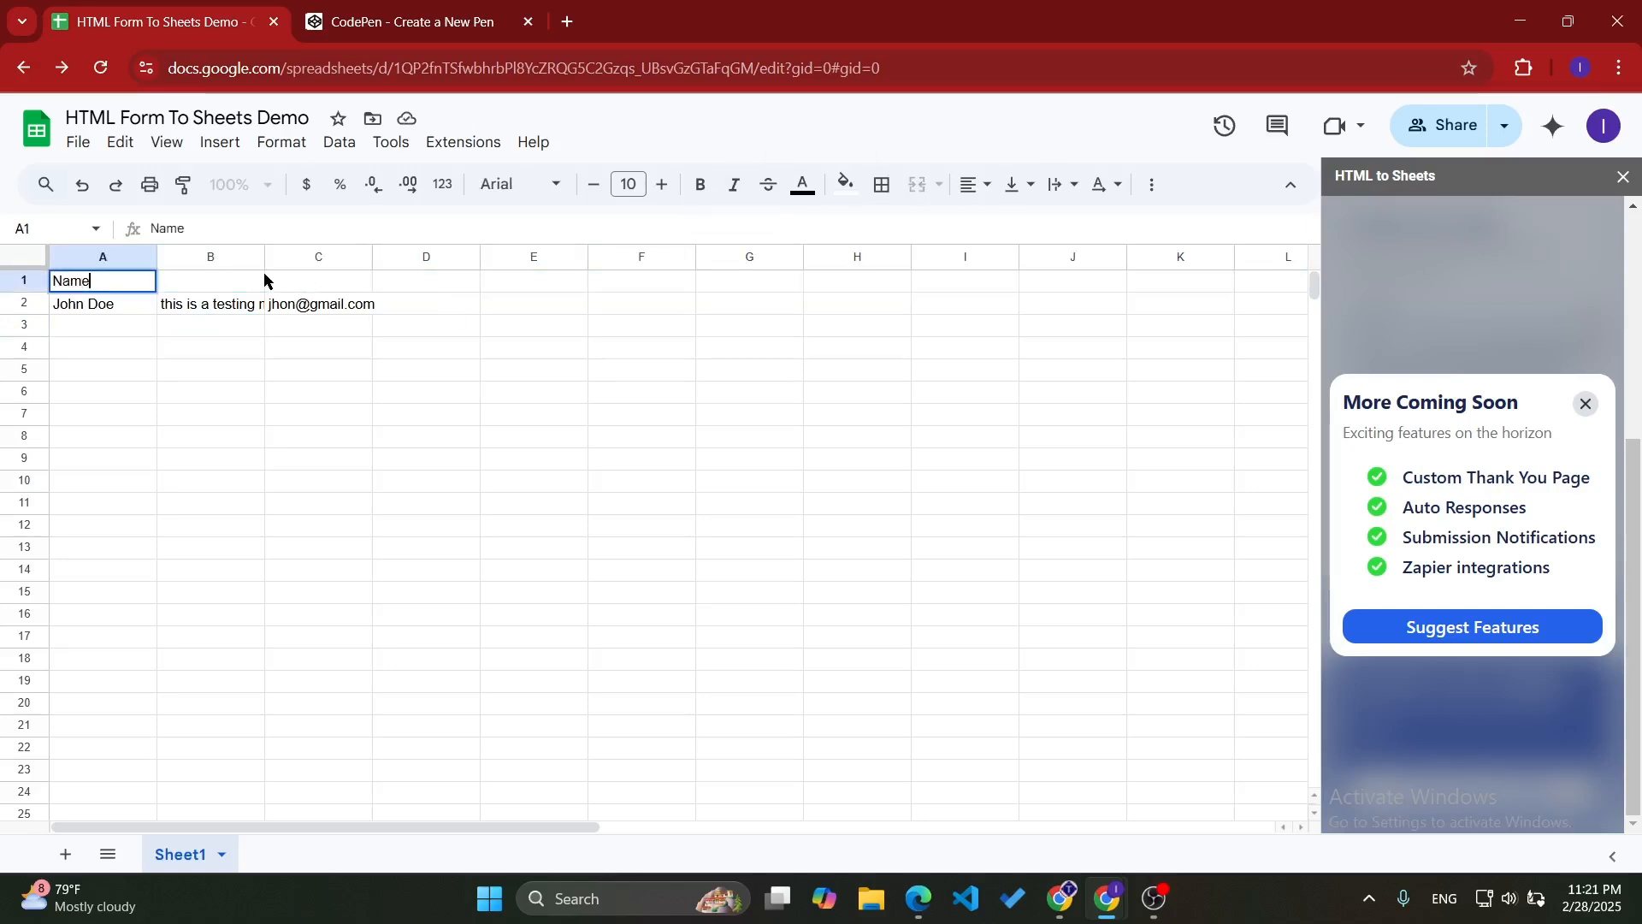
{"action": "key", "text": "Tab"}
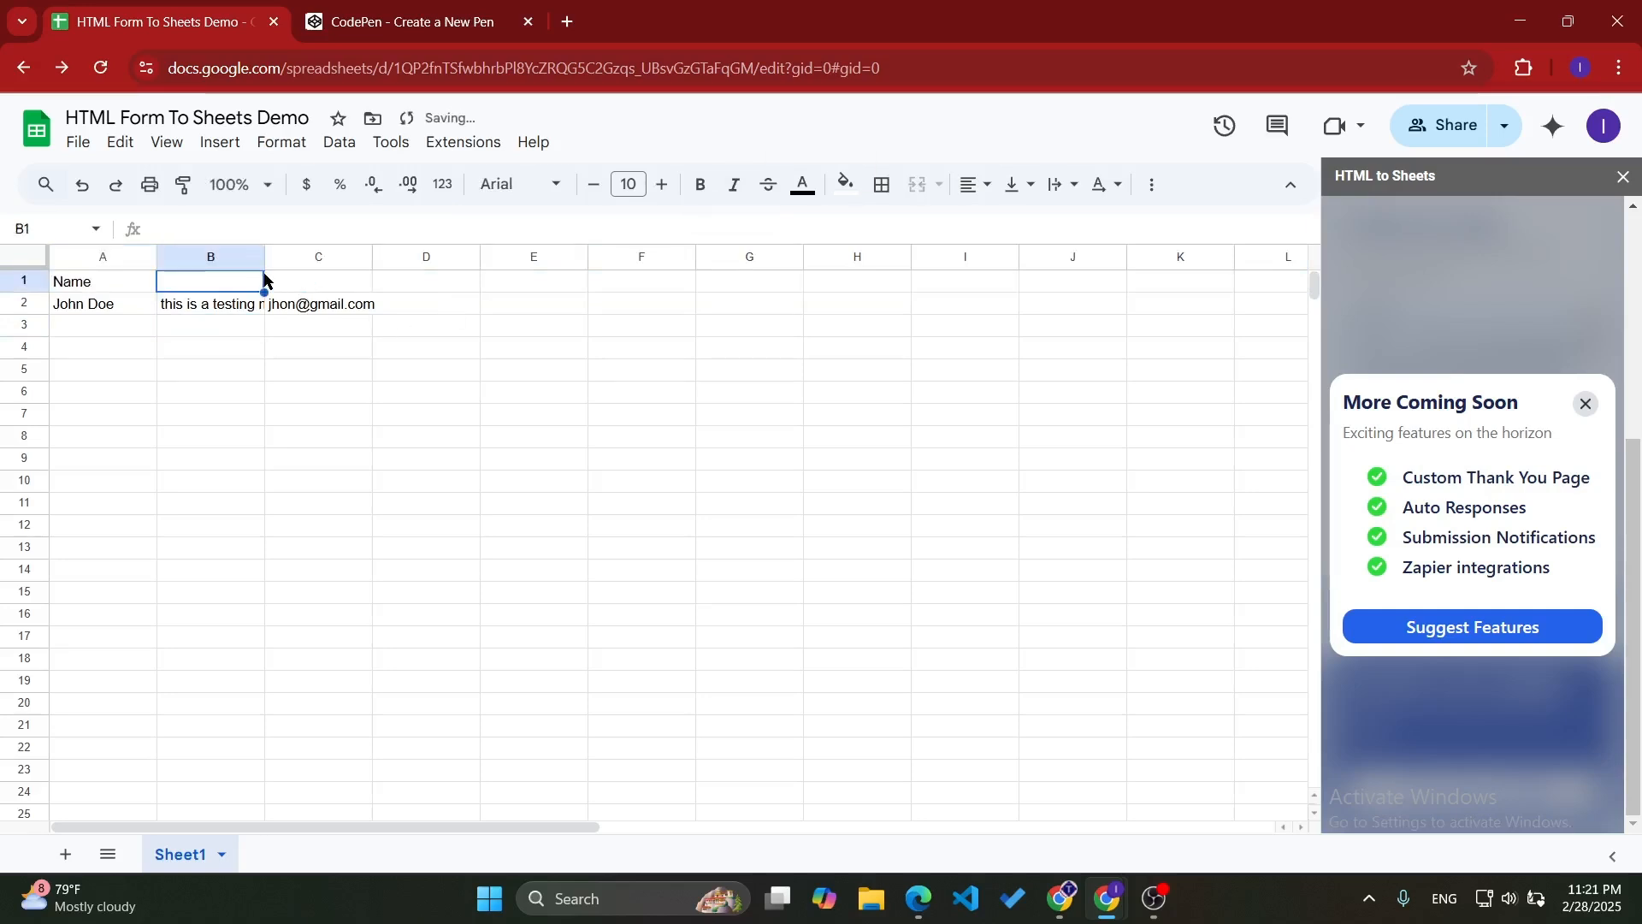
{"action": "type", "text": "E"}
{"action": "key", "text": "BackSpace"}
{"action": "type", "text": "Message"}
{"action": "key", "text": "Tab"}
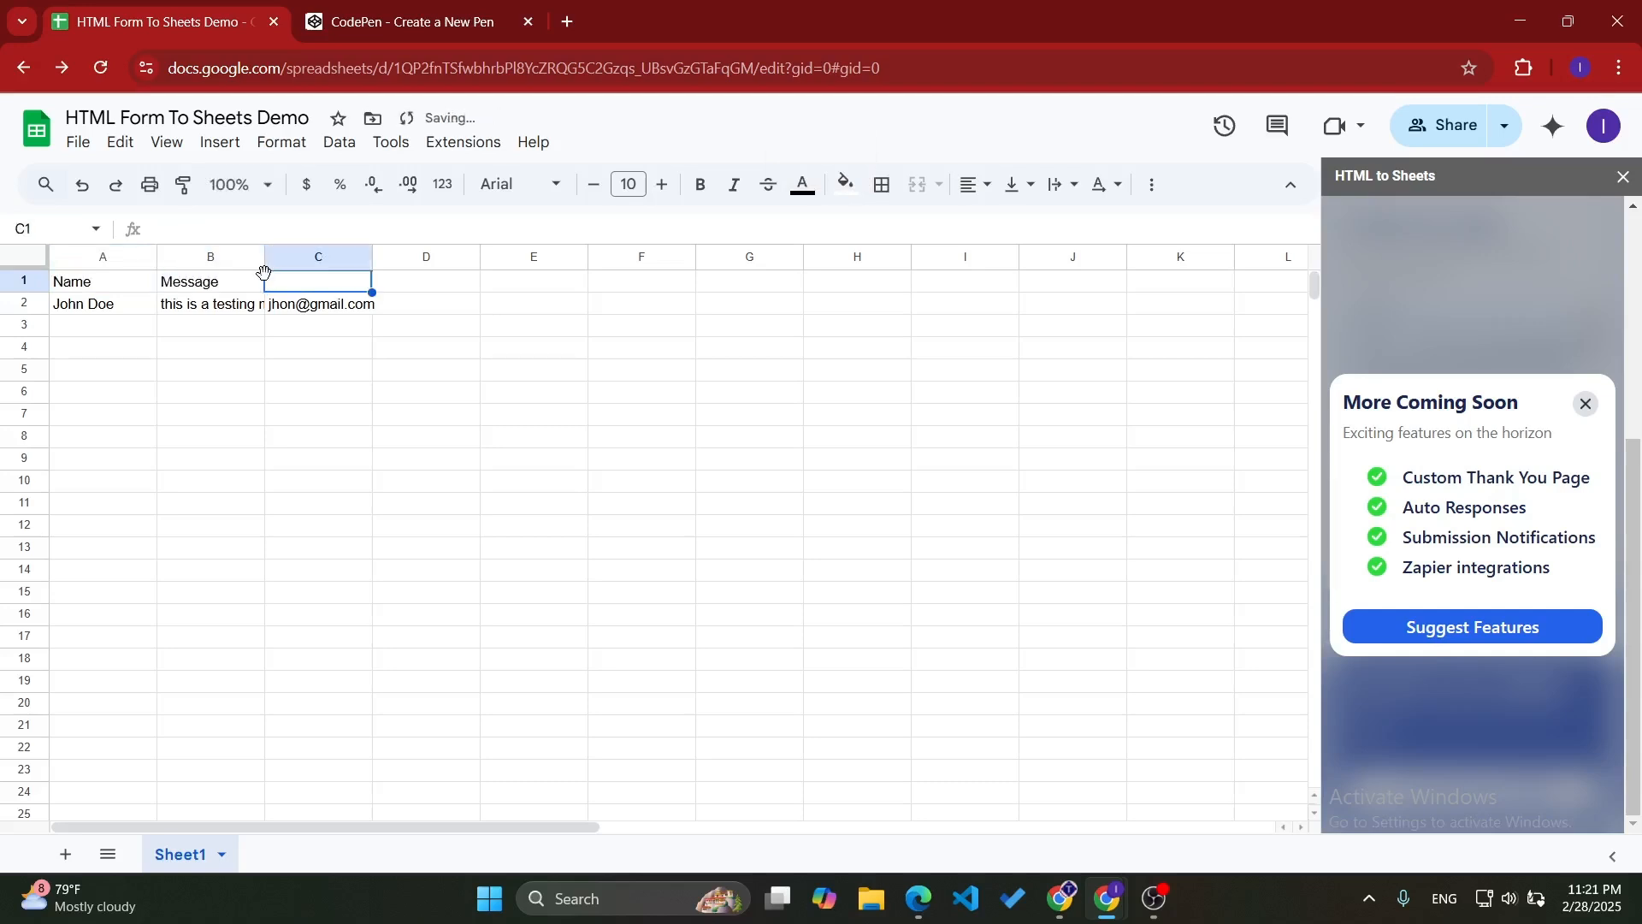
{"action": "type", "text": "Email"}
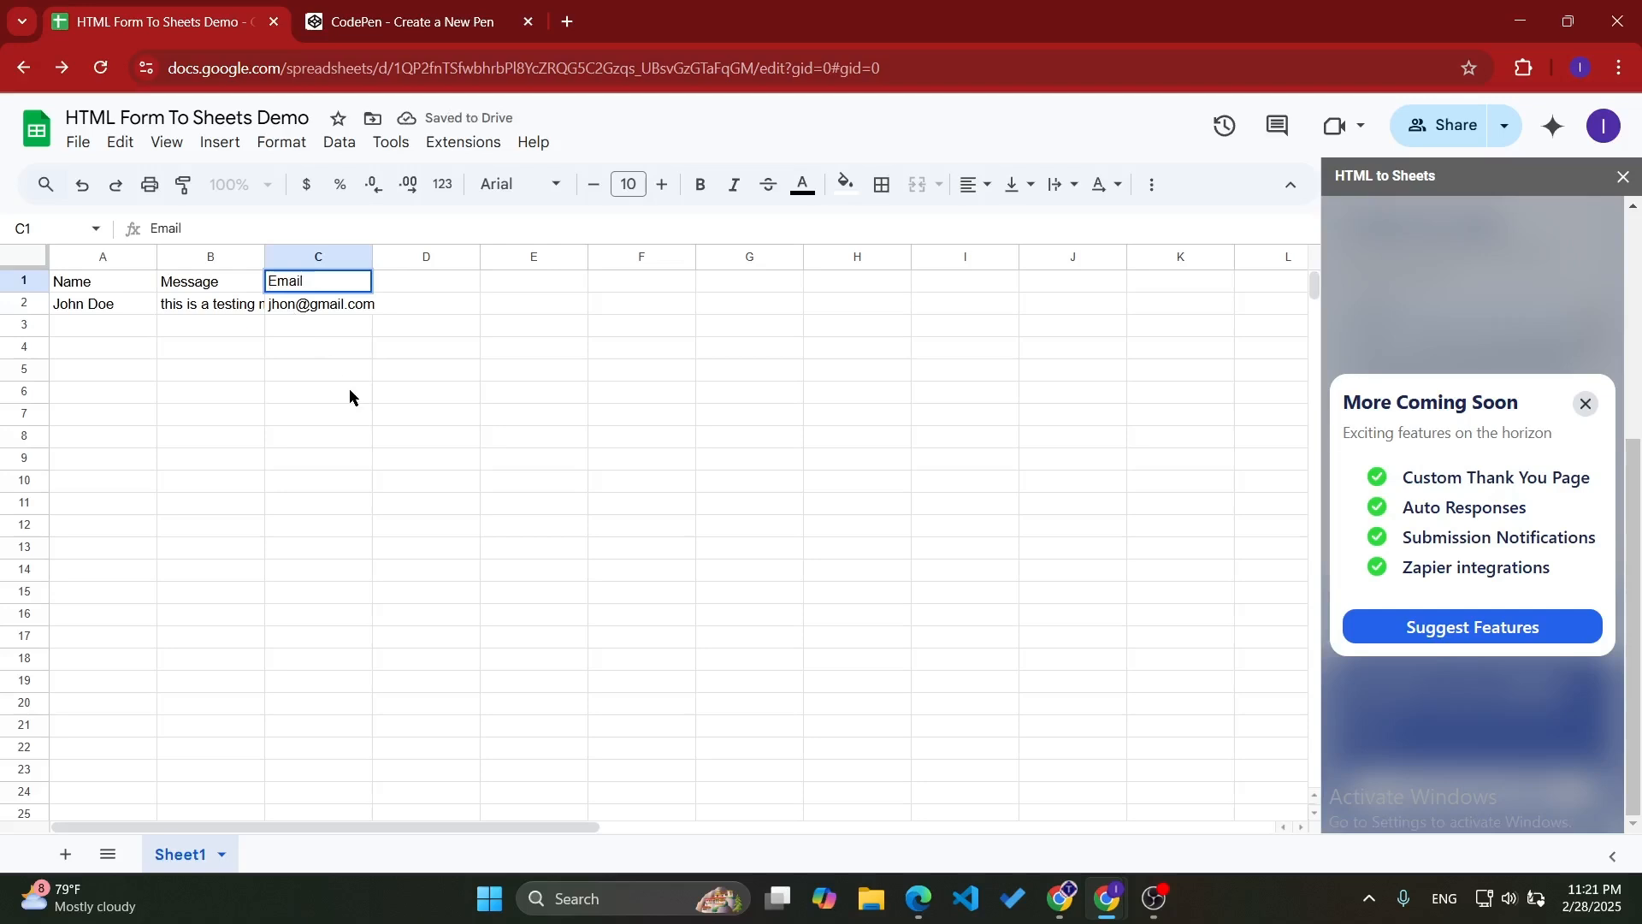
{"action": "left_click", "coordinate": [350, 396]}
- Make the header cells A1:C1 bold
{"action": "left_click_drag", "start_coordinate": [68, 281], "coordinate": [364, 286]}
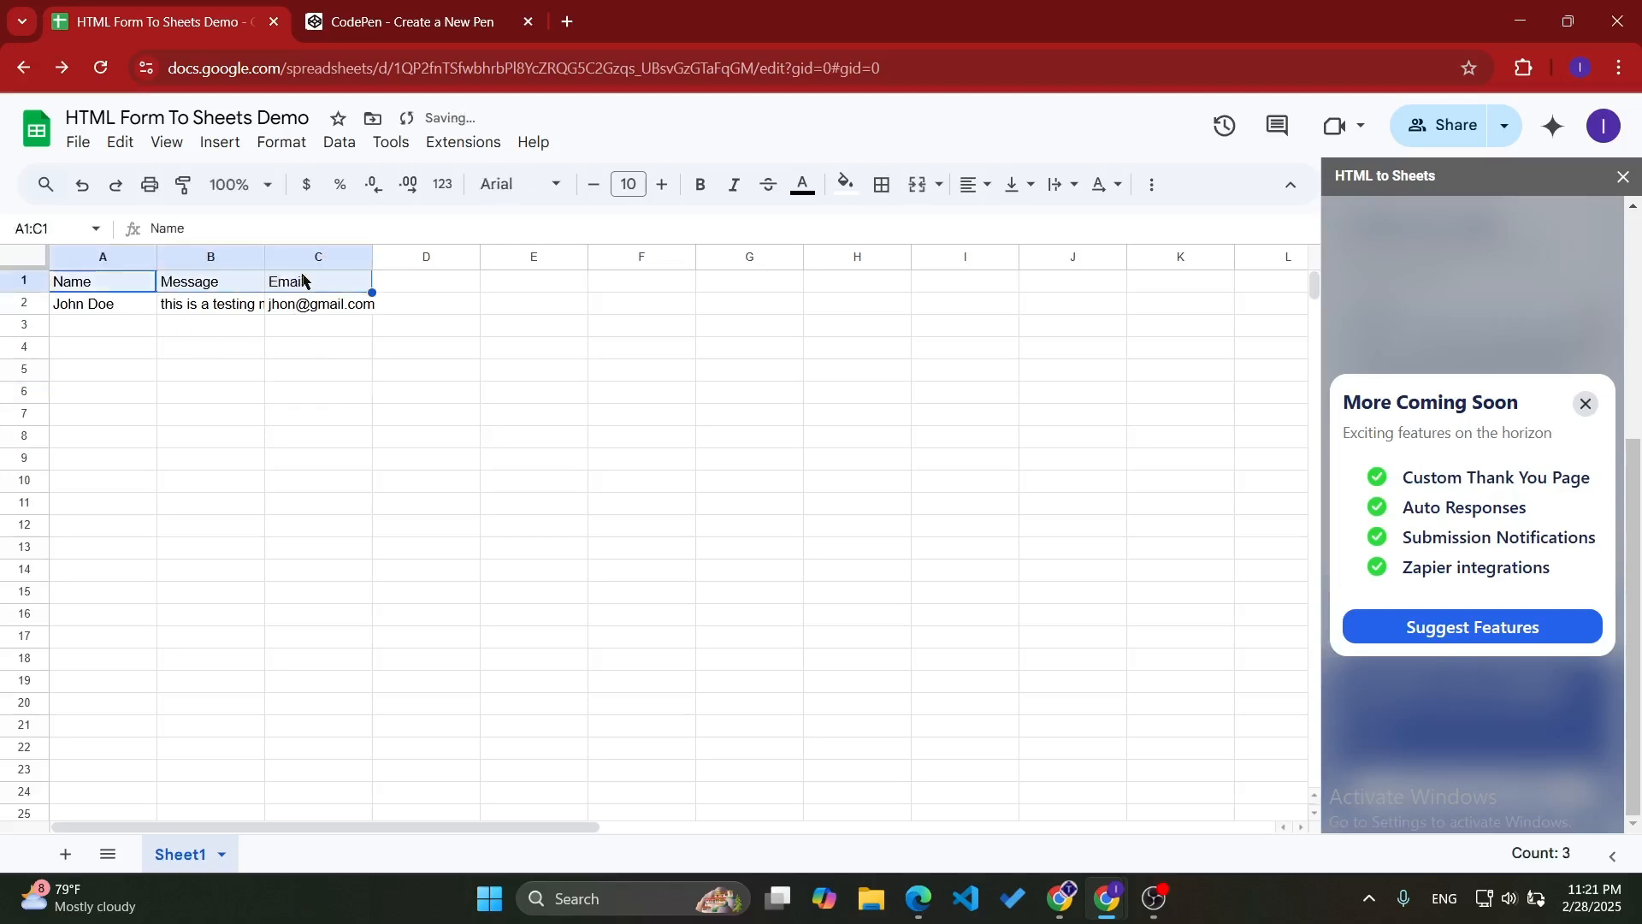
{"action": "left_click", "coordinate": [701, 184]}
{"action": "left_click", "coordinate": [630, 460]}
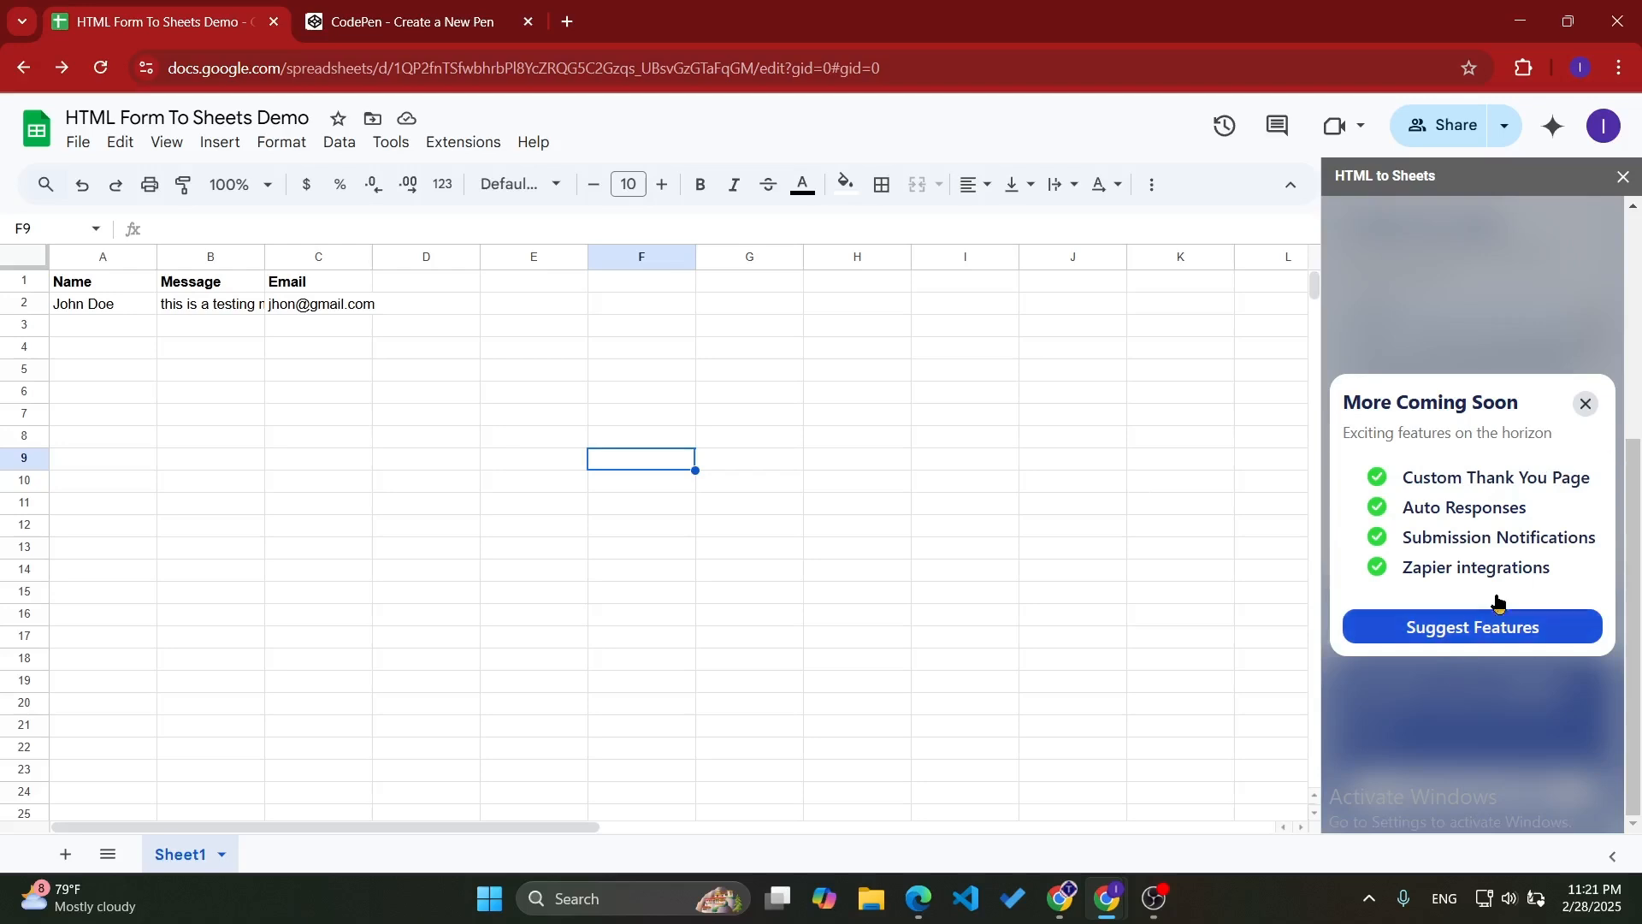
- Dismiss the add-on's upcoming features notice and examine its example form templates, including the SUBMISSION_URL placeholder in the HTML code
{"action": "left_click", "coordinate": [1582, 403]}
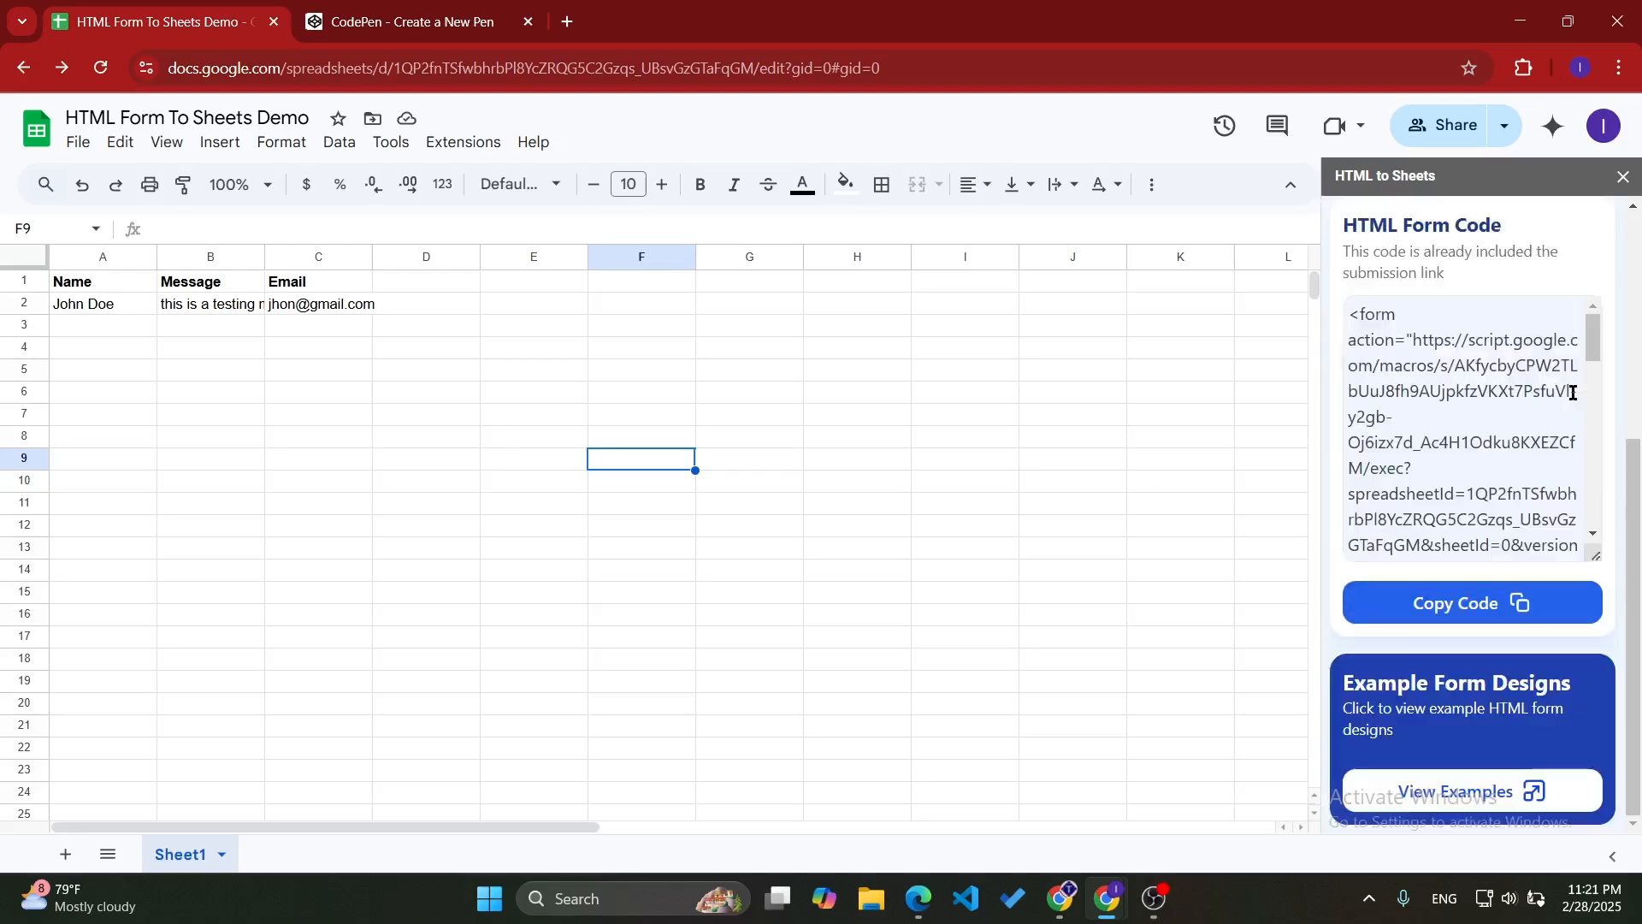
{"action": "left_click", "coordinate": [1482, 793]}
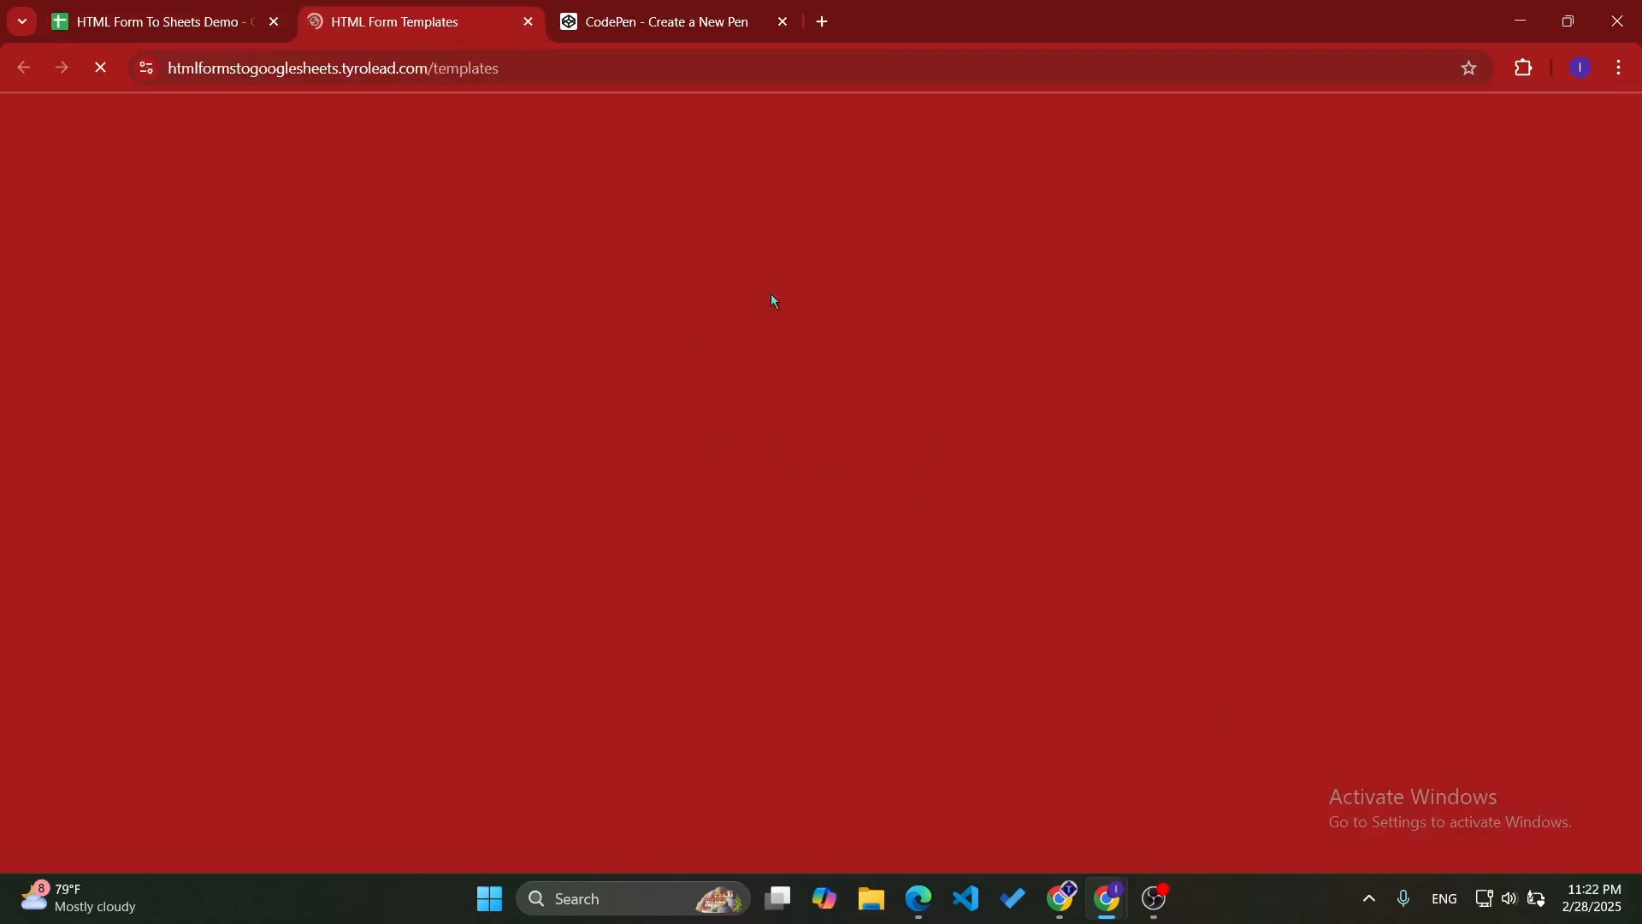
{"action": "scroll", "coordinate": [675, 468], "scroll_direction": "down", "scroll_amount": 2}
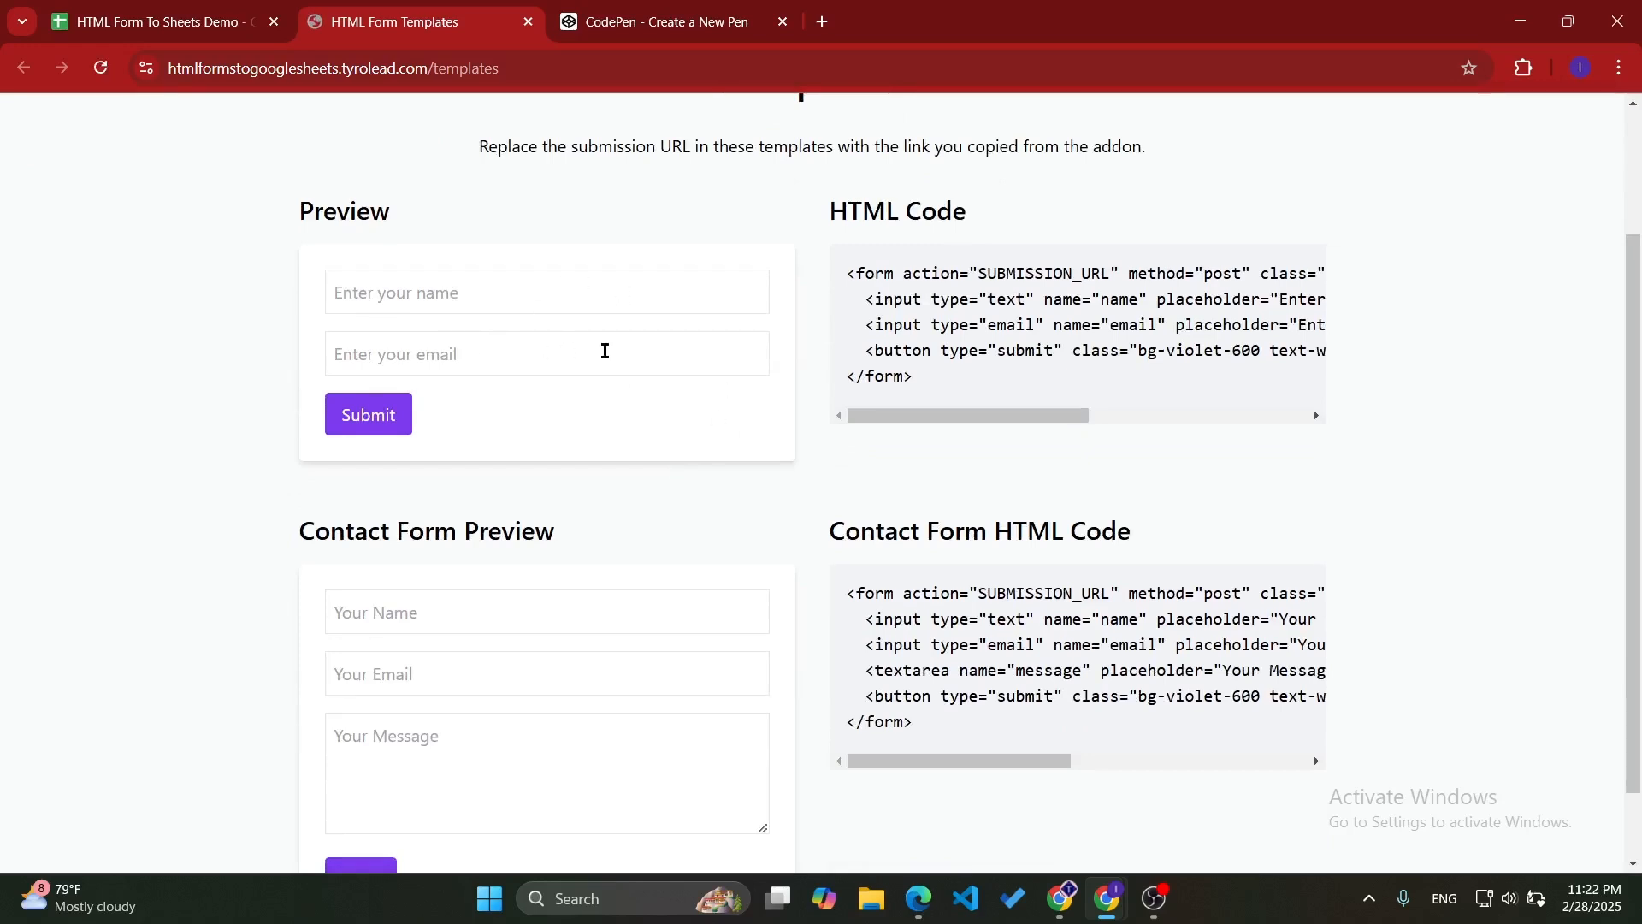
{"action": "scroll", "coordinate": [551, 376], "scroll_direction": "down", "scroll_amount": 1}
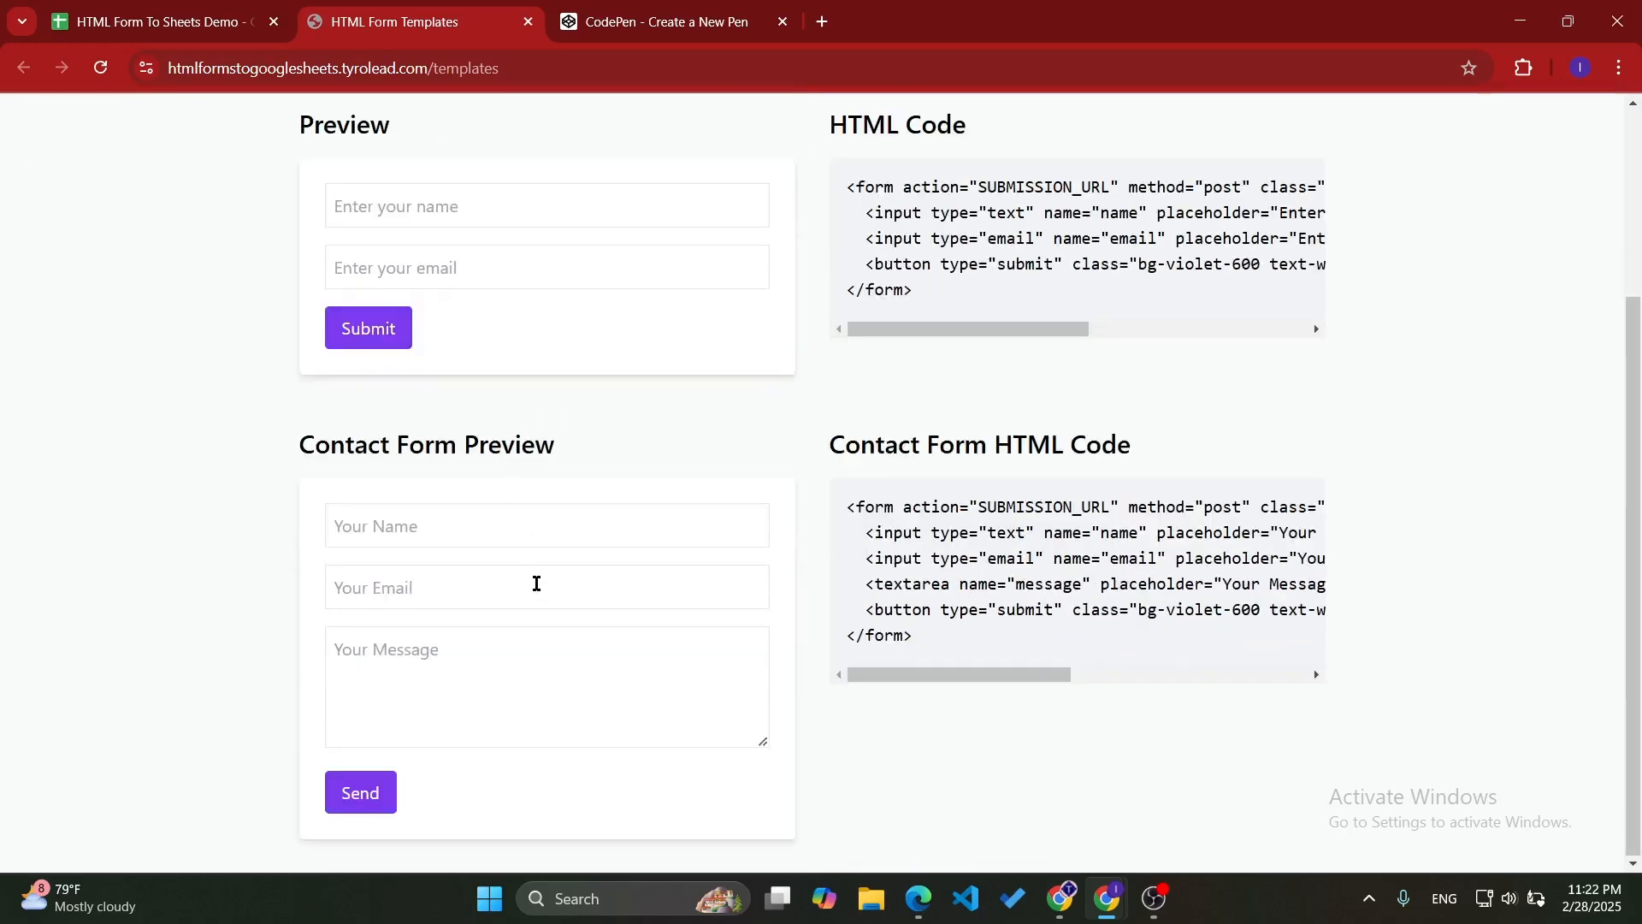
{"action": "scroll", "coordinate": [536, 583], "scroll_direction": "up", "scroll_amount": 3}
{"action": "scroll", "coordinate": [536, 583], "scroll_direction": "down", "scroll_amount": 3}
{"action": "scroll", "coordinate": [537, 583], "scroll_direction": "up", "scroll_amount": 3}
{"action": "scroll", "coordinate": [536, 590], "scroll_direction": "down", "scroll_amount": 3}
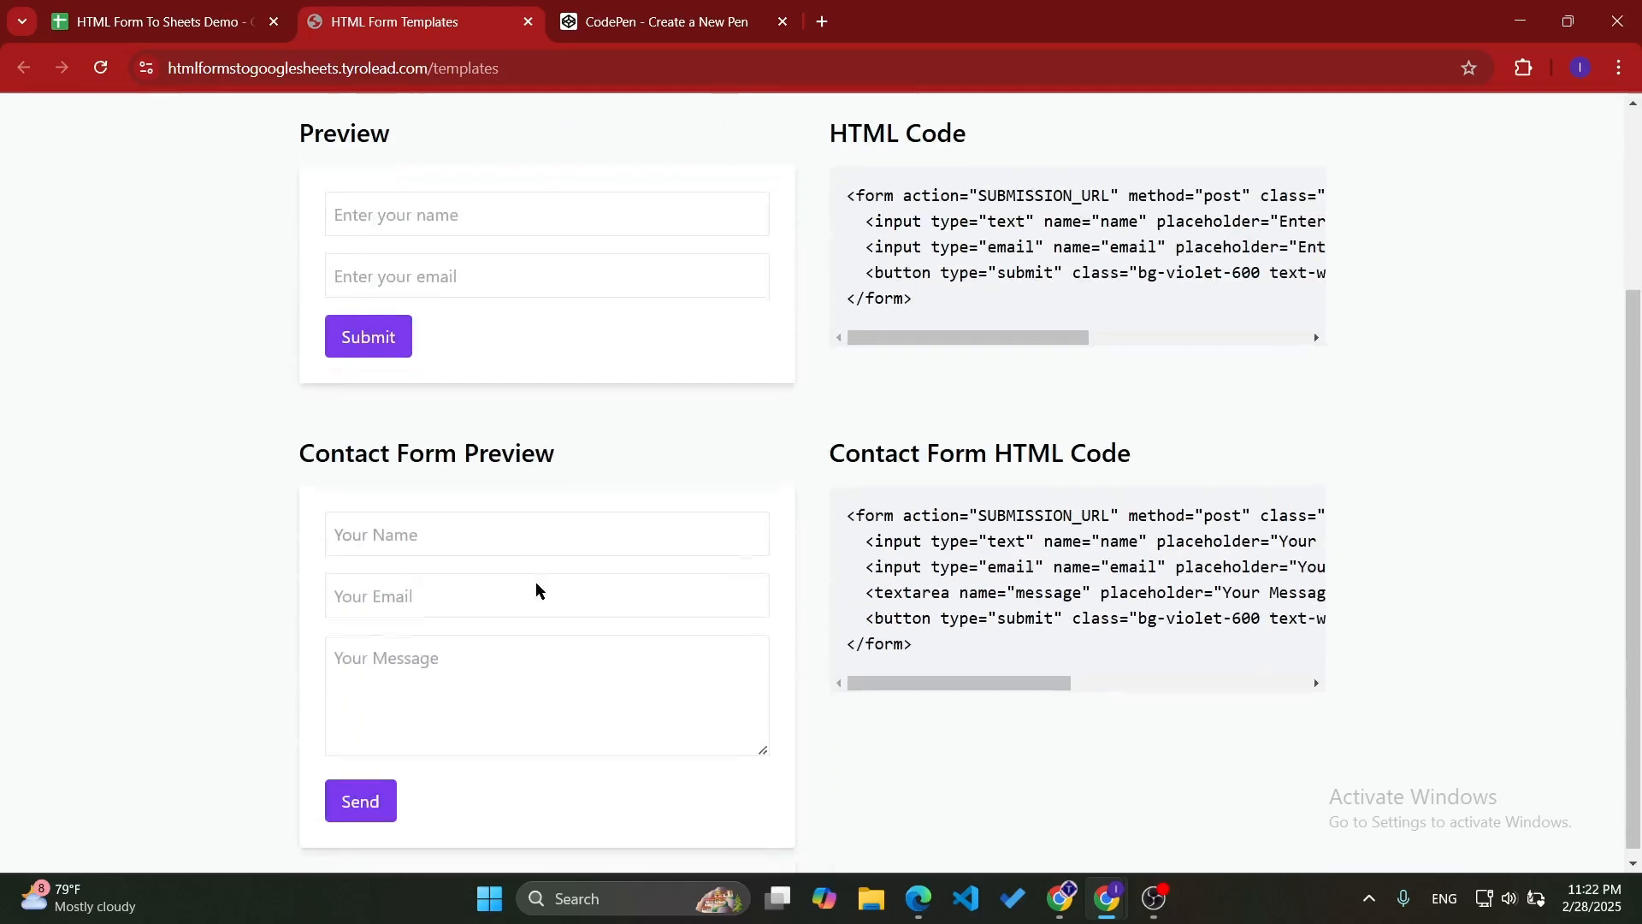
{"action": "scroll", "coordinate": [536, 583], "scroll_direction": "up", "scroll_amount": 3}
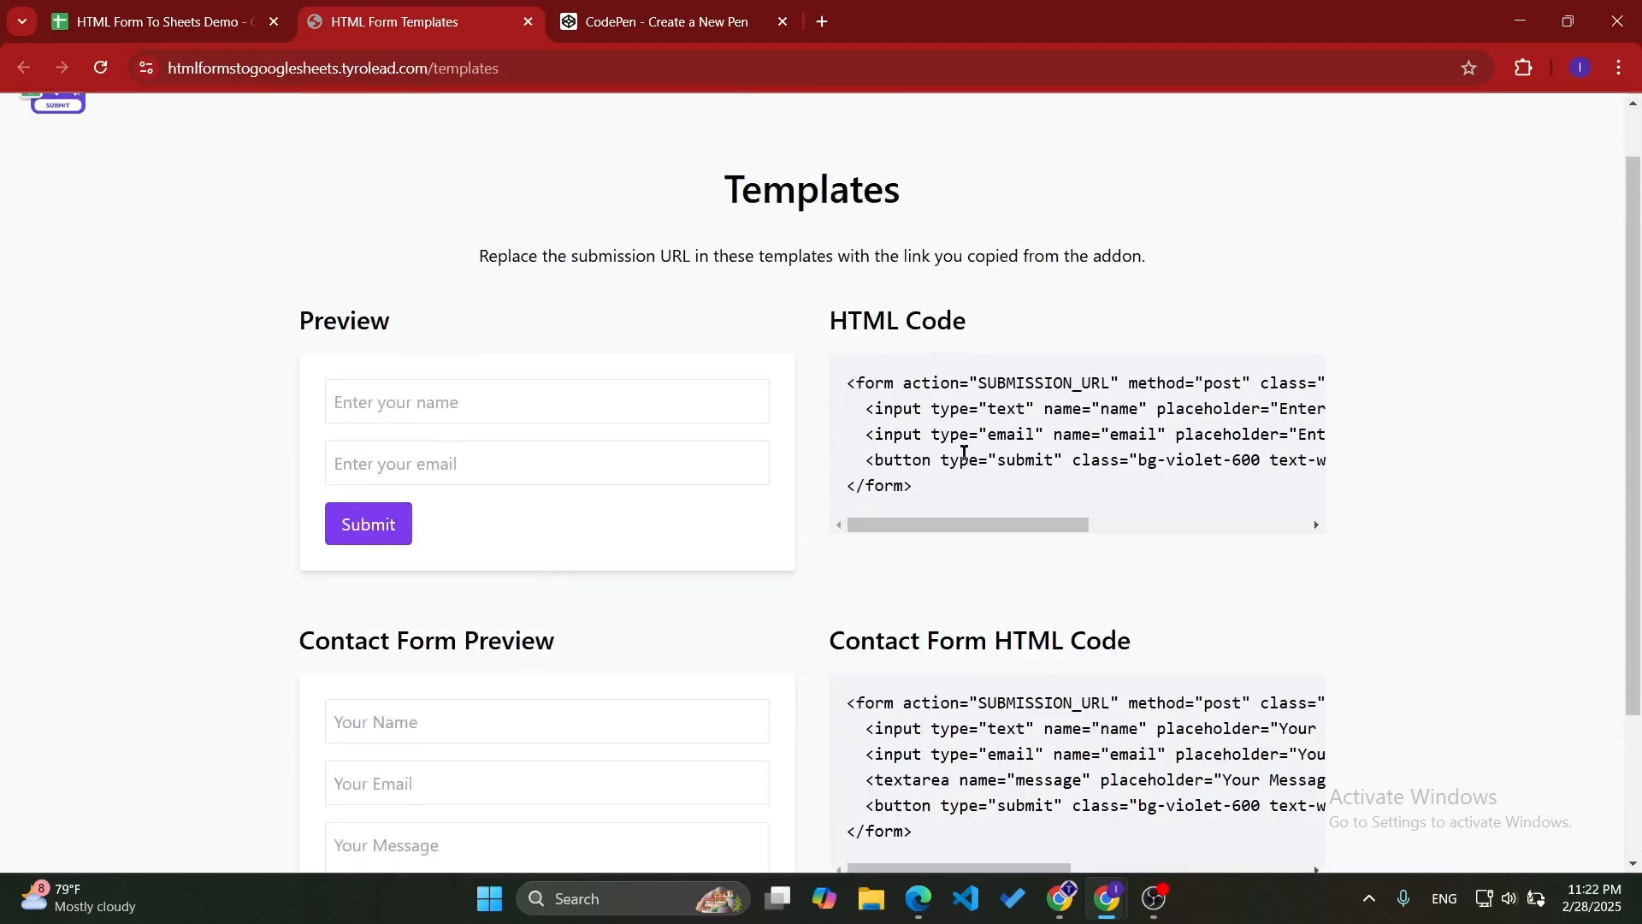
{"action": "left_click_drag", "start_coordinate": [979, 382], "coordinate": [1113, 384]}
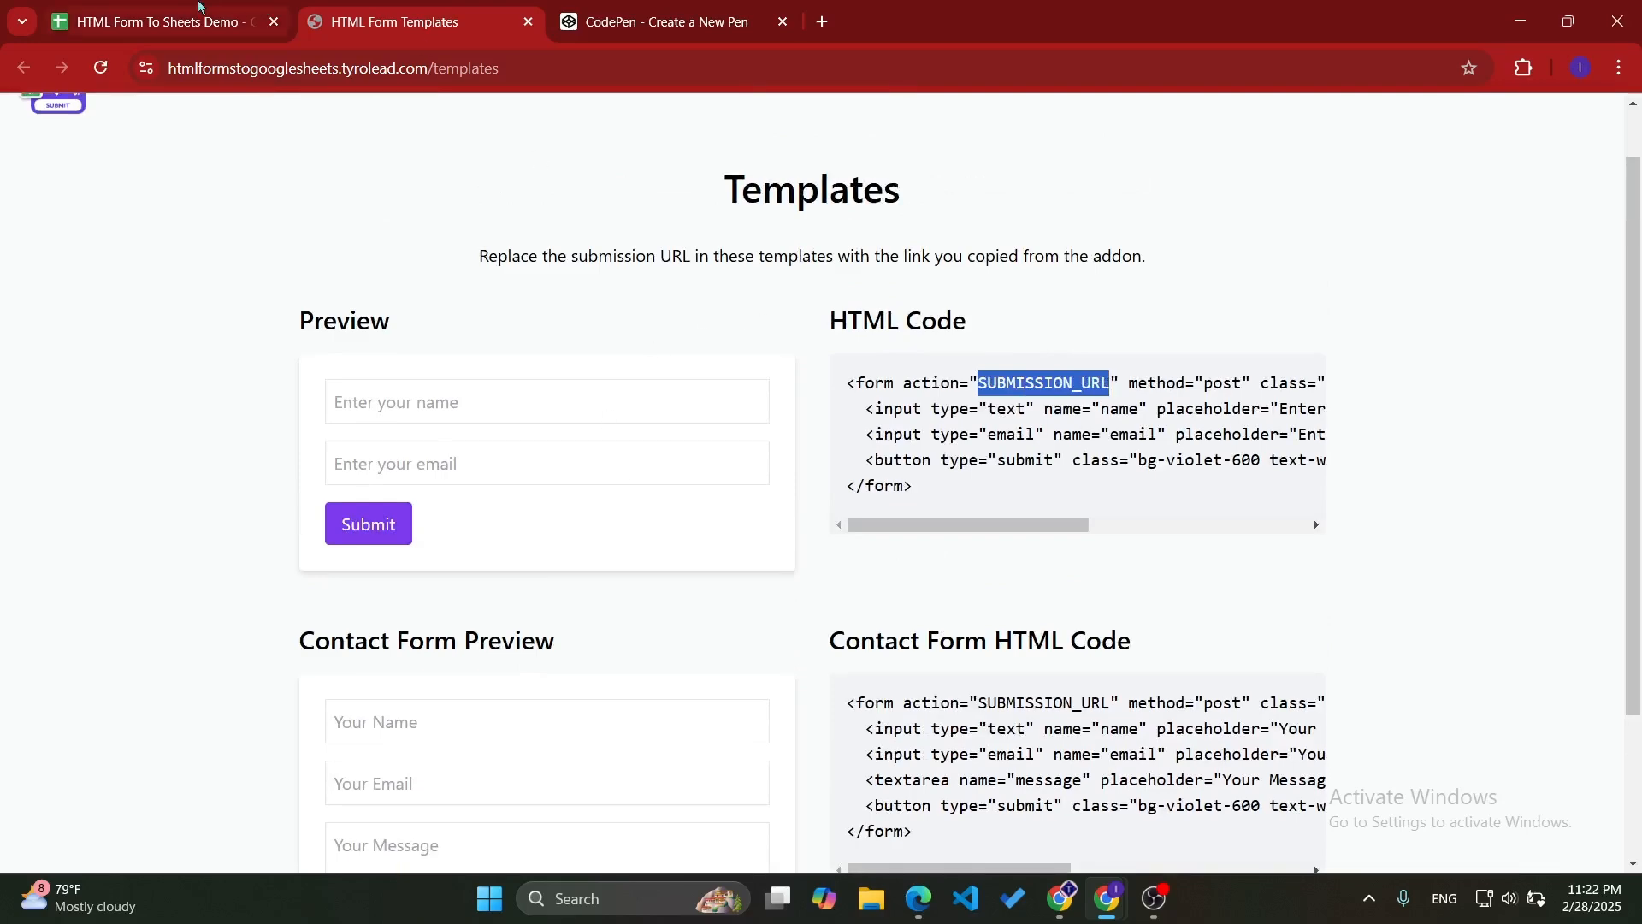
- Return to the spreadsheet and copy the form submission link from the add-on's sidebar
{"action": "left_click", "coordinate": [204, 12]}
{"action": "scroll", "coordinate": [1454, 385], "scroll_direction": "up", "scroll_amount": 5}
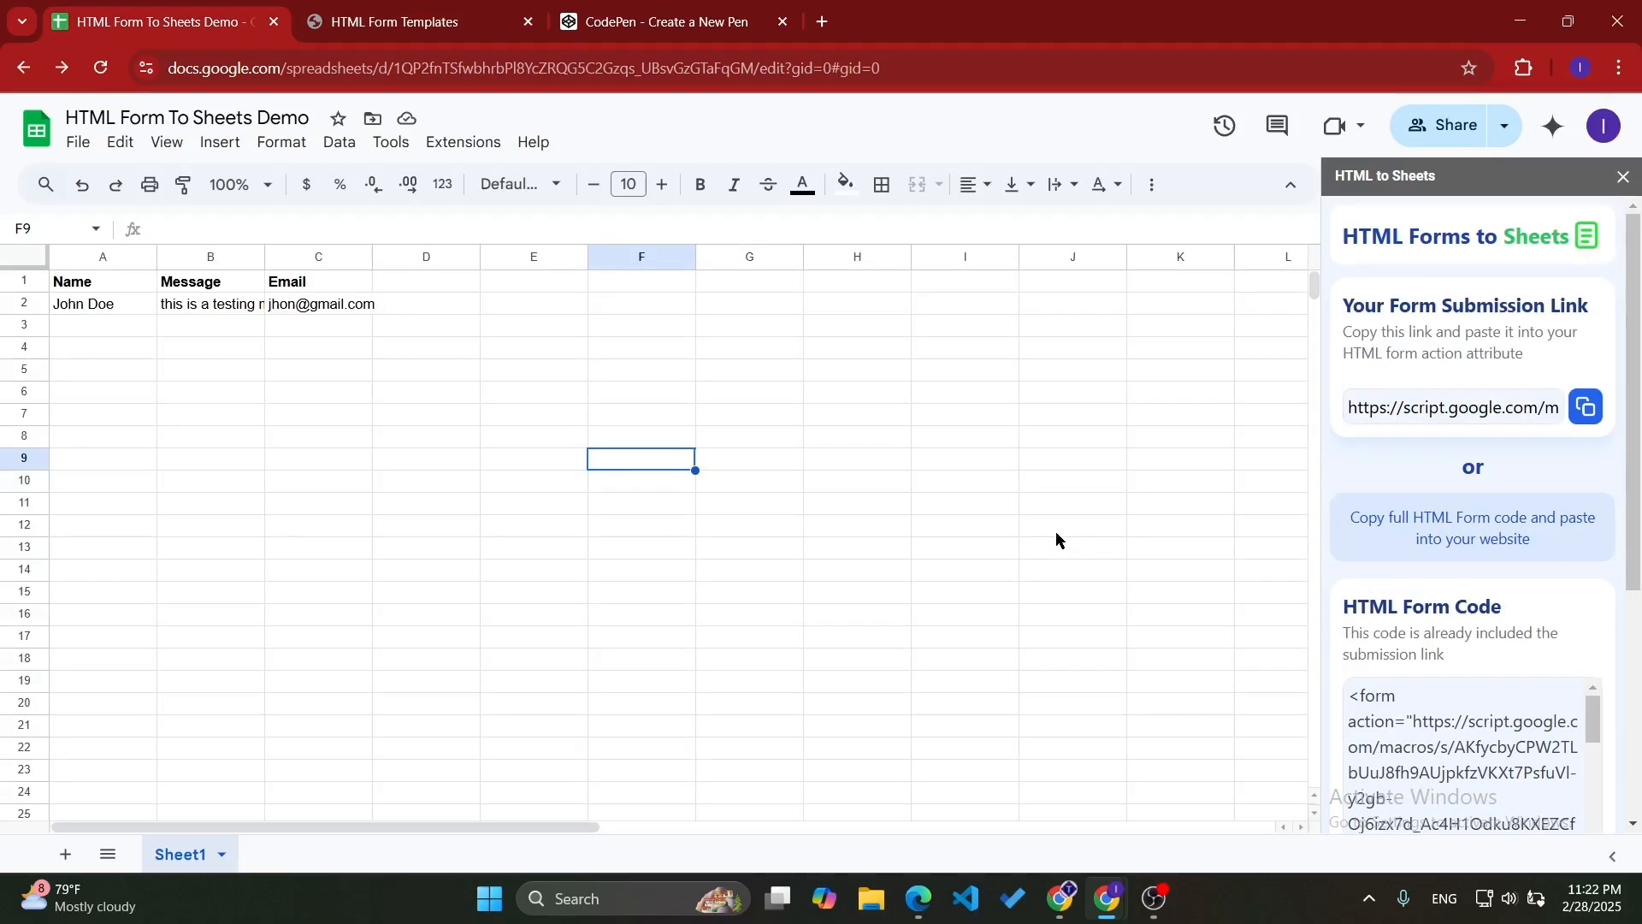
{"action": "left_click", "coordinate": [1585, 417]}
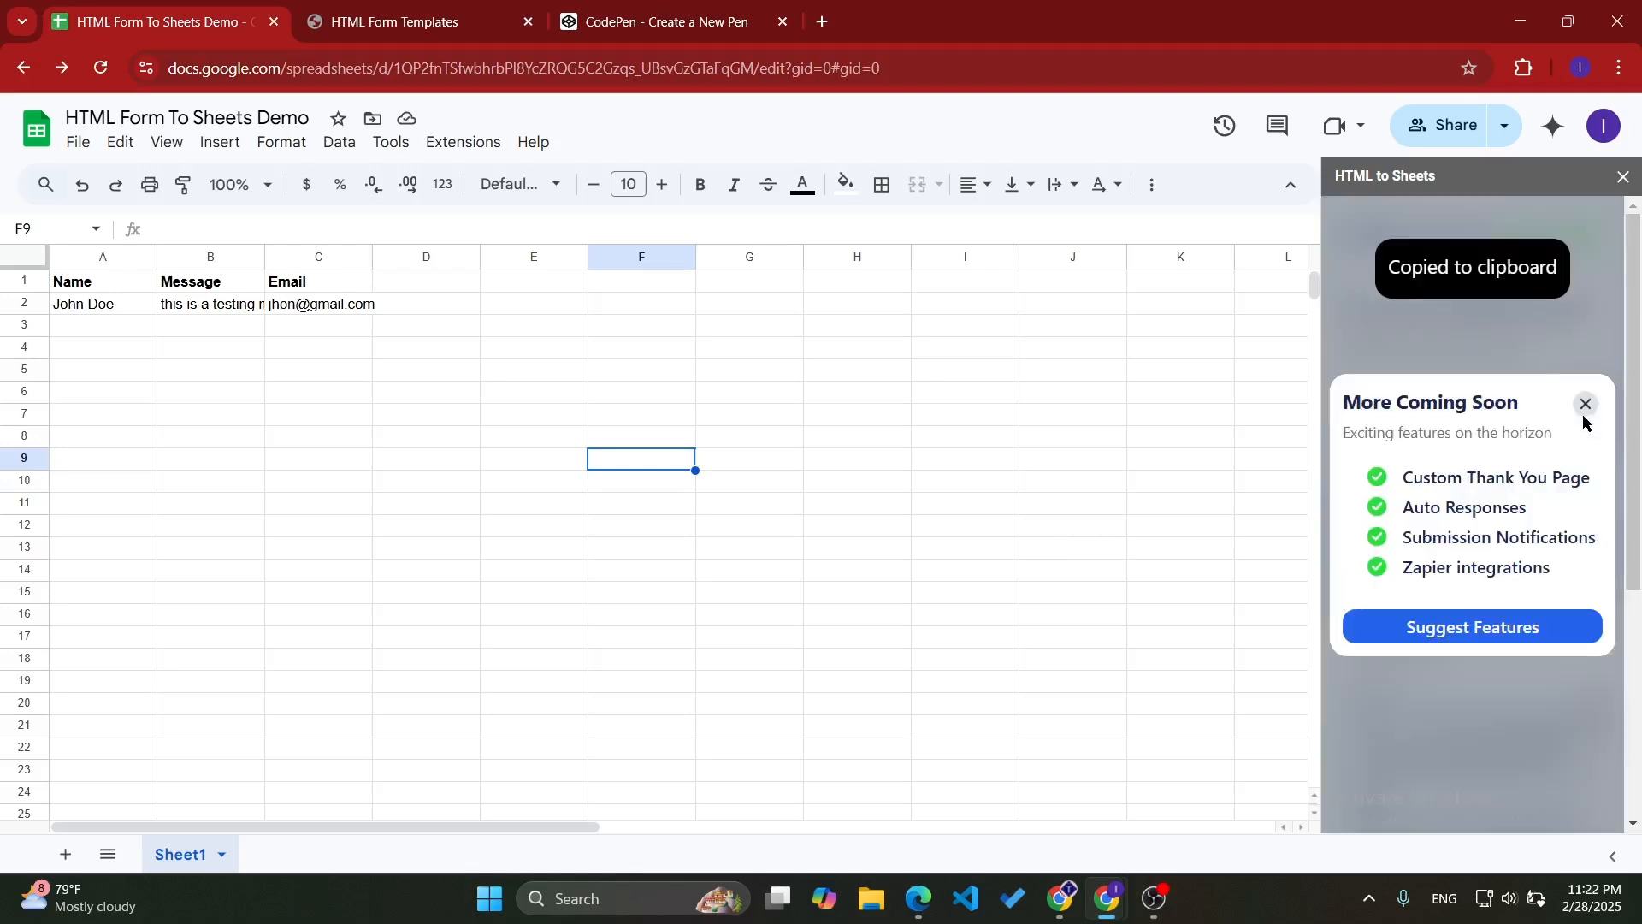
- Open the add-on's feature suggestion page, close its upcoming features notice and return to the spreadsheet
{"action": "left_click", "coordinate": [1448, 633]}
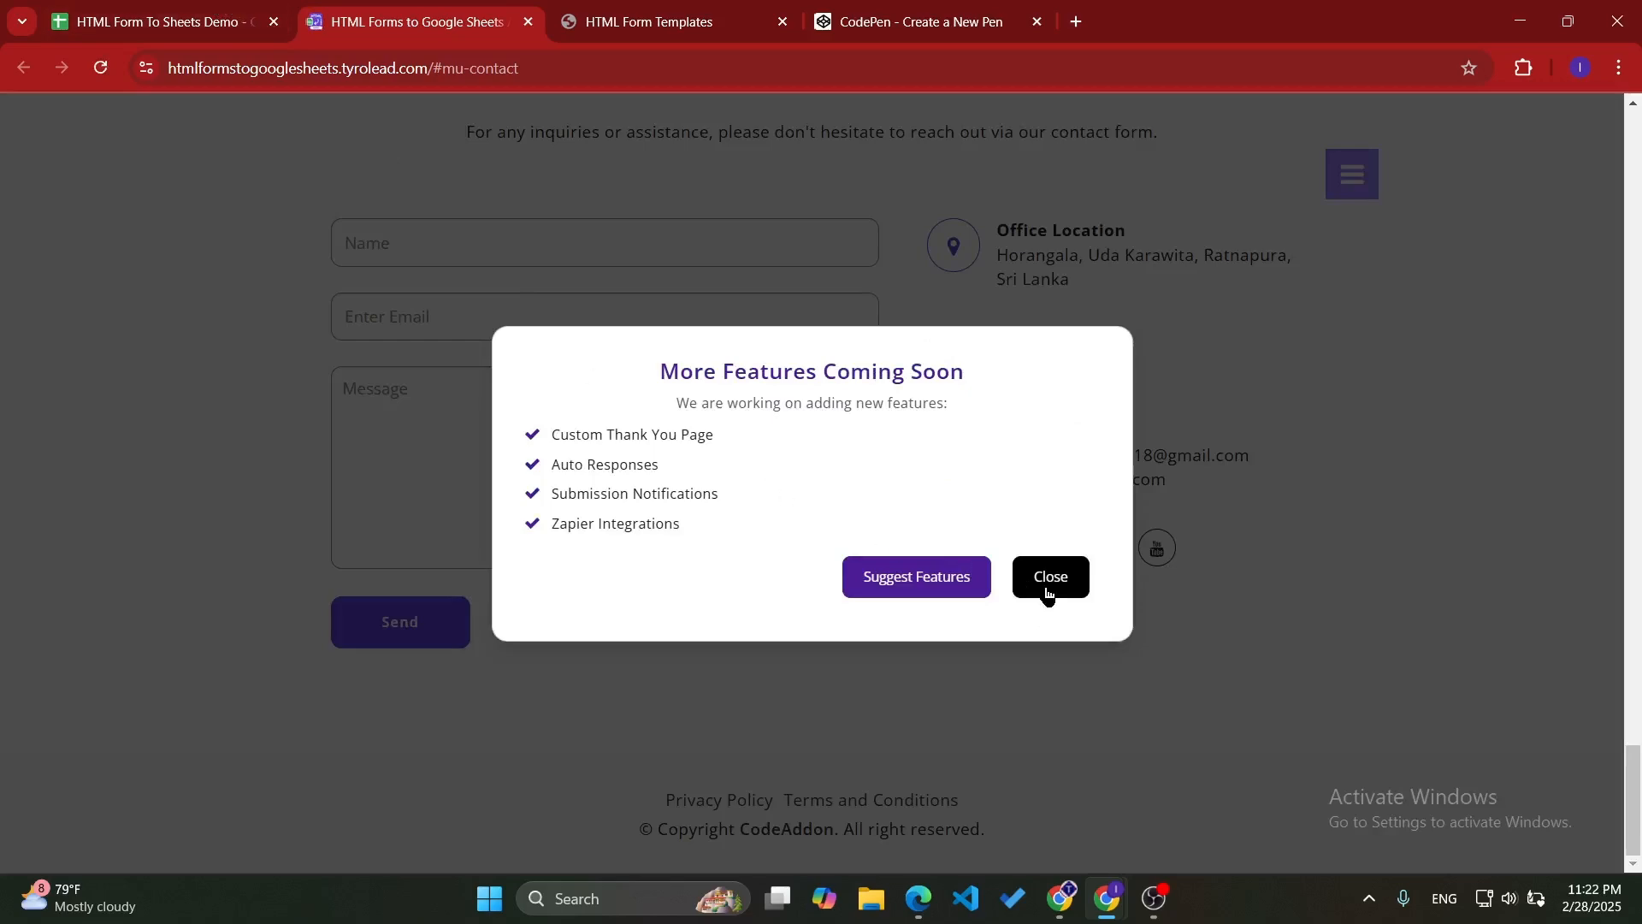
{"action": "left_click", "coordinate": [1047, 593]}
{"action": "left_click", "coordinate": [142, 4]}
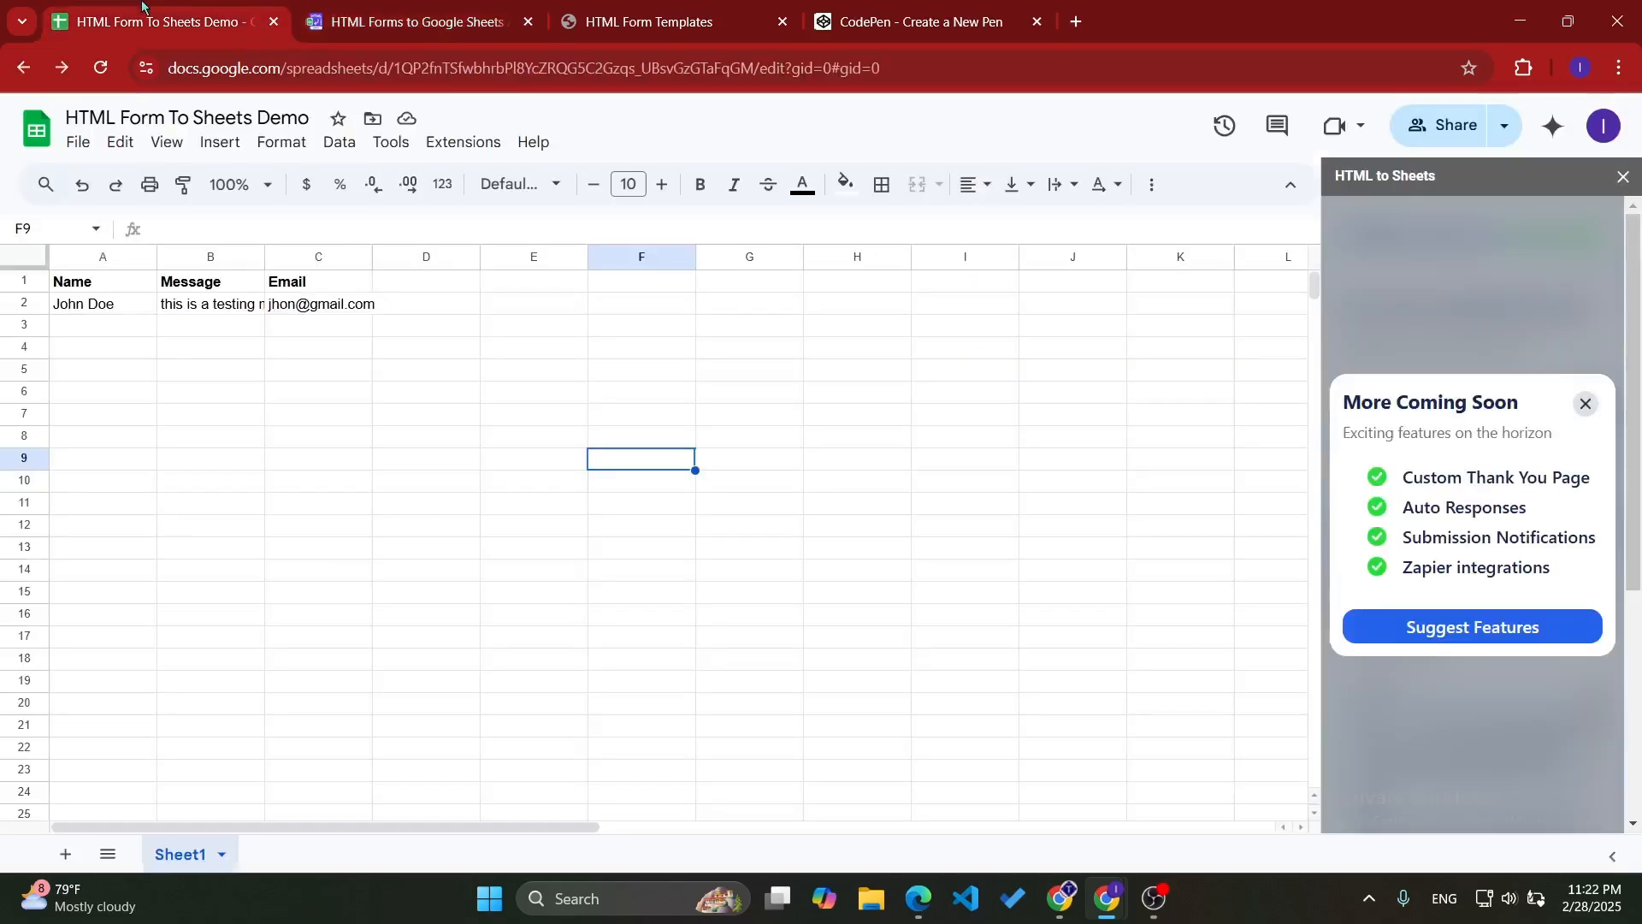